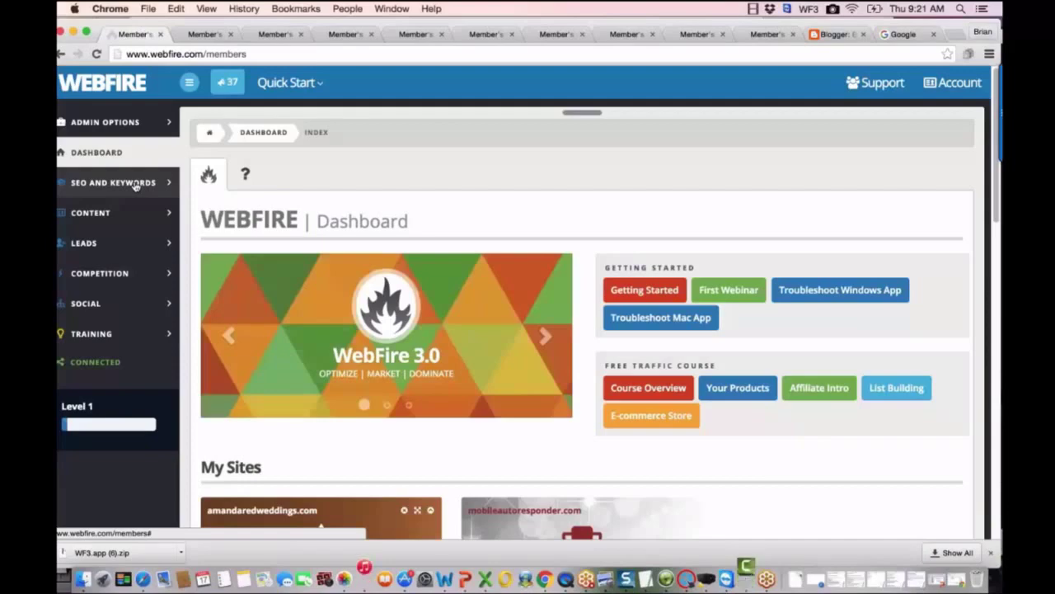
Show the SEO and Keywords tools and look over the dashboard's My Sites section.
click(135, 184)
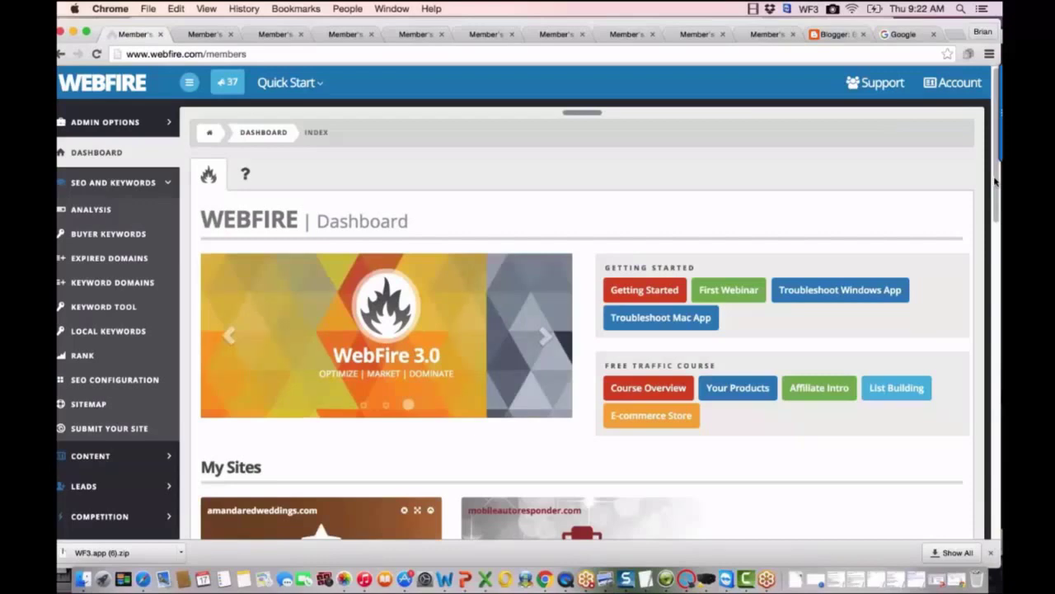
drag(995, 181, 997, 212)
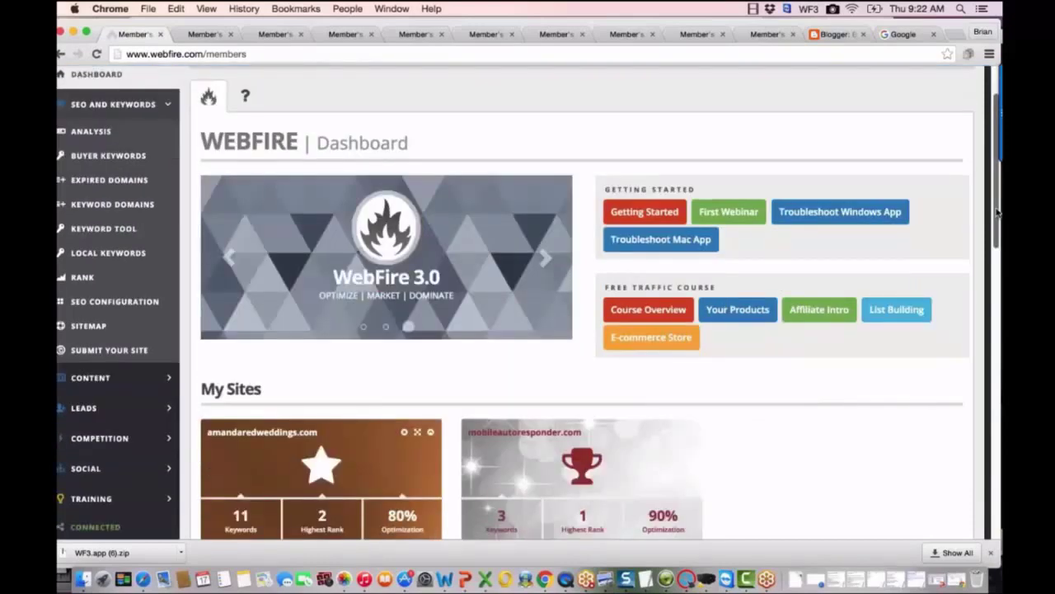
scroll(981, 315, down, 3)
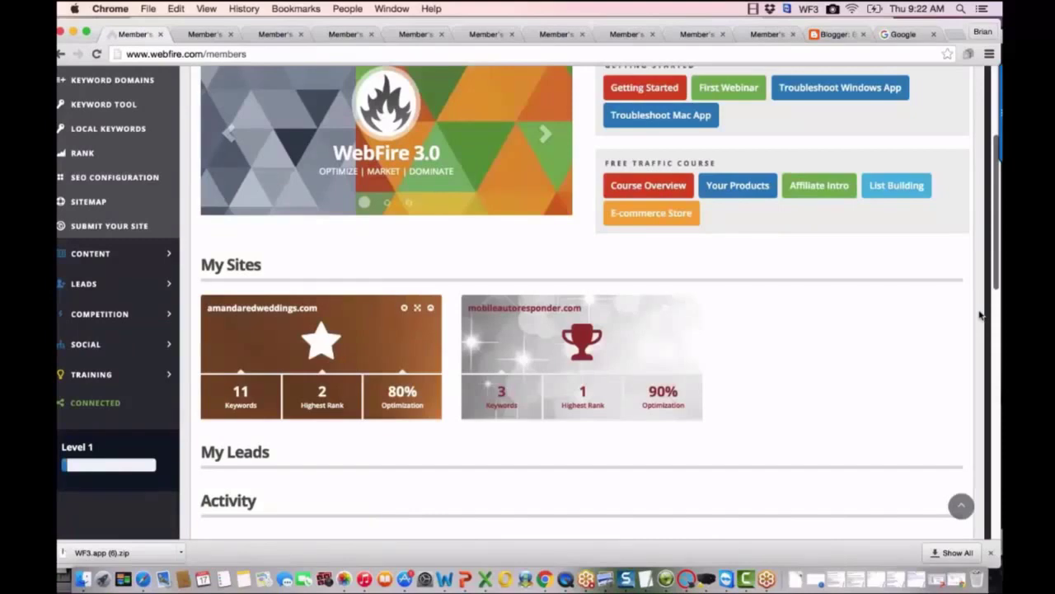
scroll(979, 315, up, 5)
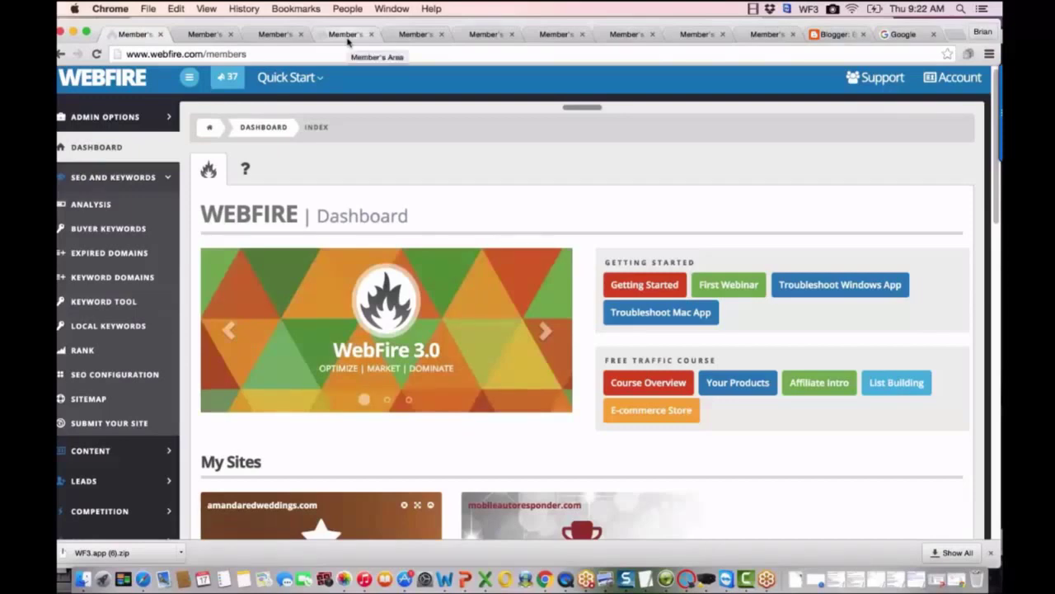
View the Ranked Lead Finder page with its results and search form for the keyword "weight loss".
click(347, 35)
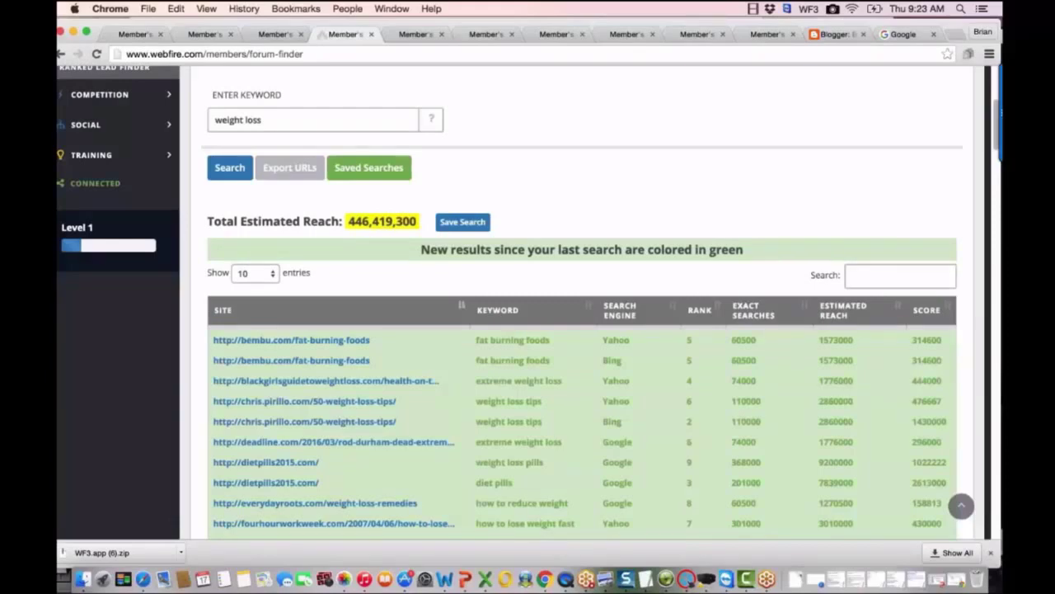
scroll(992, 141, up, 1)
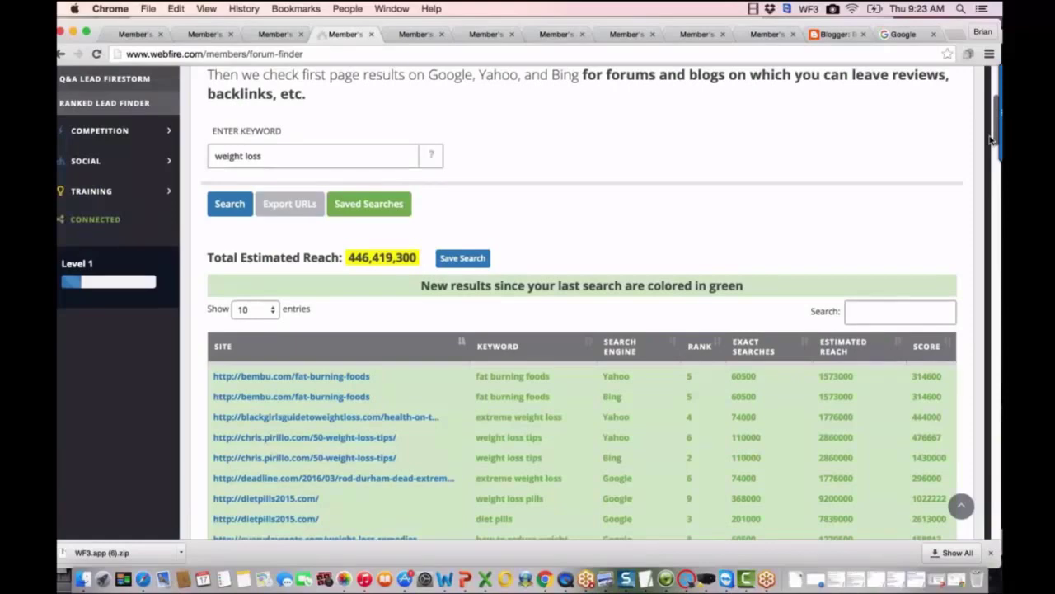
scroll(992, 140, up, 5)
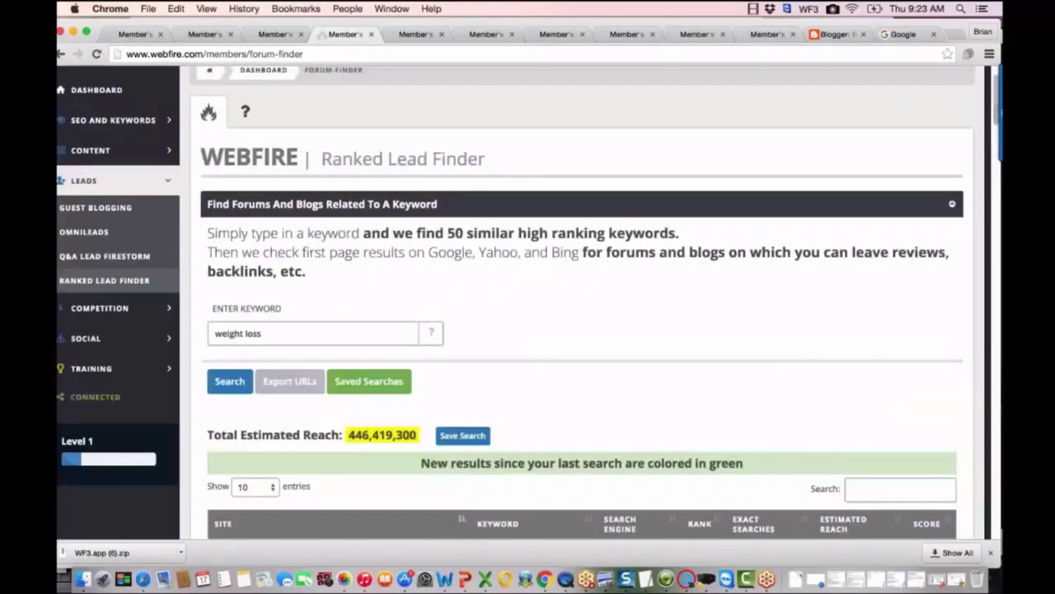
Go to the Keyword Tool page with the "massage chairs" search and review its search type, engine, locale and score range settings.
key(super+alt+Left)
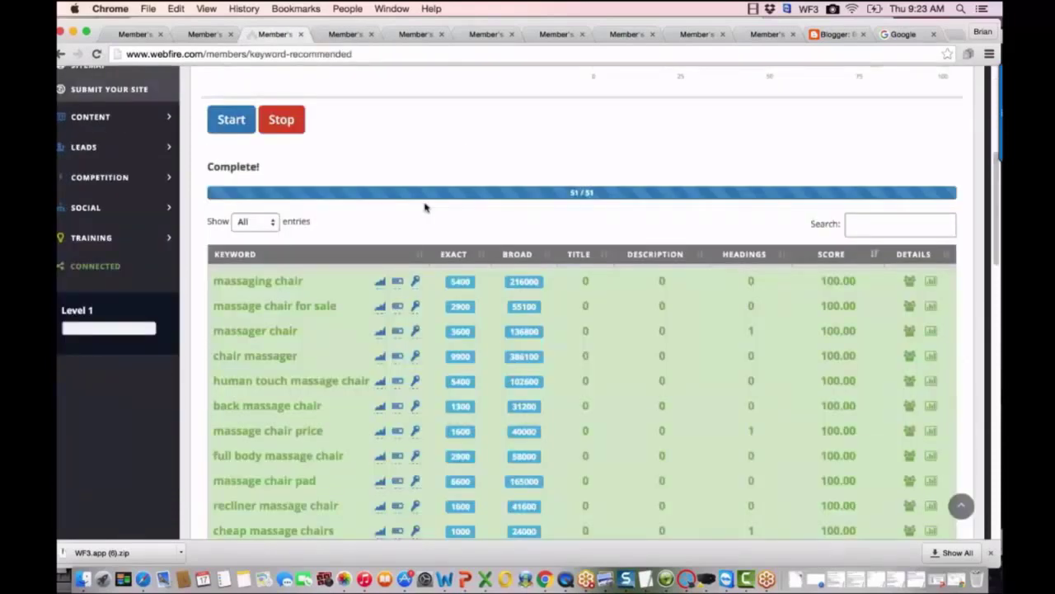
scroll(995, 227, up, 2)
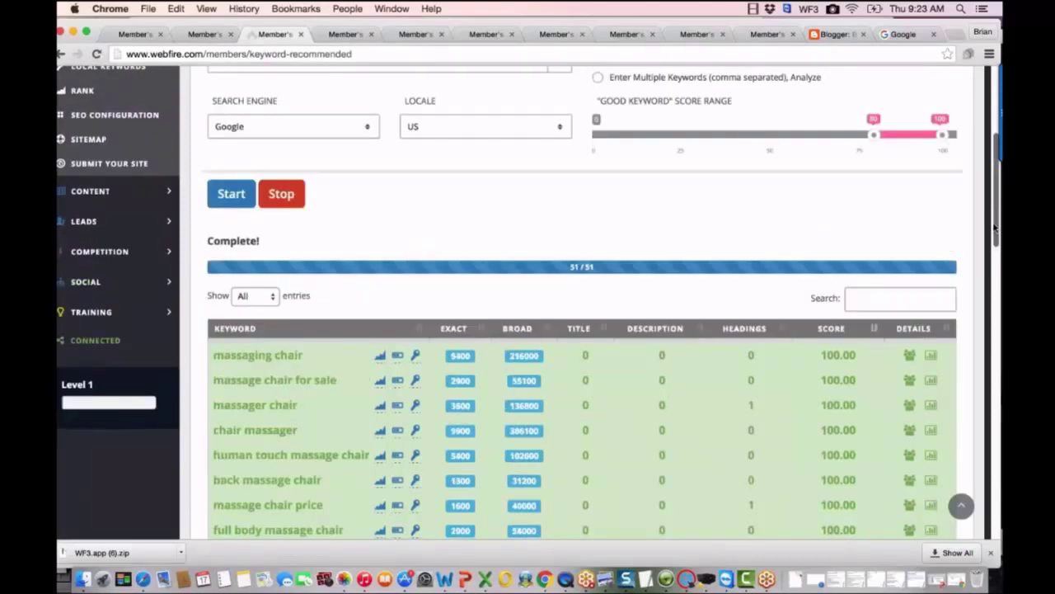
scroll(995, 227, up, 3)
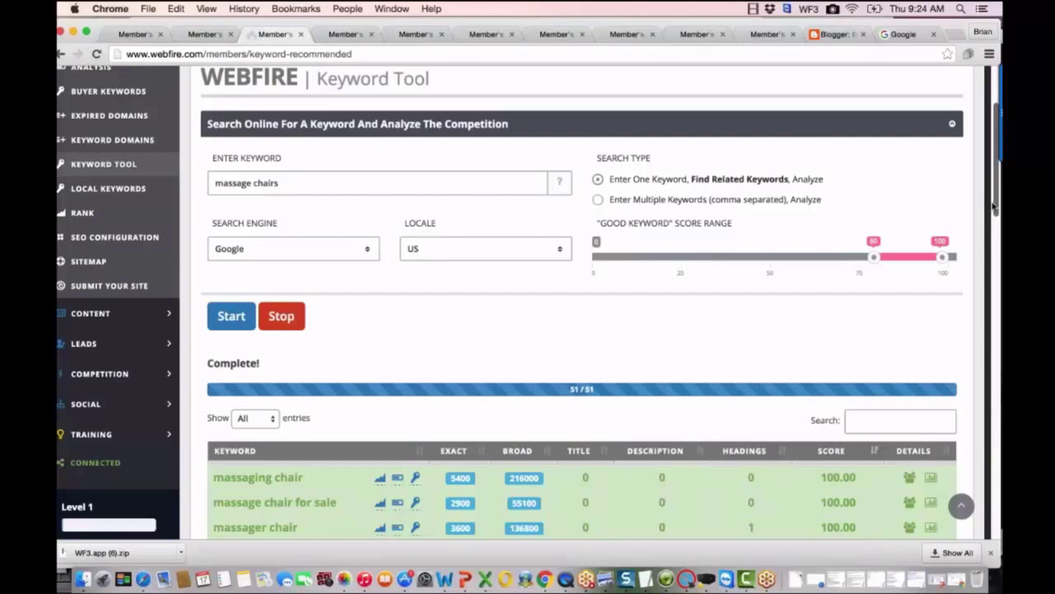
Examine the full table of related massage chair keywords, comparing the green and red rows by search volume, competition matches and score.
drag(994, 208, 997, 445)
scroll(998, 446, down, 5)
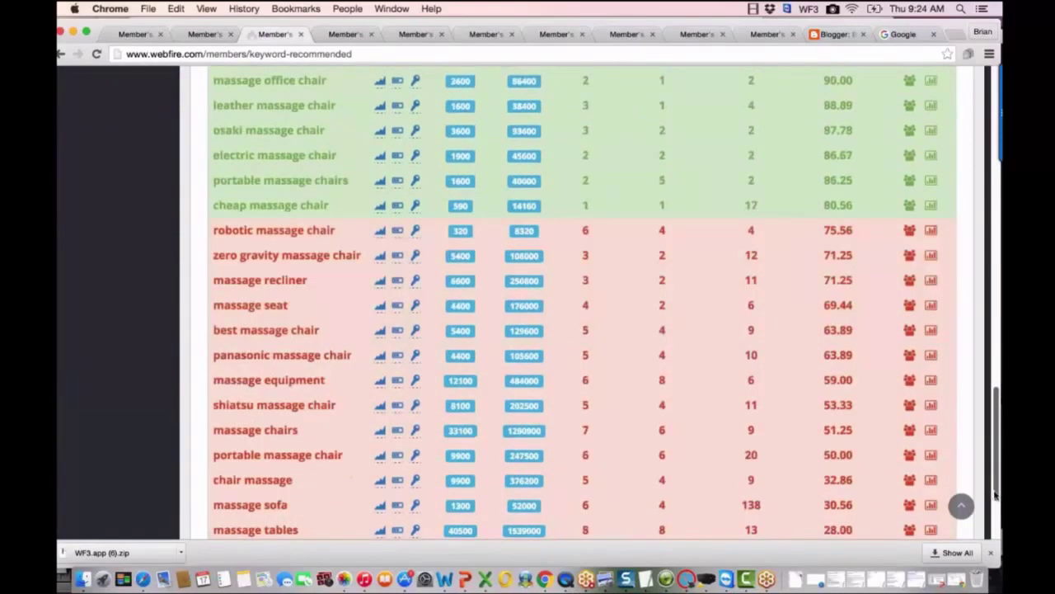
scroll(979, 423, up, 3)
scroll(978, 423, up, 10)
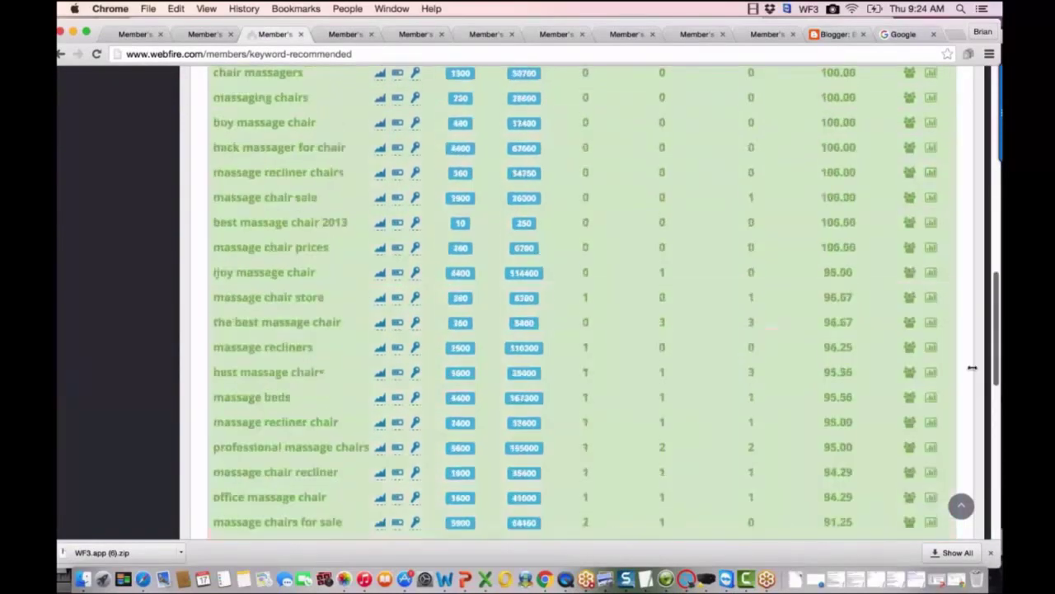
scroll(967, 311, up, 4)
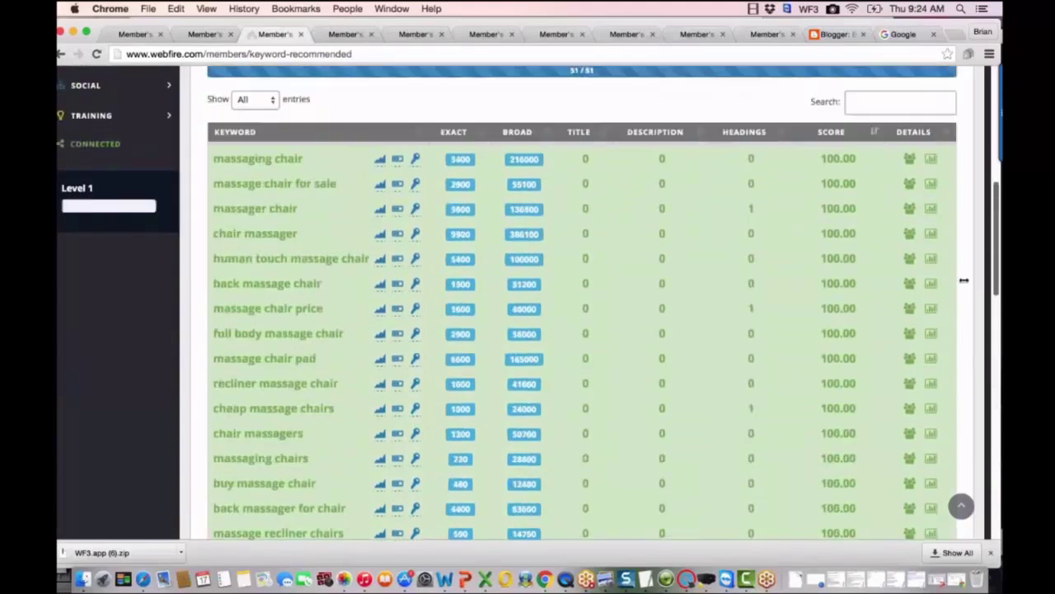
scroll(981, 413, down, 10)
scroll(985, 466, down, 4)
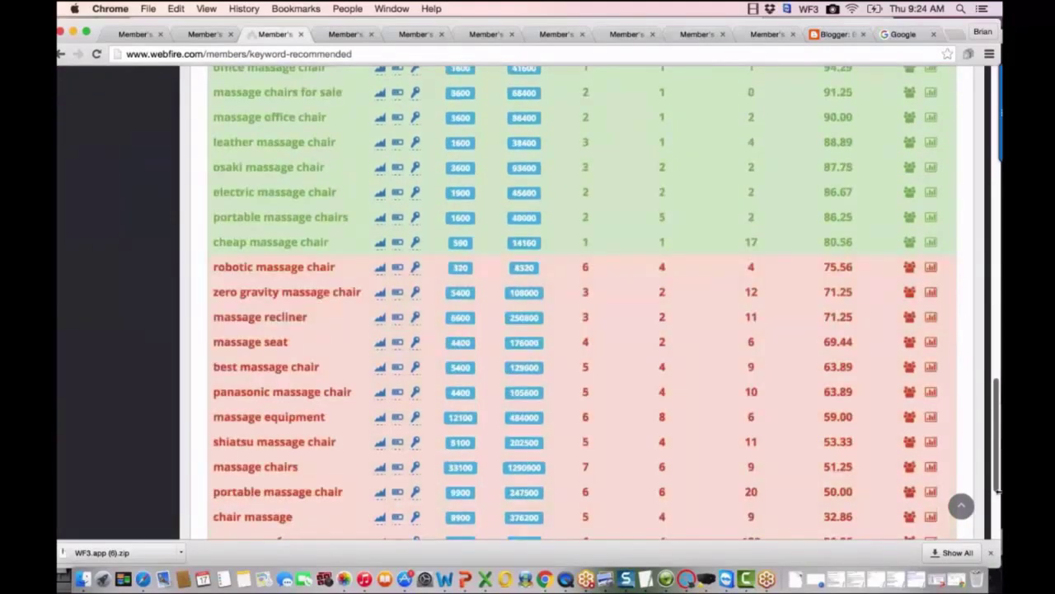
scroll(998, 505, down, 1)
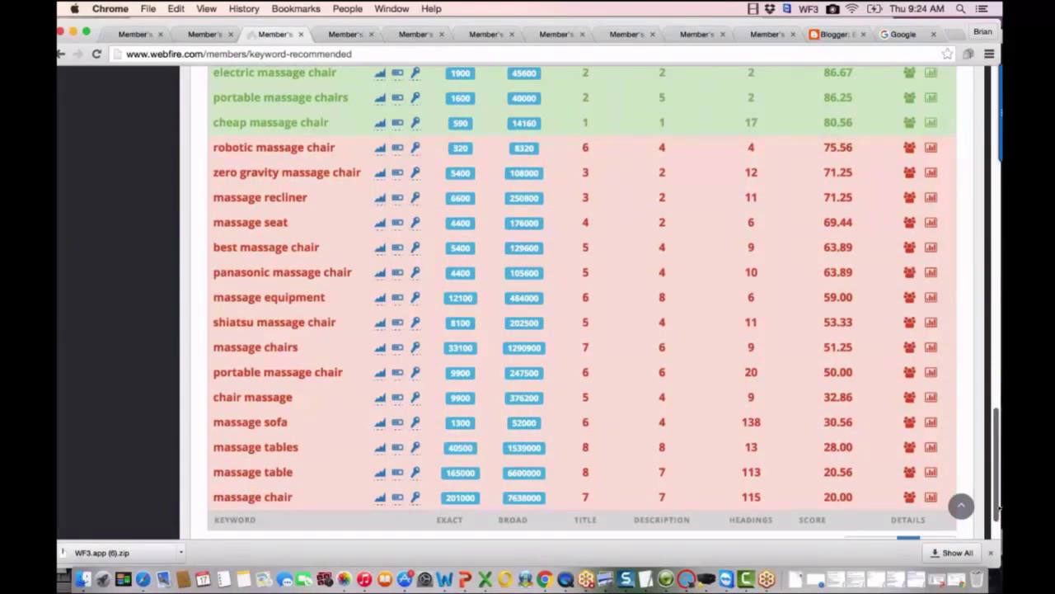
scroll(997, 509, down, 1)
scroll(975, 392, up, 8)
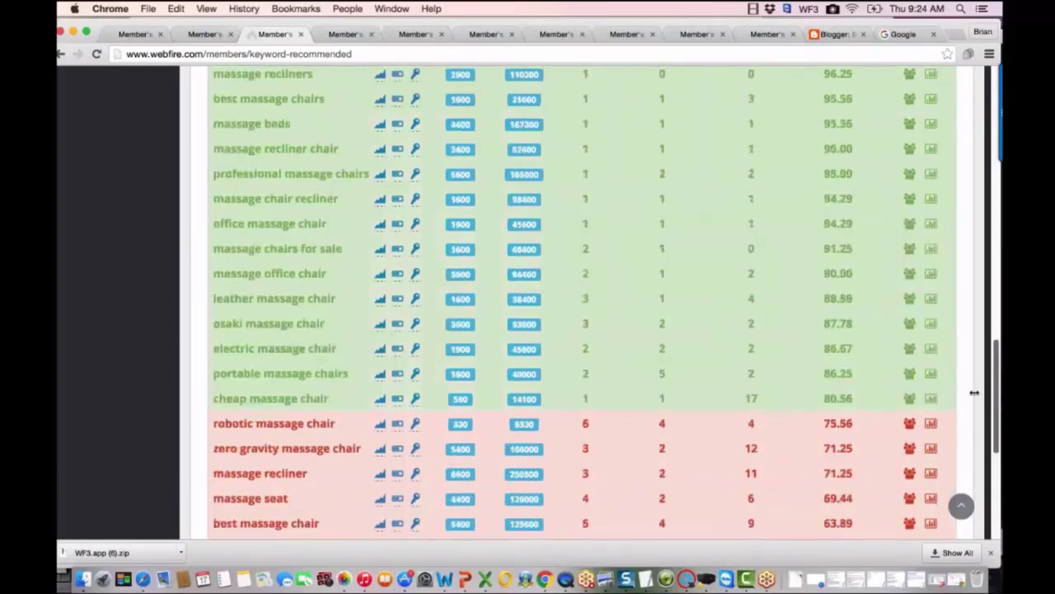
scroll(974, 392, up, 20)
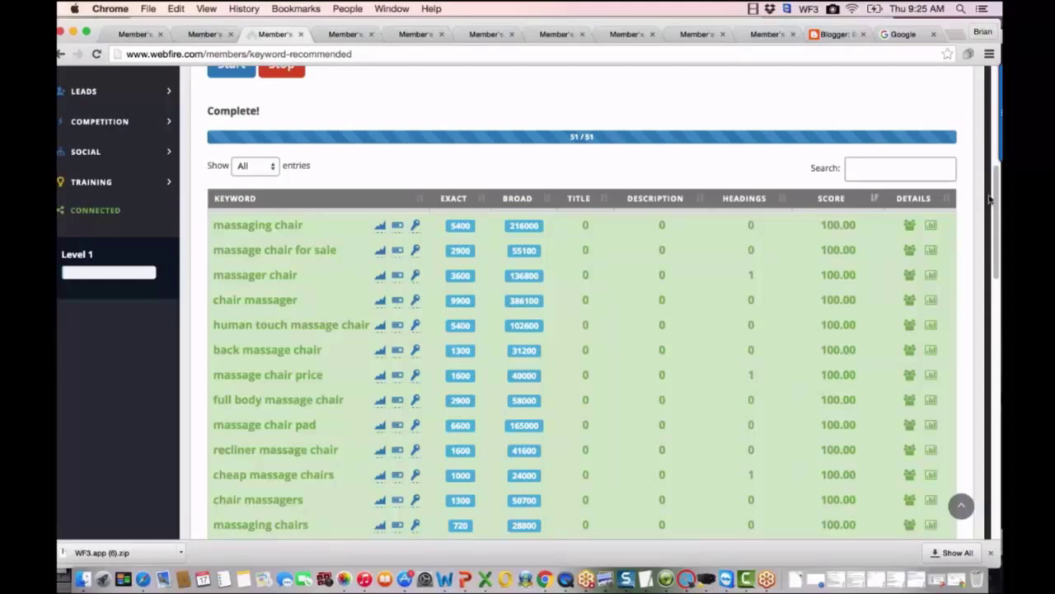
drag(996, 205, 995, 356)
scroll(577, 239, up, 15)
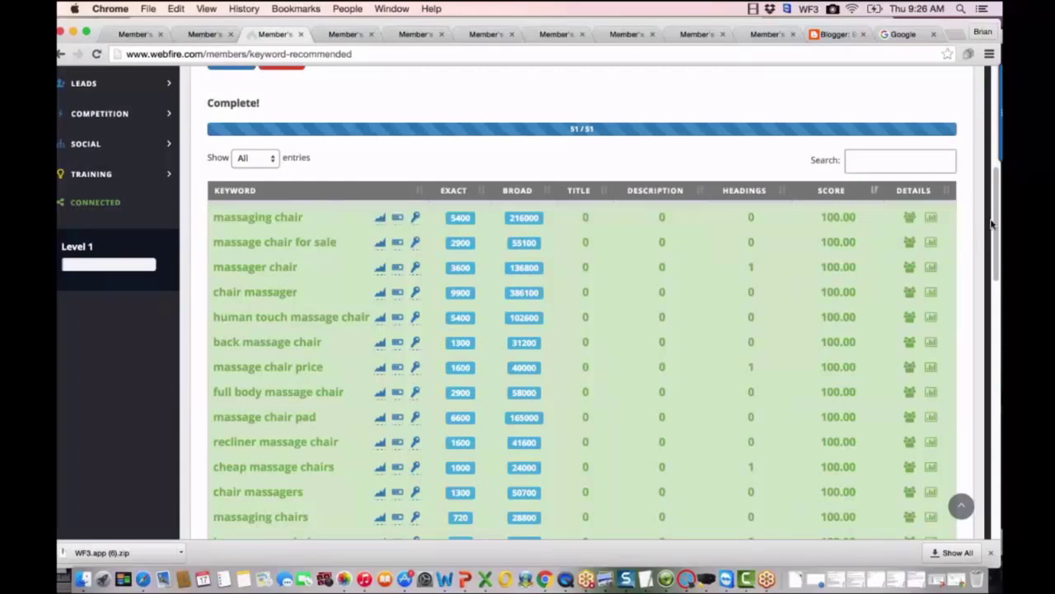
View the competition details for the keyword "zero gravity massage chair" and close them.
drag(995, 268, 968, 236)
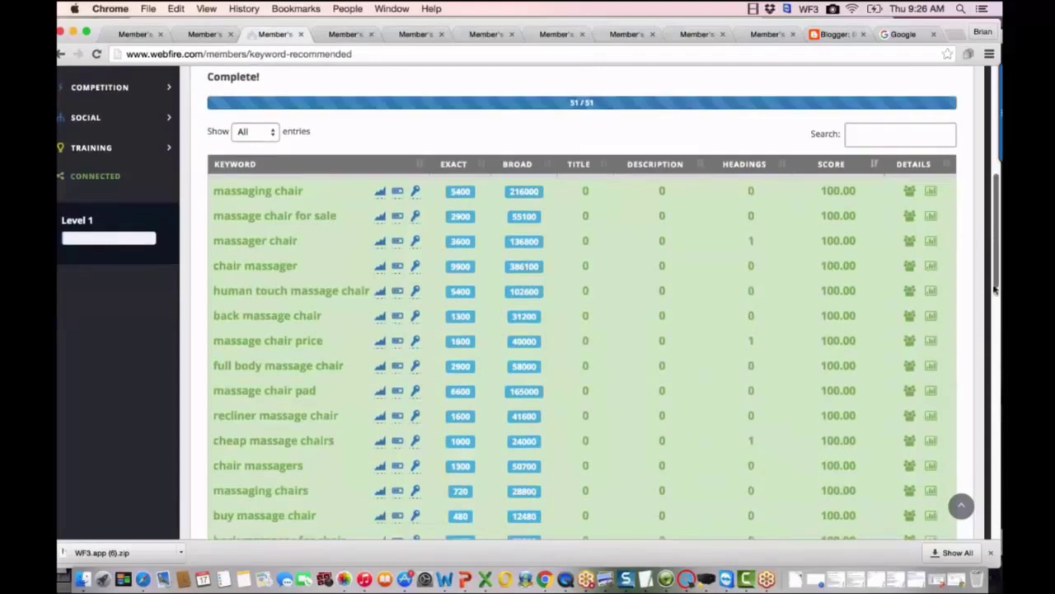
scroll(996, 289, down, 15)
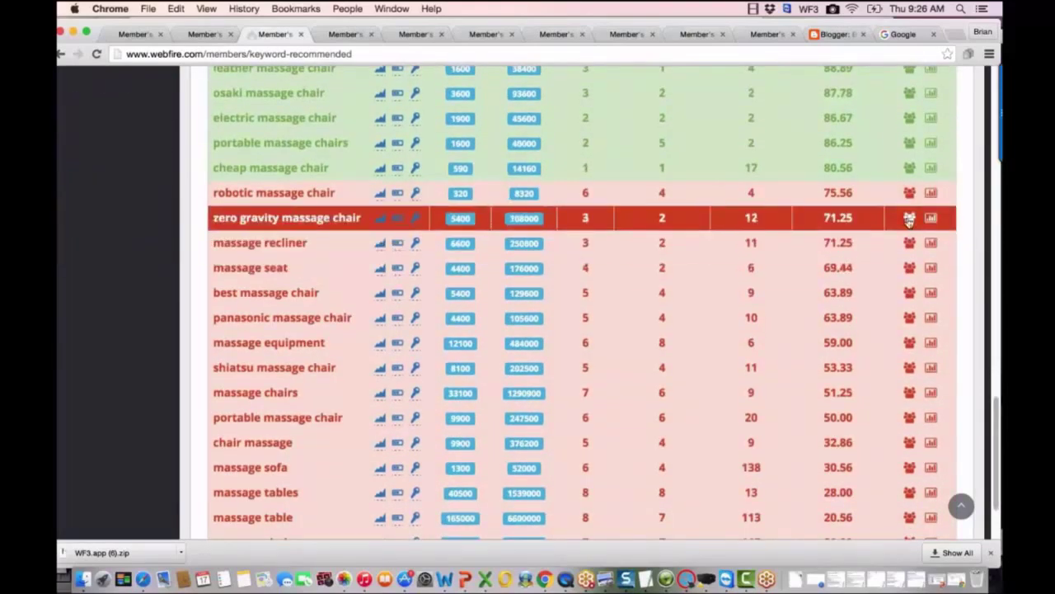
click(909, 219)
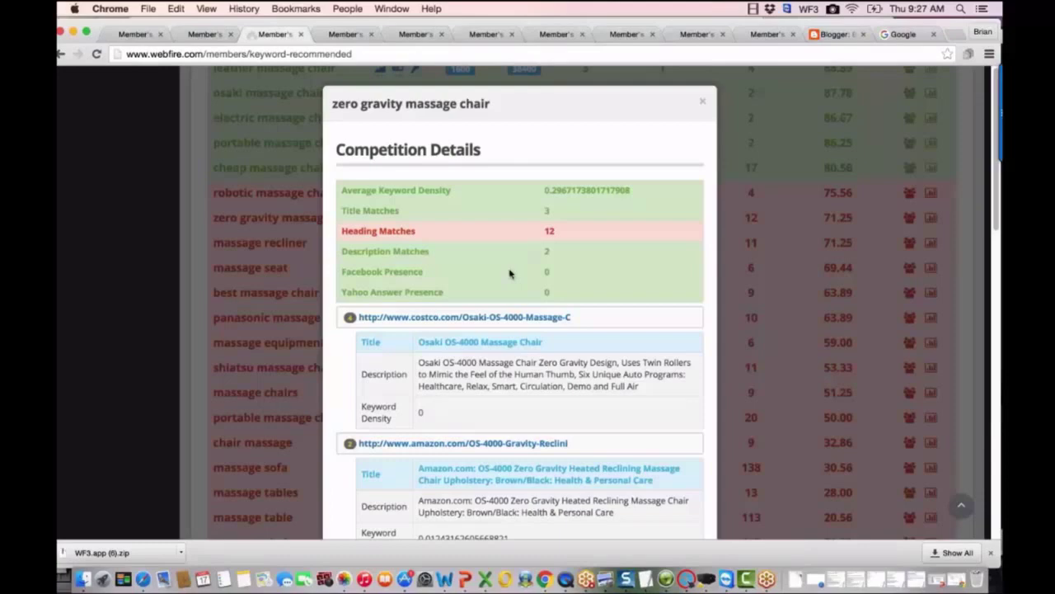
click(703, 105)
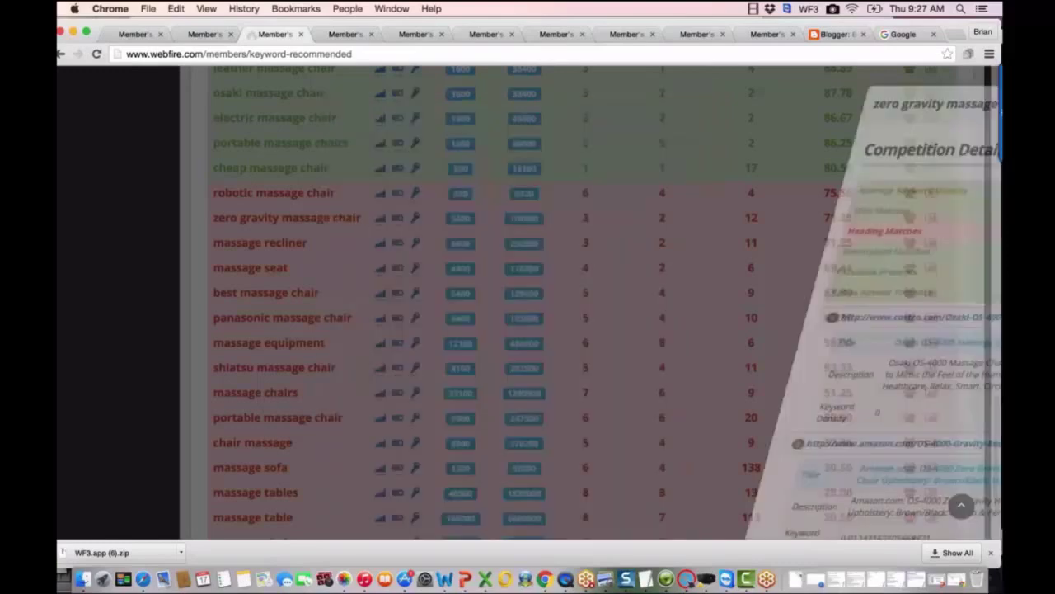
Inspect the Searches Over Time chart for the keyword "massaging chair" and close it.
scroll(995, 395, up, 2)
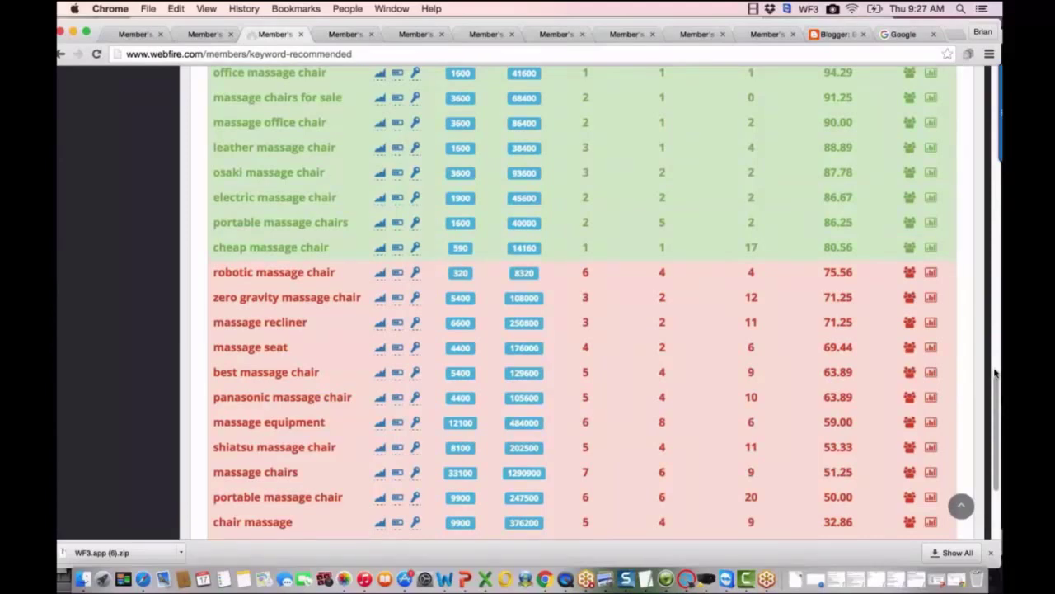
scroll(995, 373, up, 2)
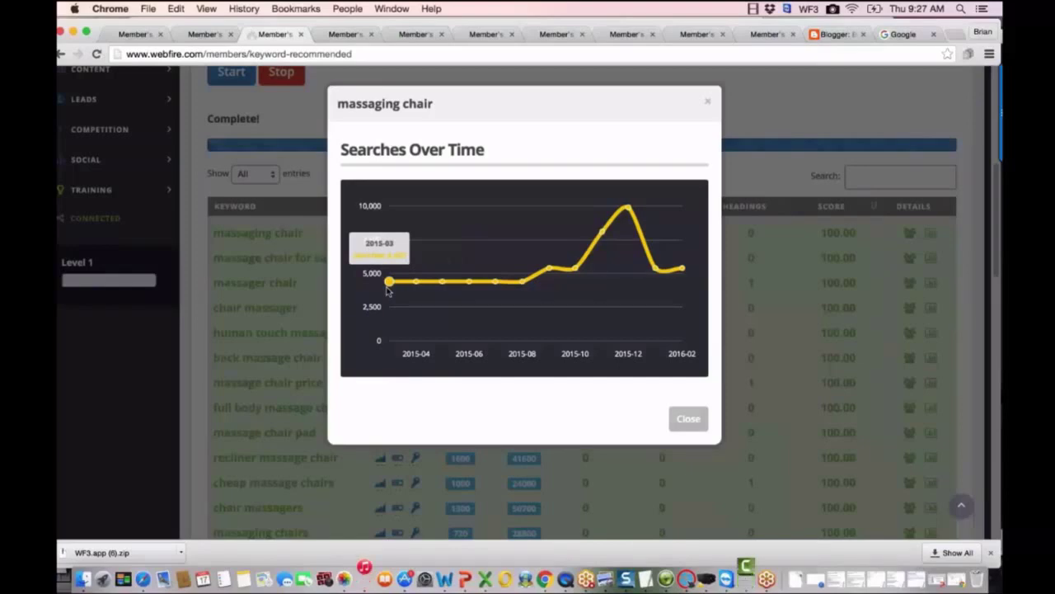
mouse_move(628, 207)
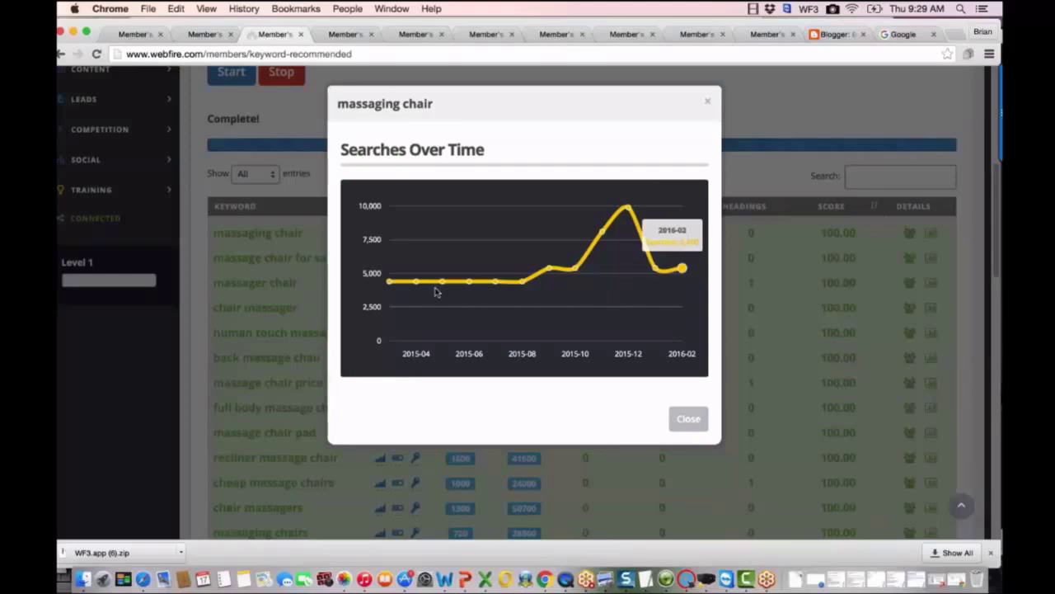
click(708, 103)
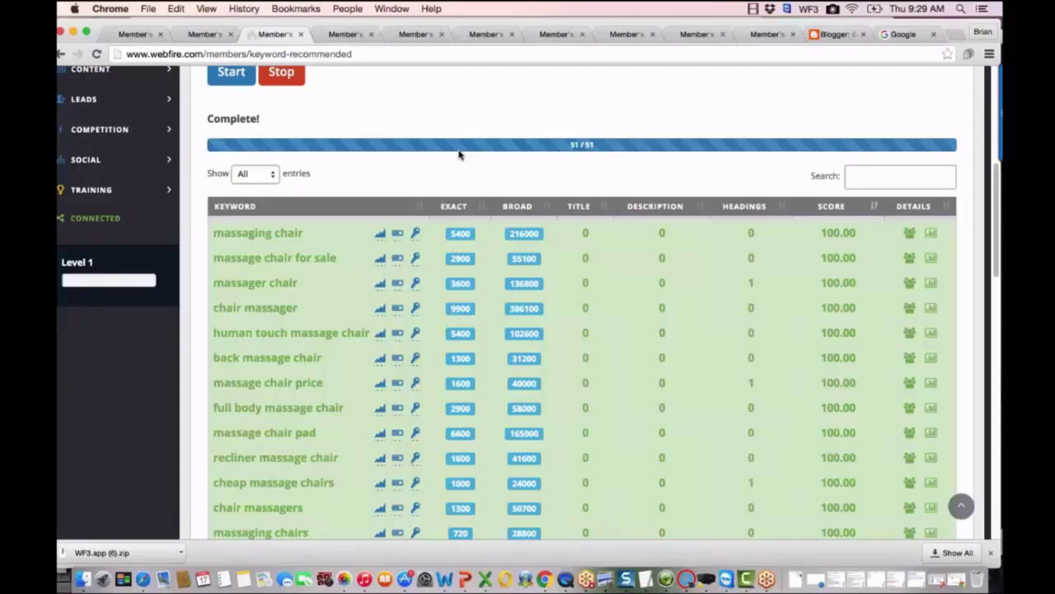
Go to the Keyword Domains page for "yard cannons" and review its top level domain and dash options.
click(766, 37)
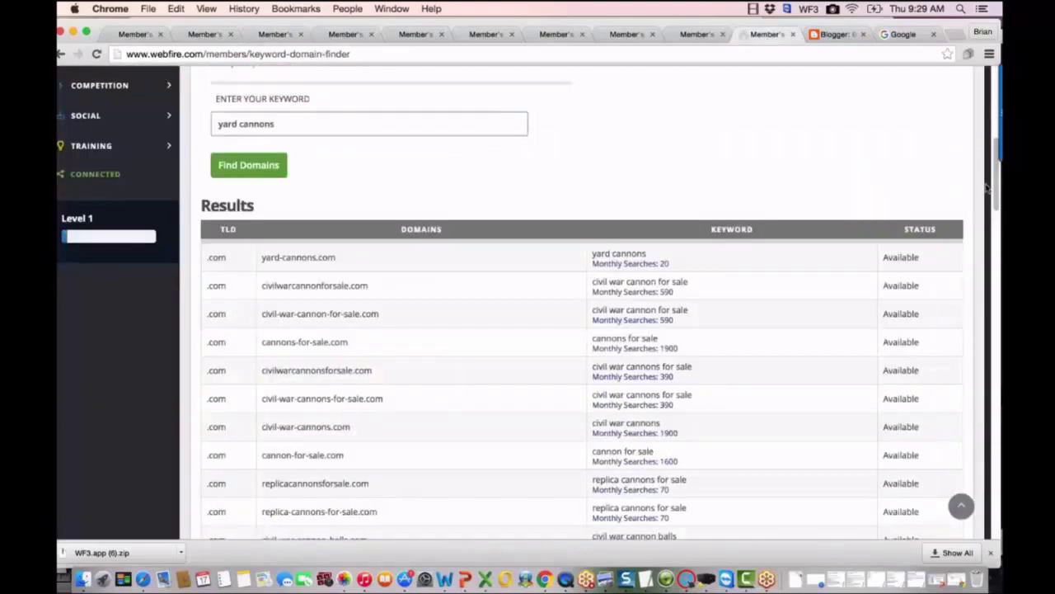
scroll(995, 173, up, 5)
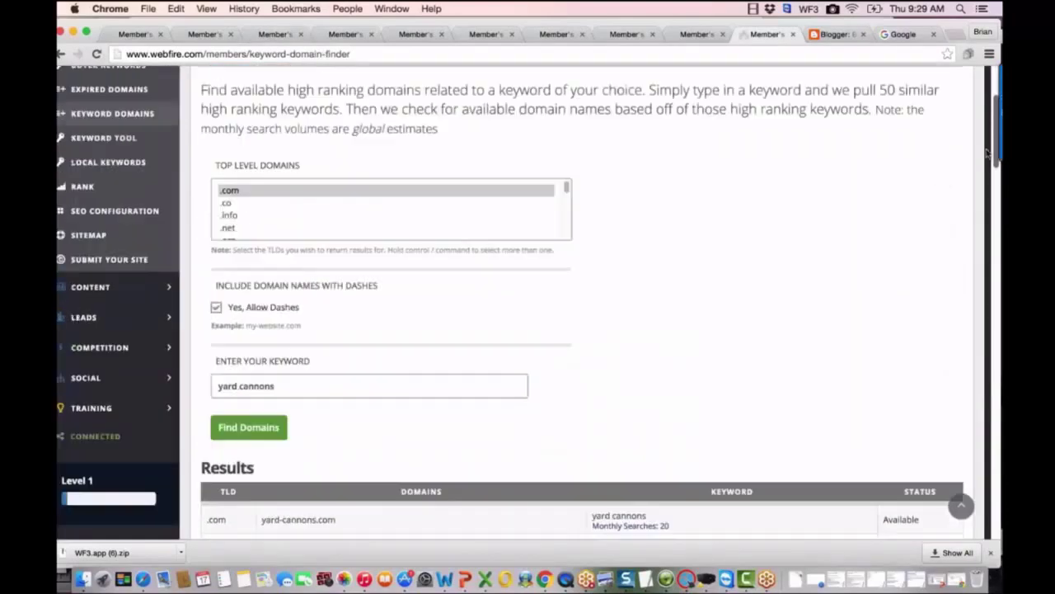
click(340, 361)
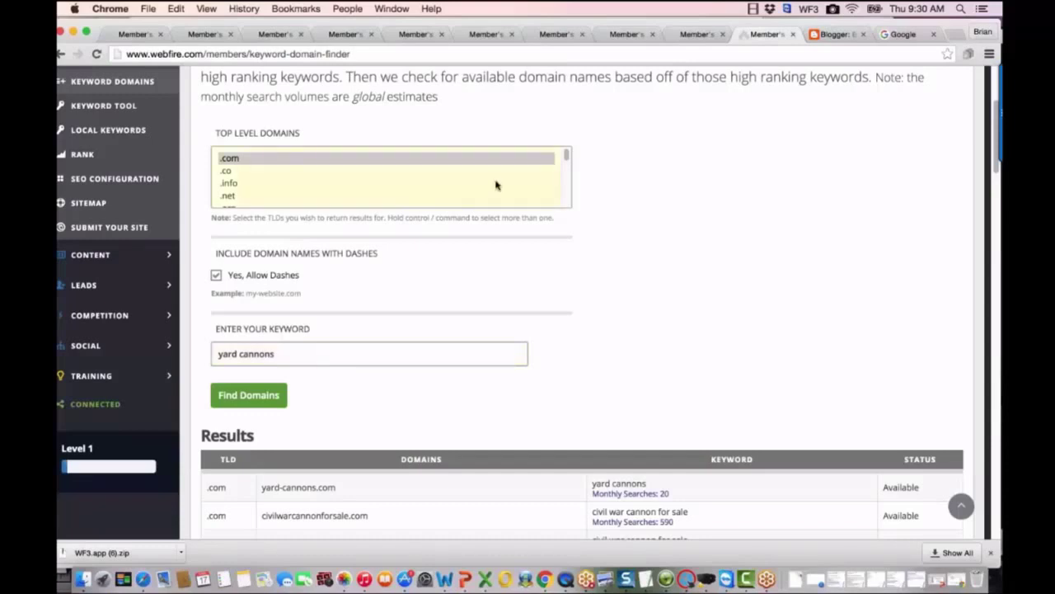
mouse_move(566, 153)
mouse_down()
mouse_move(568, 178)
mouse_move(566, 155)
mouse_up()
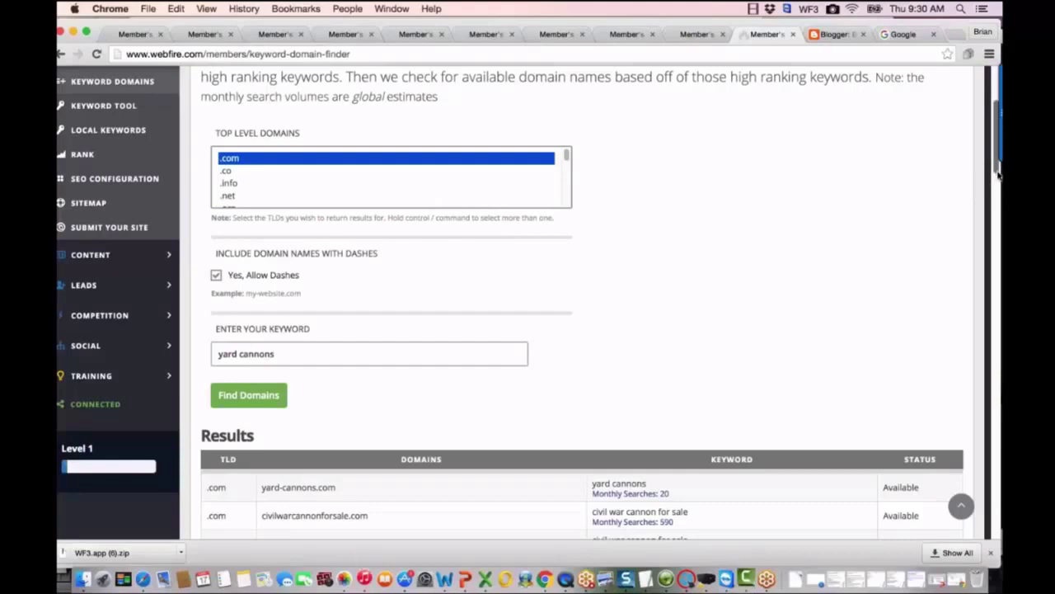
Look through the available .com domains found for "yard cannons" and their keywords' monthly searches.
drag(998, 172, 997, 177)
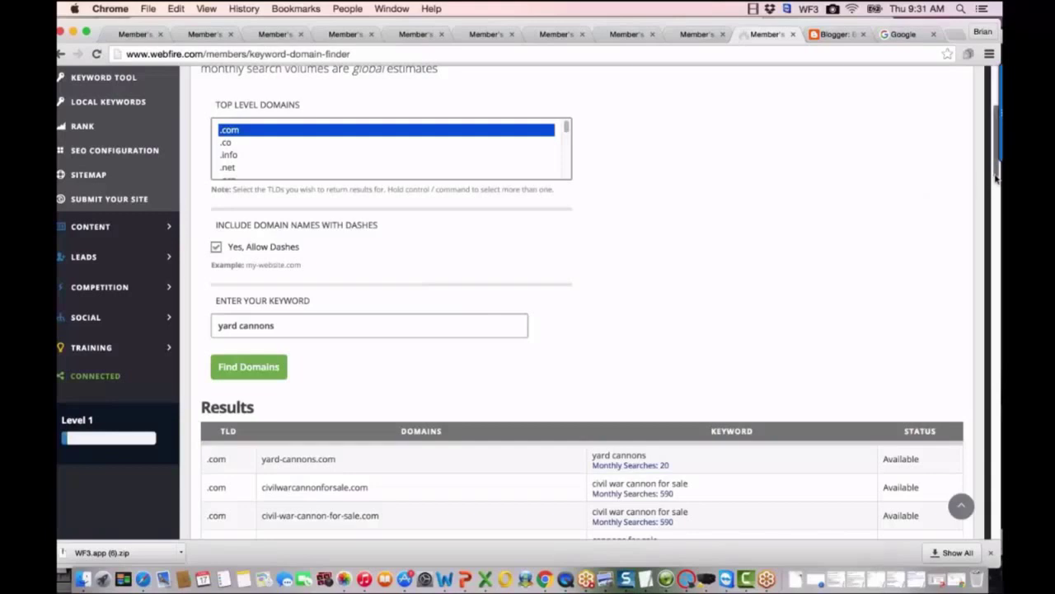
drag(996, 177, 985, 228)
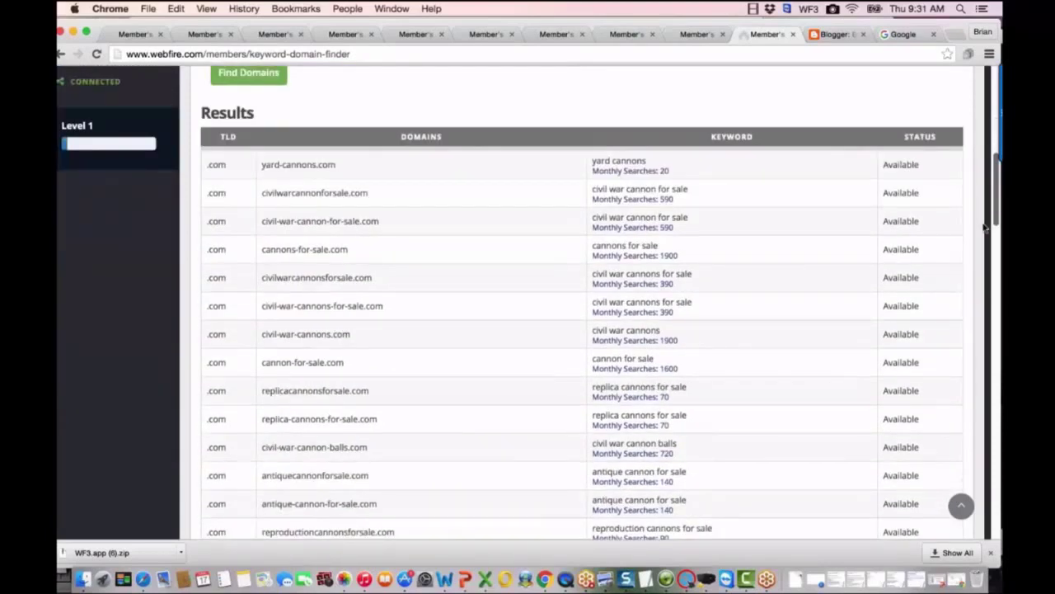
drag(984, 229, 983, 240)
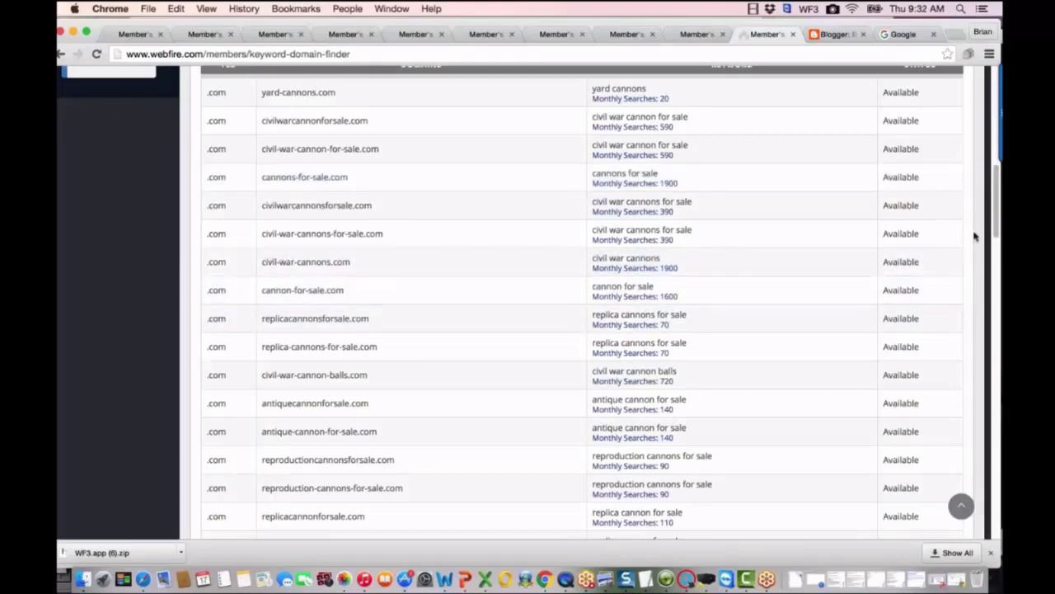
drag(995, 235, 989, 206)
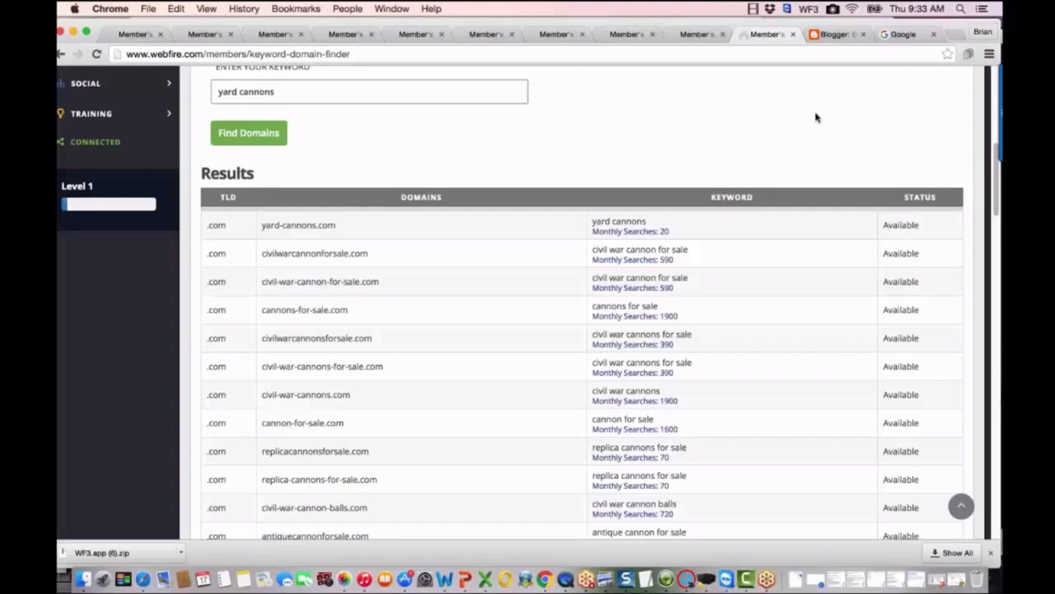
Switch to Blogger and give the new blog the title "The Best Yard Cannons to Get" and the address bestyardcannons.blogspot.com.
click(838, 39)
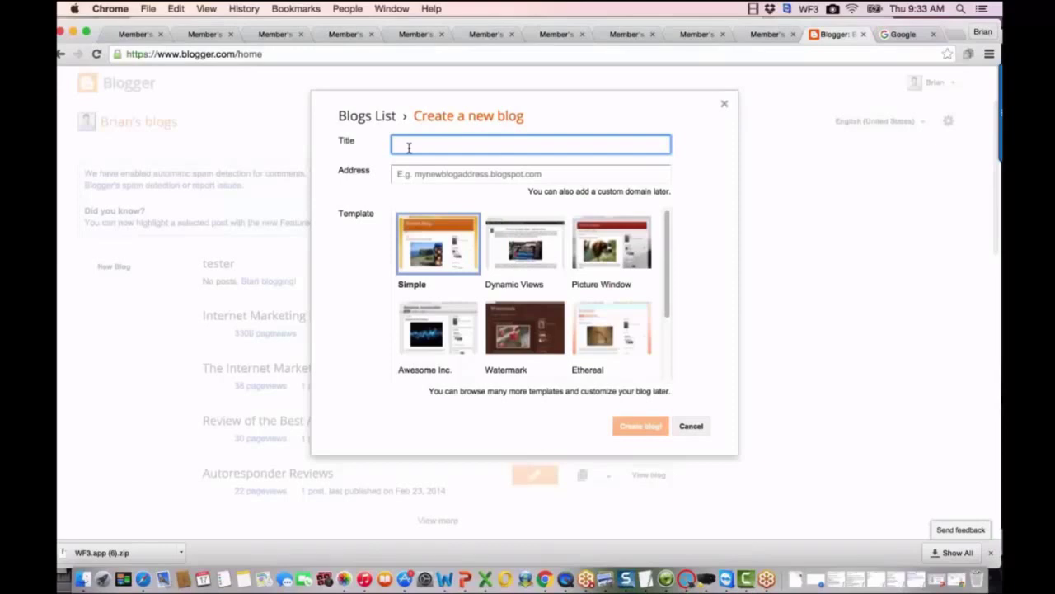
text(The Best Yard Cannons to Get)
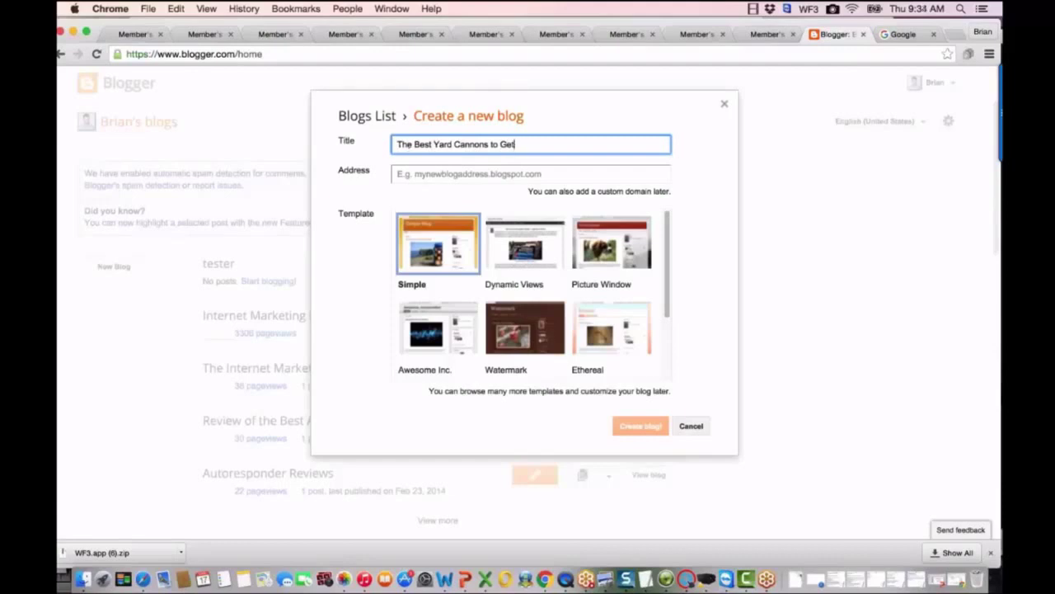
click(421, 174)
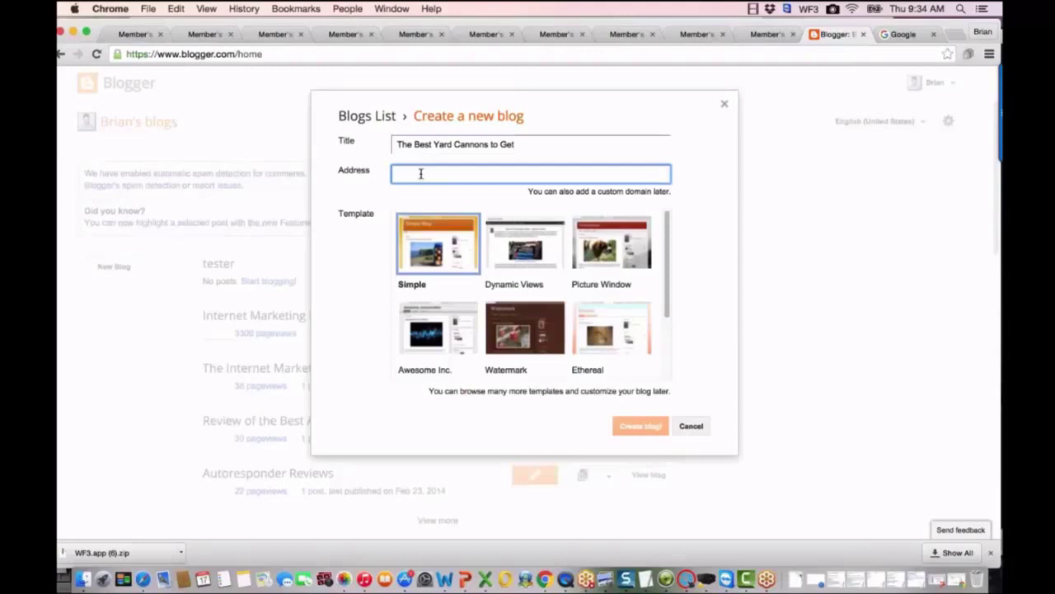
text(bestyardcannons)
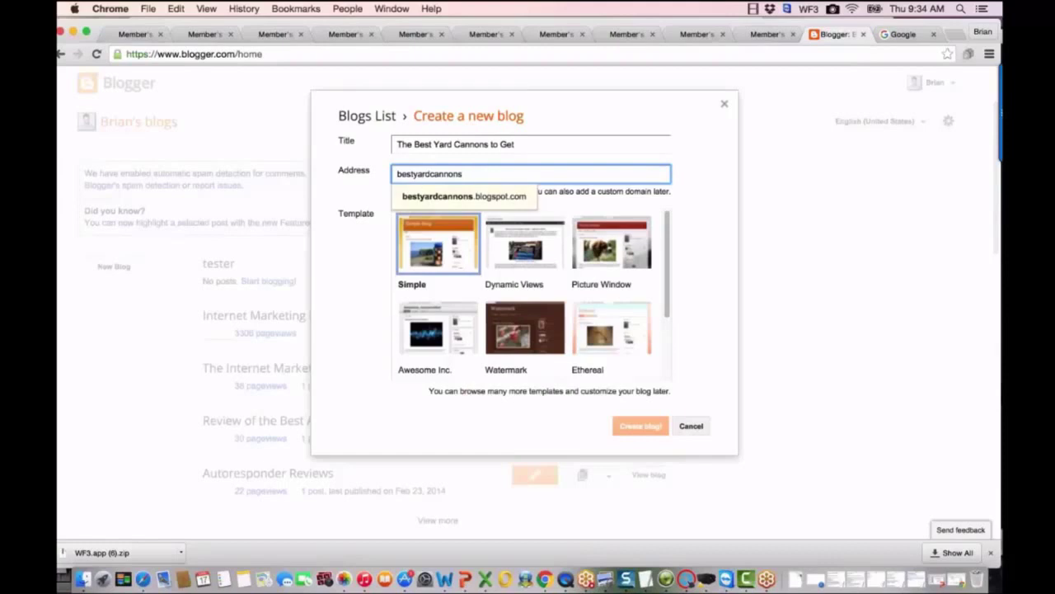
click(433, 196)
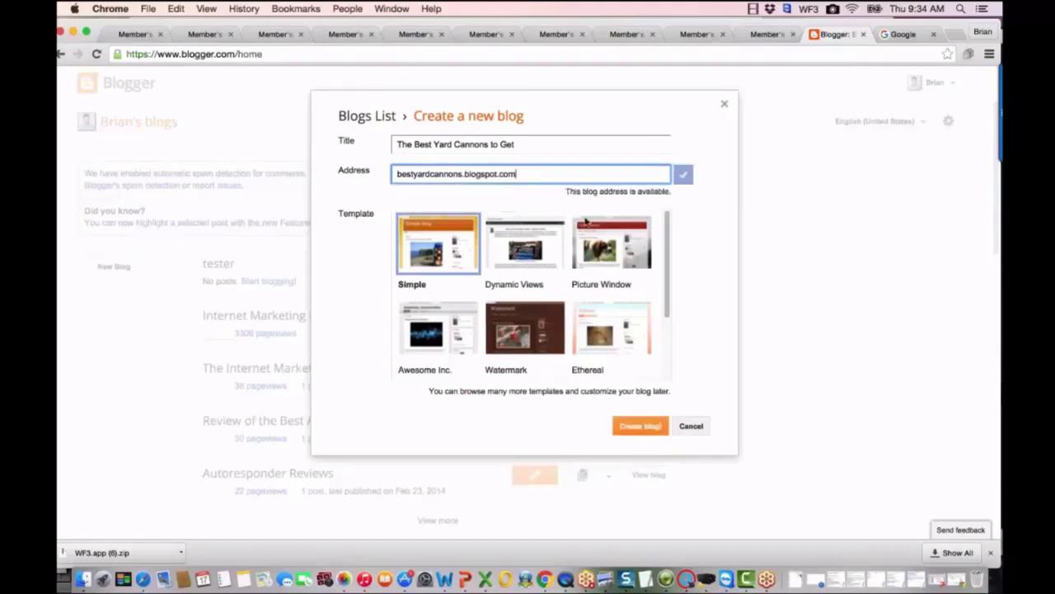
Create the blog with the Simple template and decline the Google Domains offer.
mouse_move(668, 259)
mouse_down()
mouse_move(668, 304)
mouse_move(668, 240)
mouse_up()
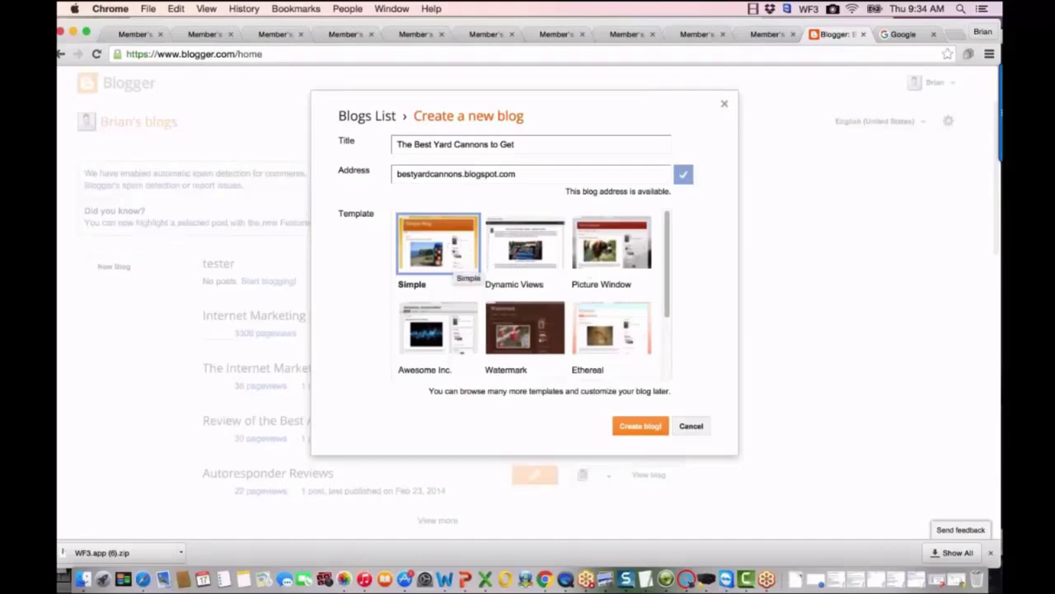
click(640, 426)
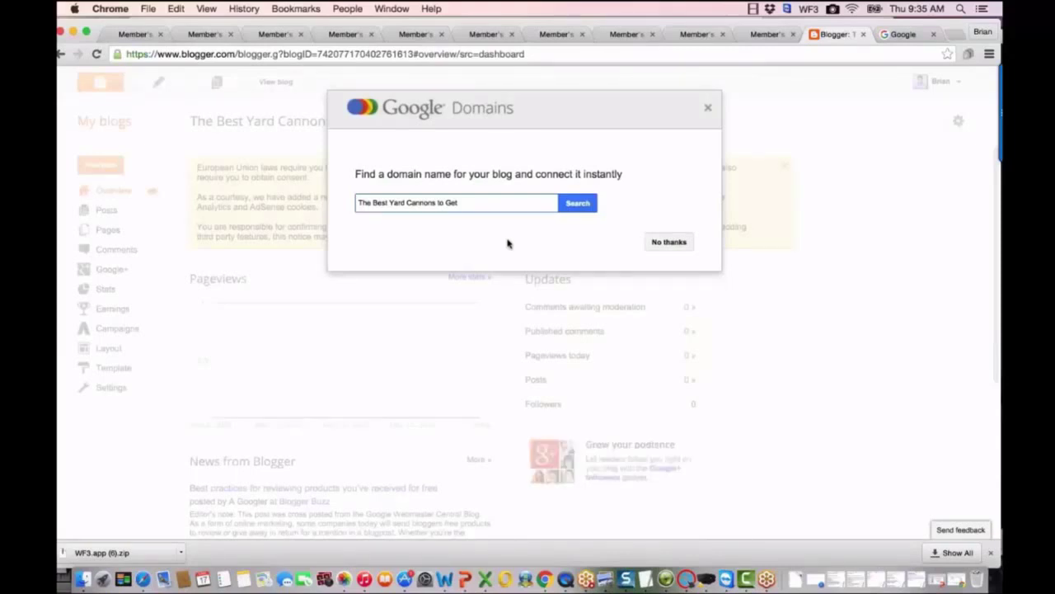
click(669, 242)
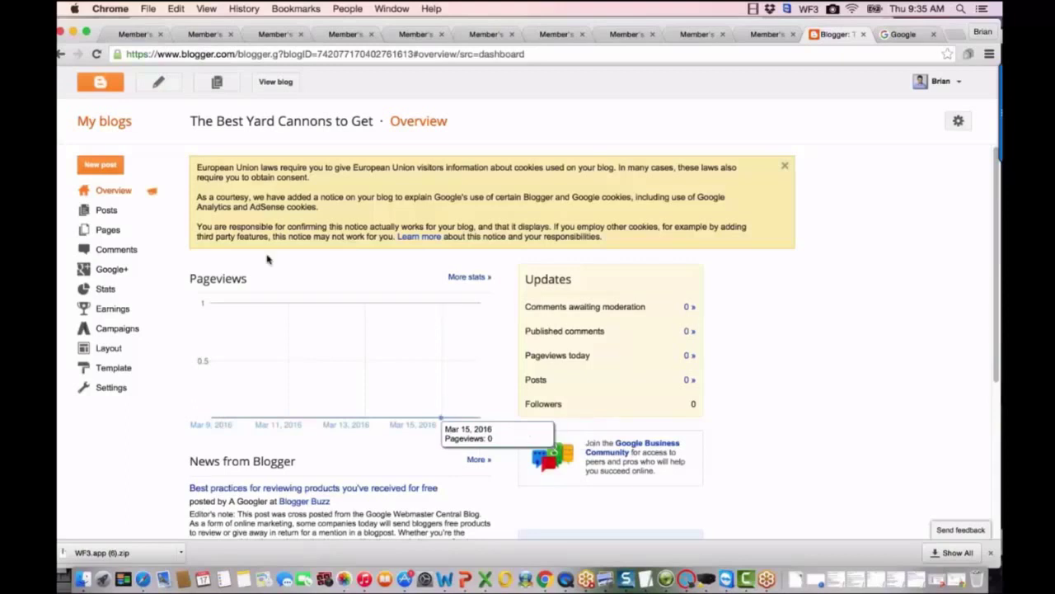
Start a new post on the blog and title it "What are the best yard cannons for sale?".
click(100, 165)
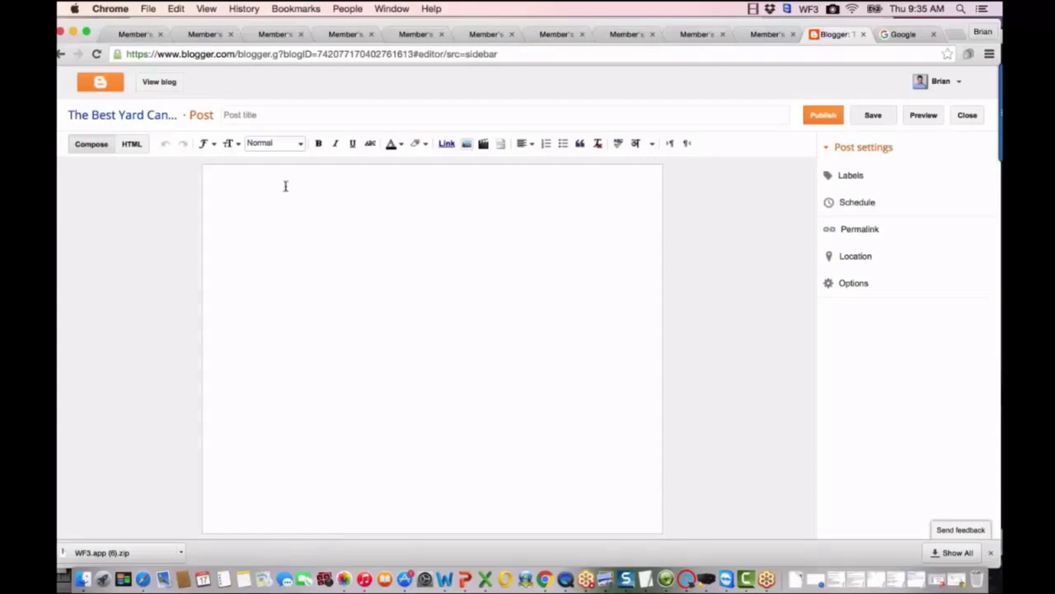
click(247, 117)
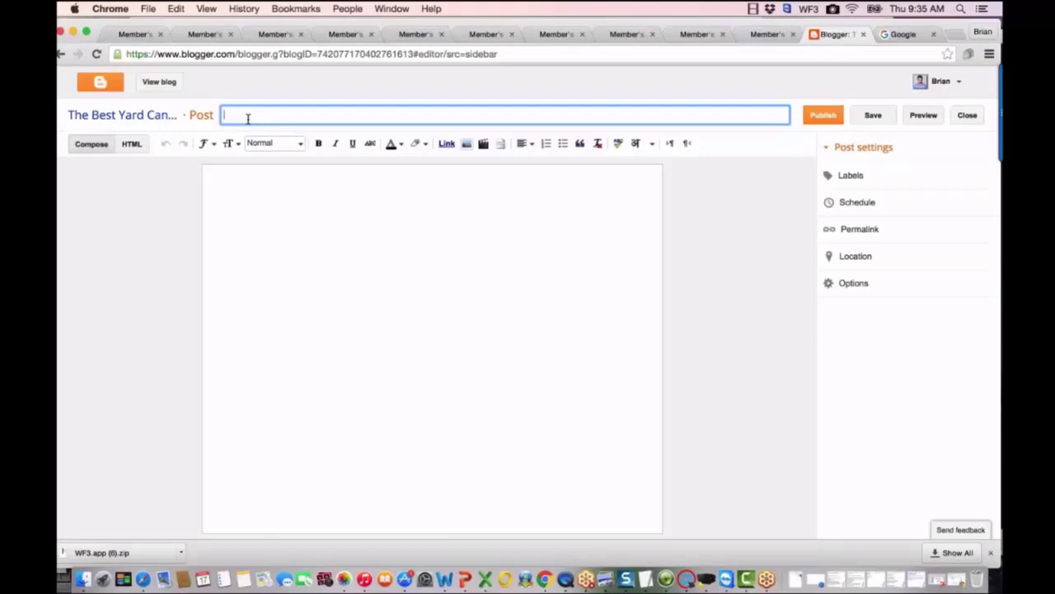
text(What are the best yard cannons for sale)
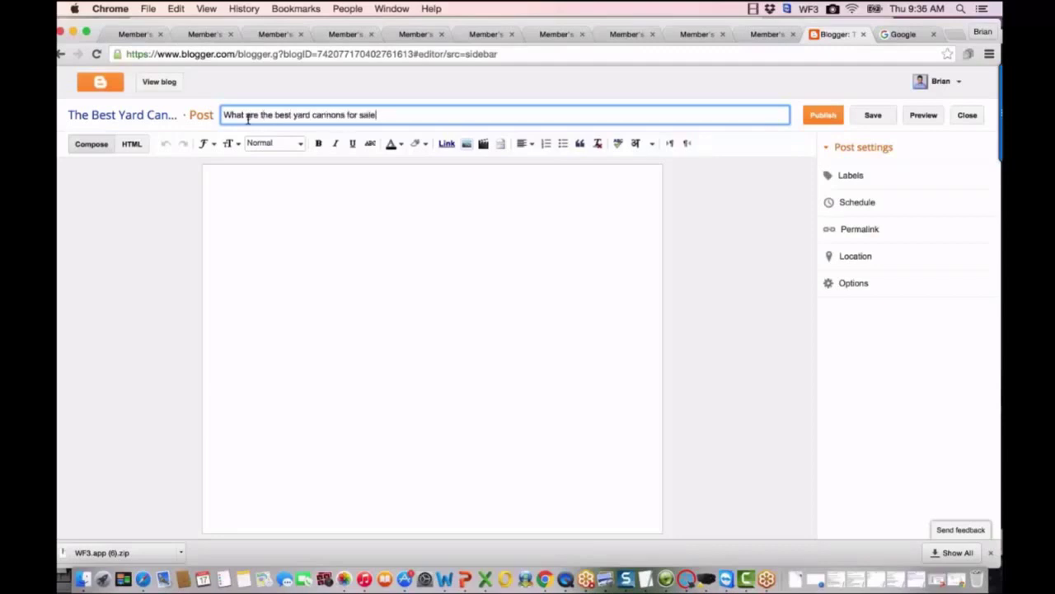
text(?)
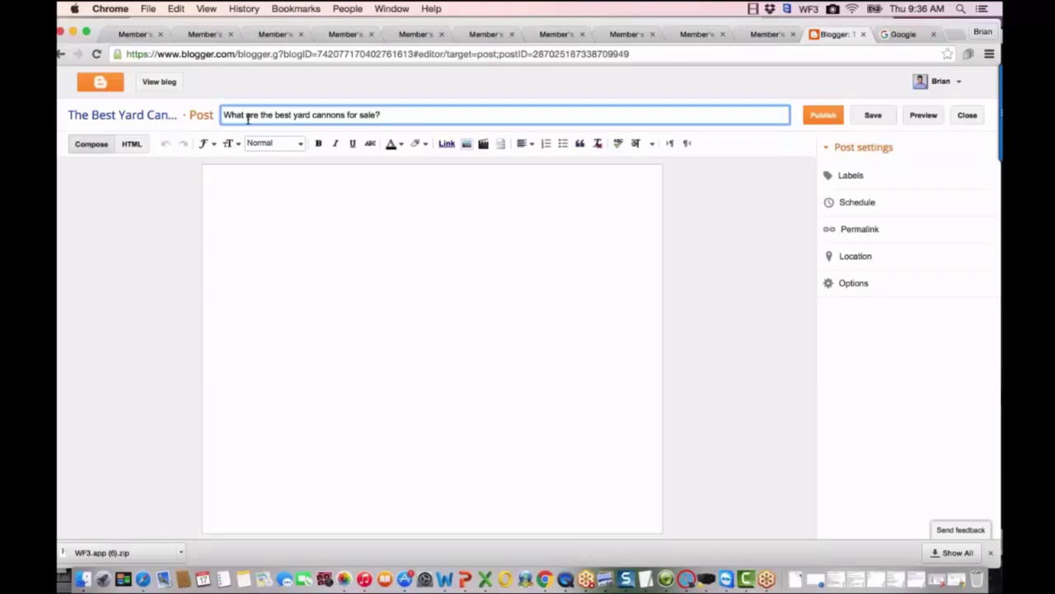
Fill the post body with the placeholder text ";slkadf;slkf s;fk;slkf" and highlight its last characters as an example of link text.
click(371, 257)
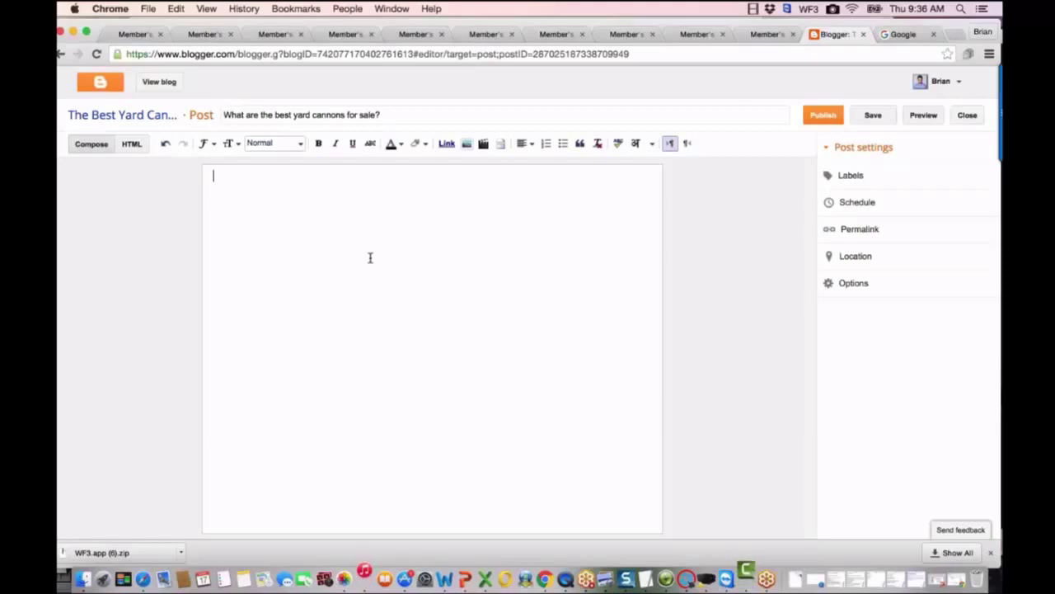
text(;slkadf;slkf  s;fk;slkf)
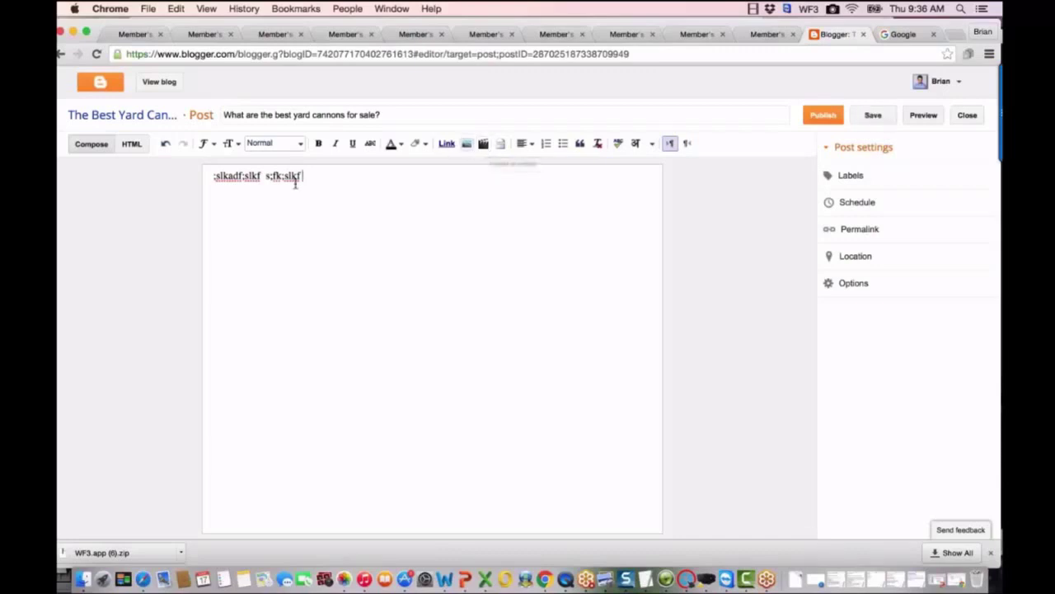
drag(304, 178, 275, 177)
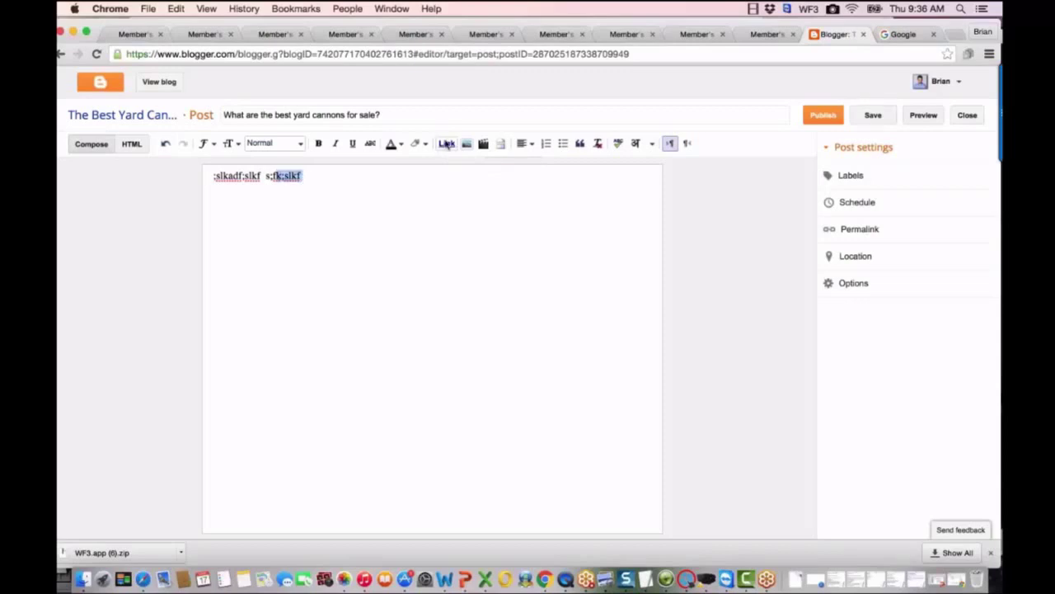
click(363, 190)
Switch to the WebFire site analysis of mobileautoresponder.com for "mobile autoresponder" and examine its optimization score and Your Site results.
click(201, 34)
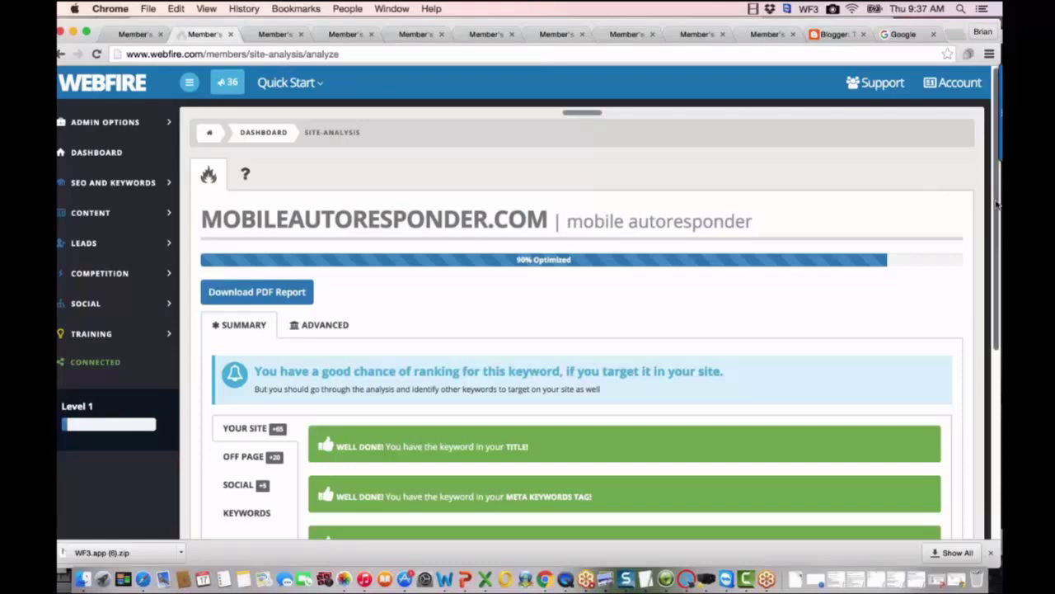
scroll(997, 203, down, 3)
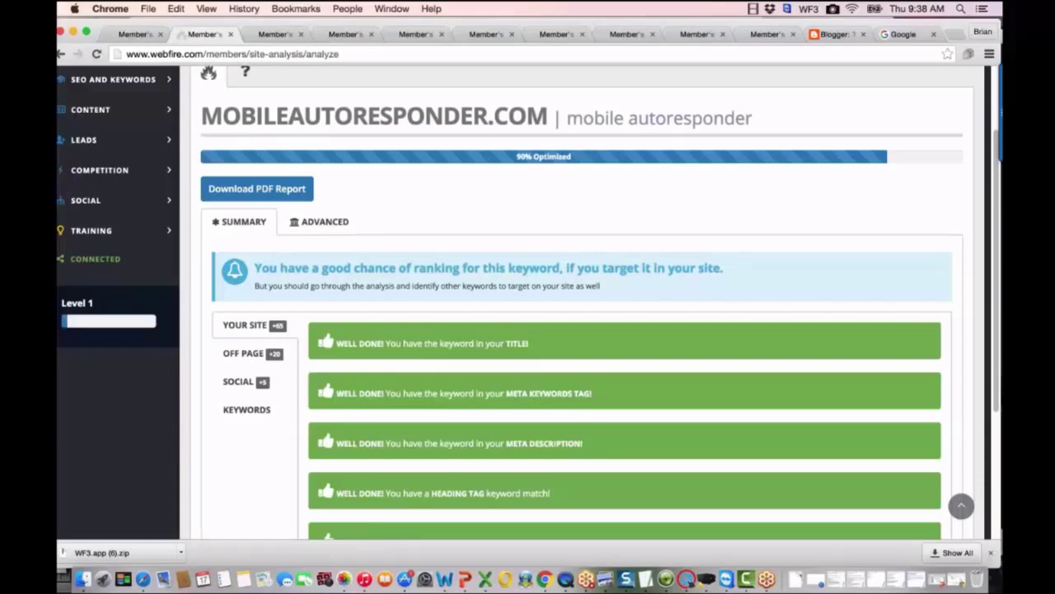
click(247, 410)
click(278, 353)
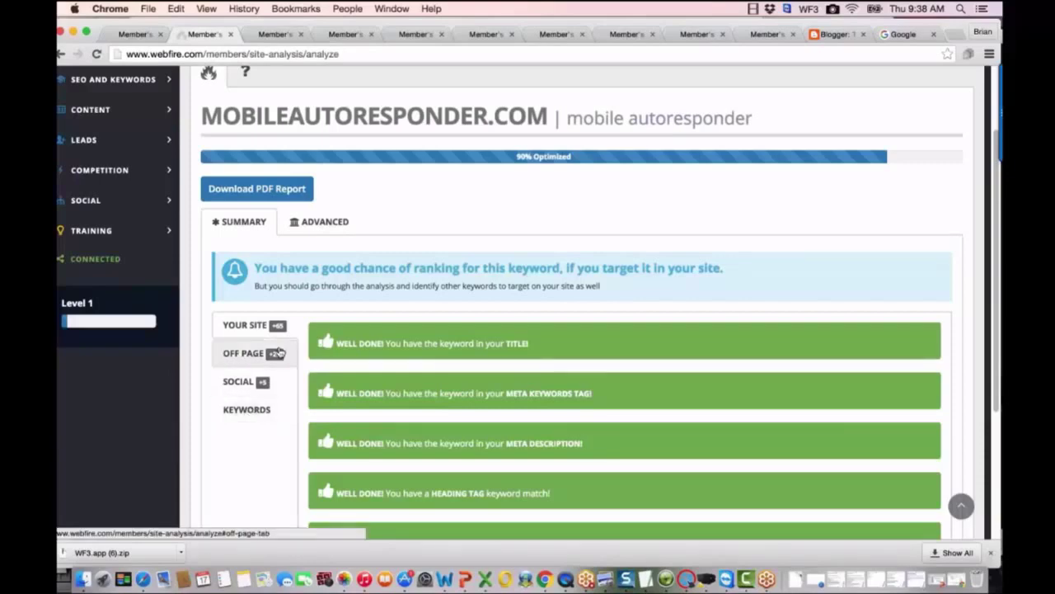
click(254, 331)
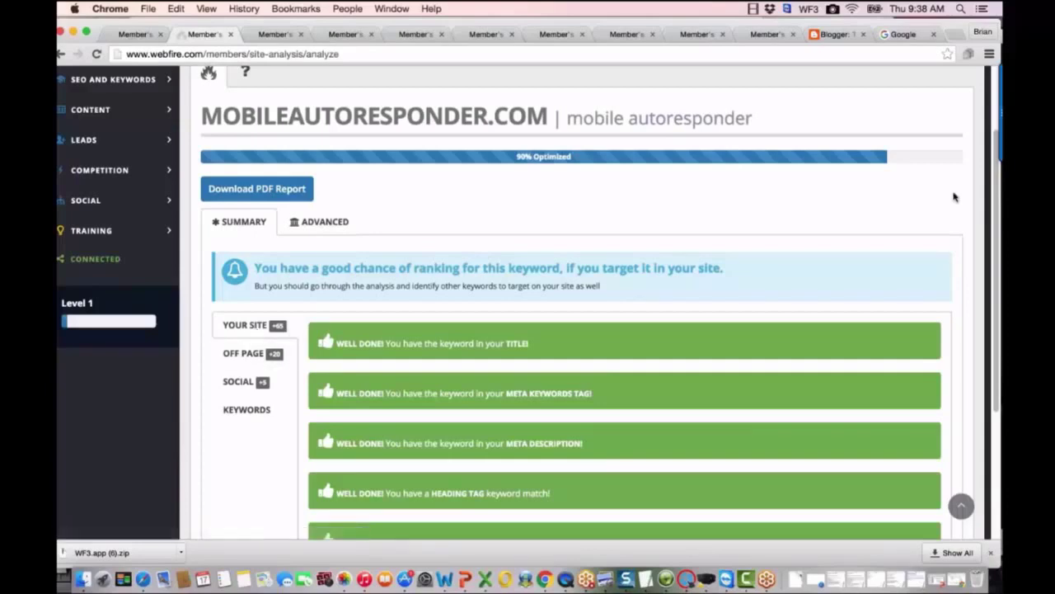
scroll(993, 214, down, 3)
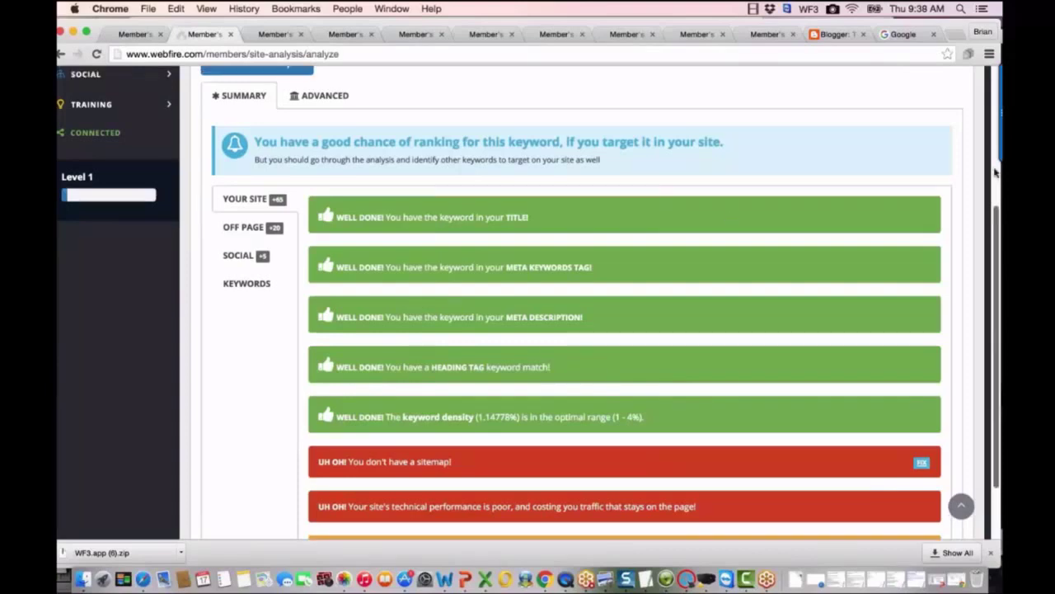
scroll(995, 222, up, 5)
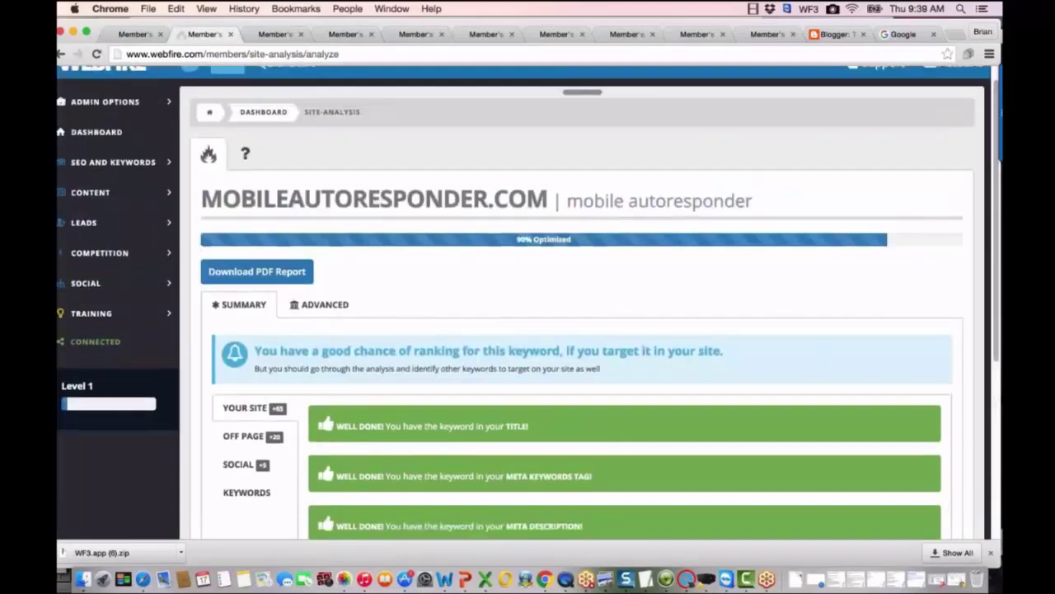
Show the SEO and Keywords tools, and examine the sitemap, technical performance and image alt tag items in the Your Site results.
click(145, 163)
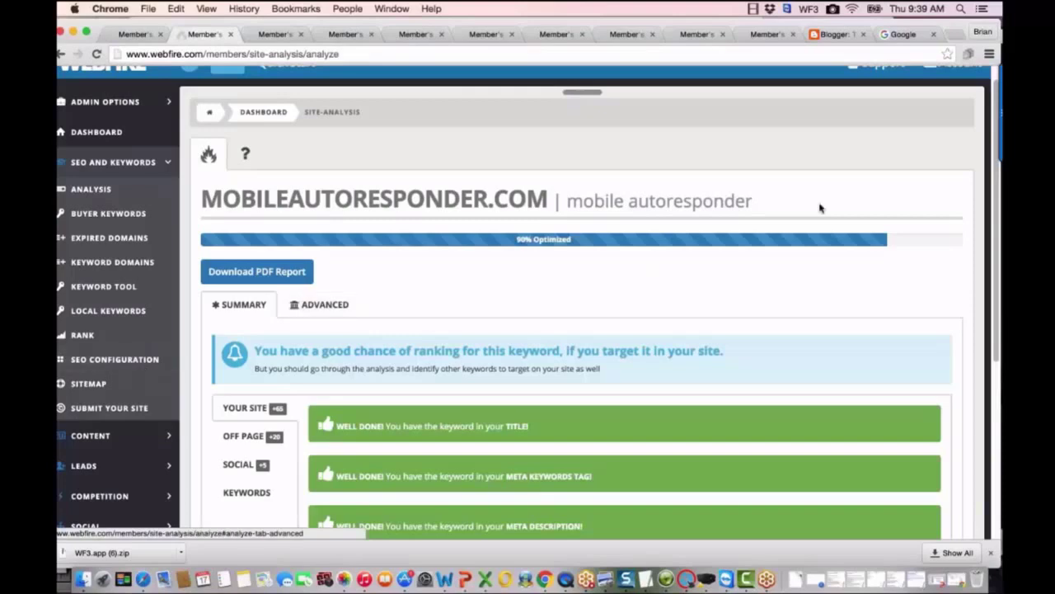
drag(995, 198, 997, 356)
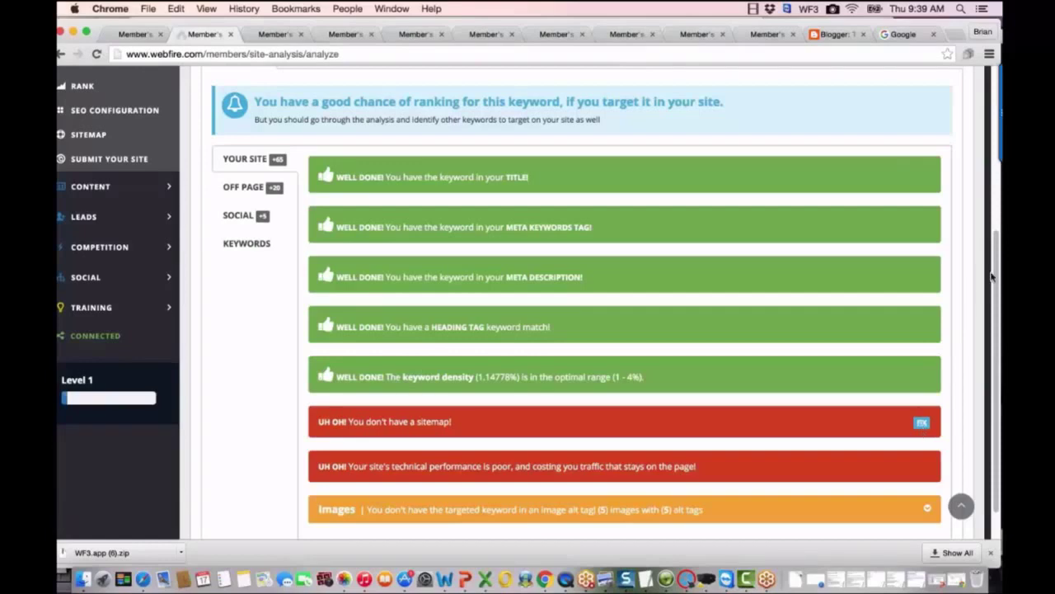
drag(993, 297, 994, 313)
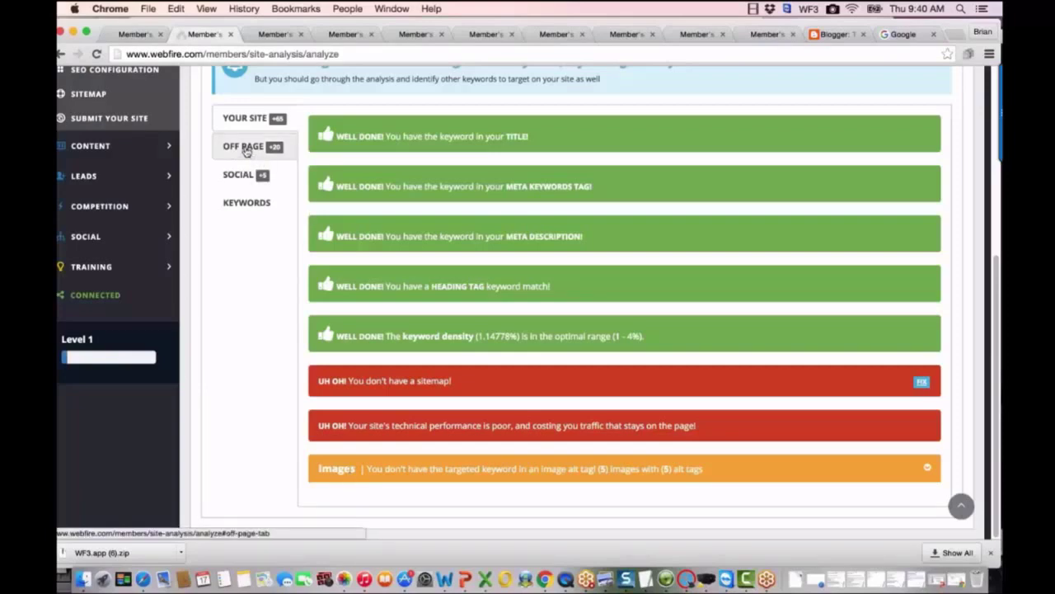
Examine the Off Page results of the site analysis, including backlinks, recommended tools, DMOZ listing and the Alexa Rank chart.
click(272, 151)
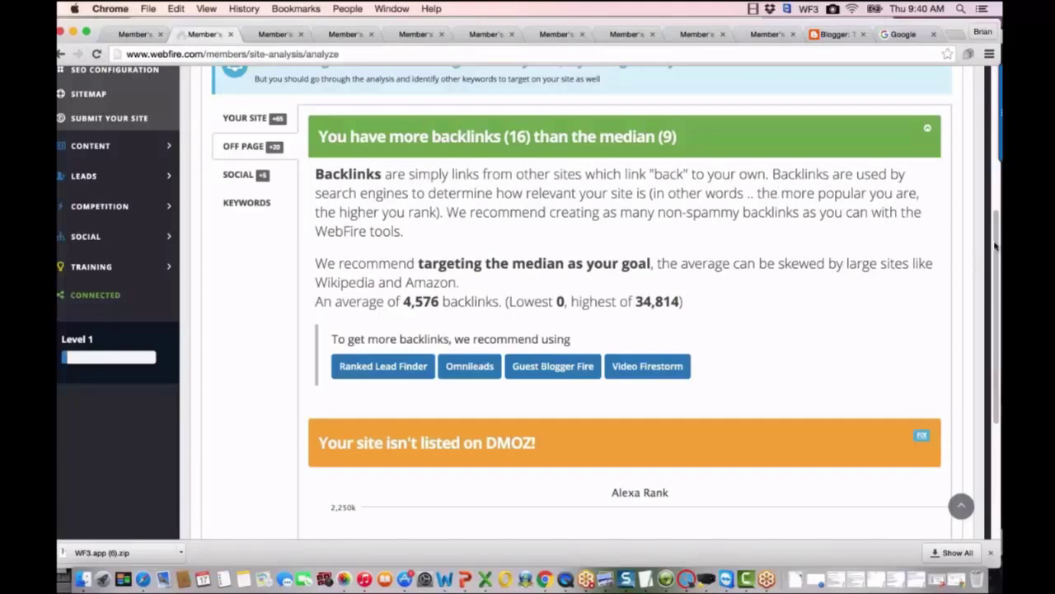
scroll(658, 251, down, 2)
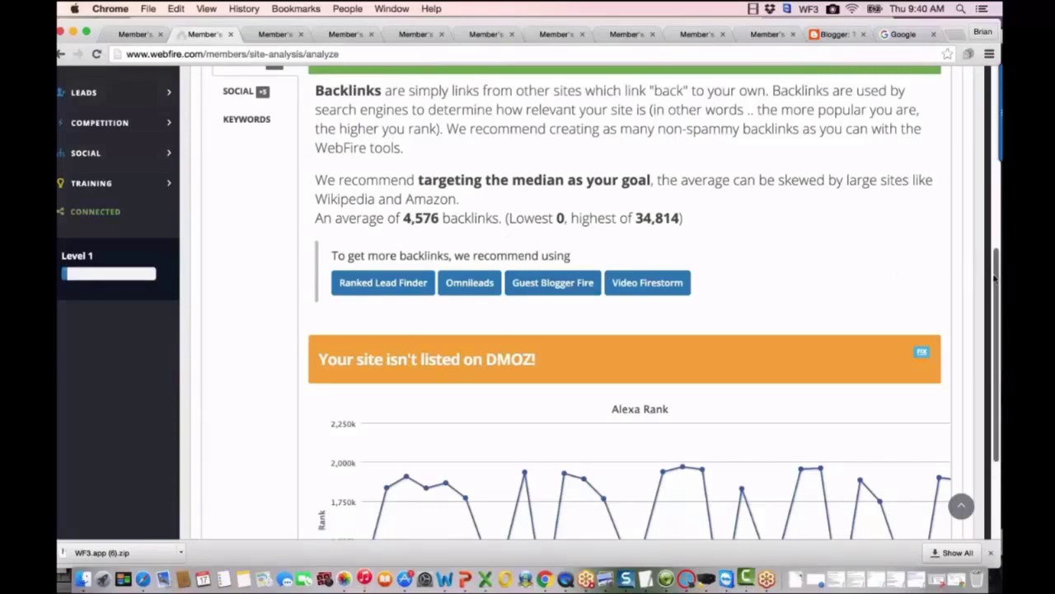
drag(994, 281, 989, 294)
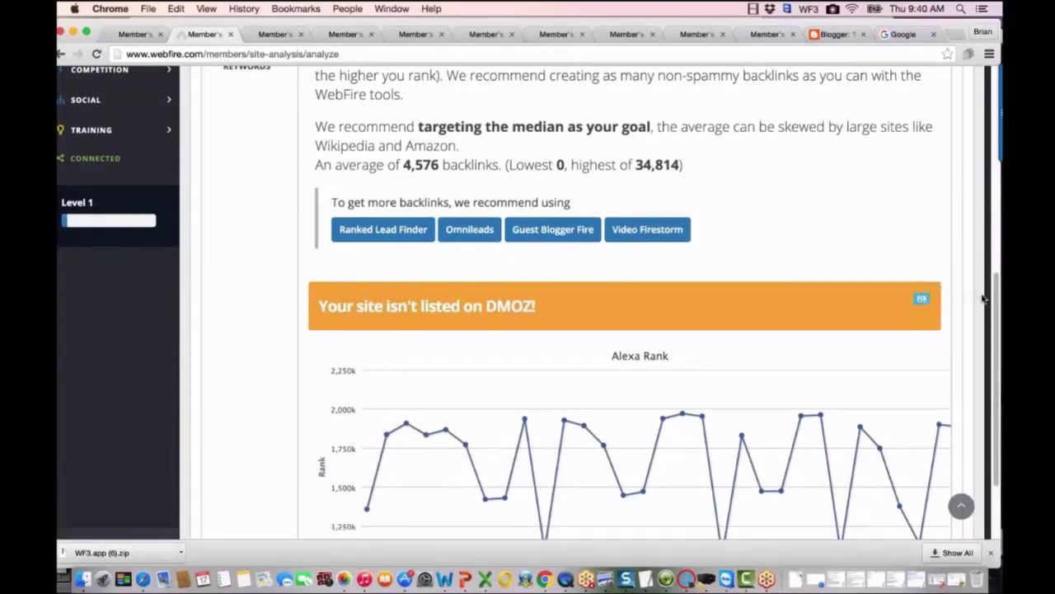
drag(996, 313, 978, 245)
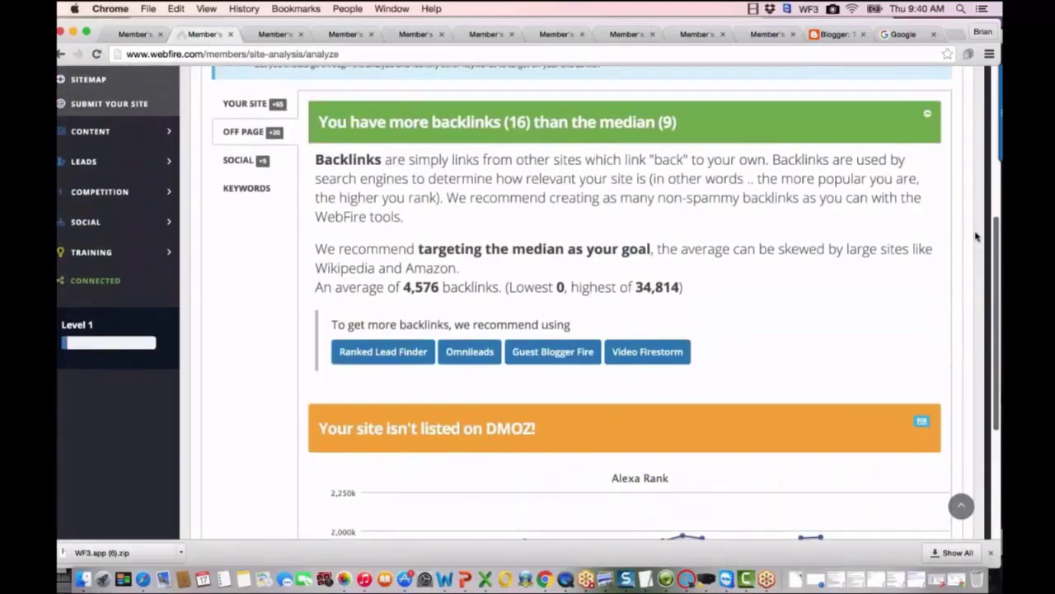
scroll(978, 244, up, 2)
scroll(532, 237, down, 1)
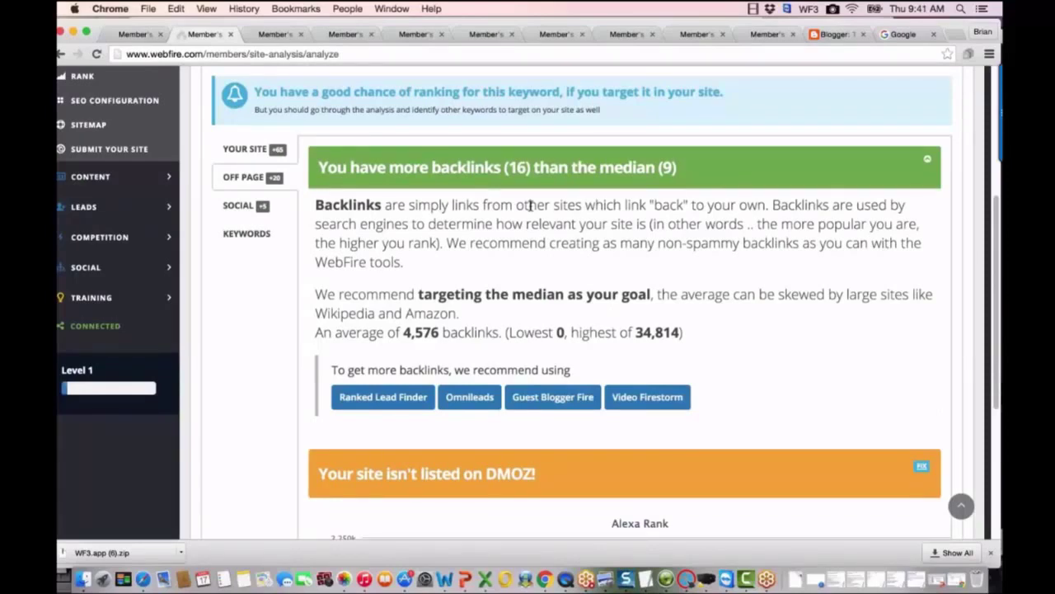
Review the analysis's Social results for Facebook, Twitter and Google Plus, and show the available social tool, Poster Fire.
click(245, 207)
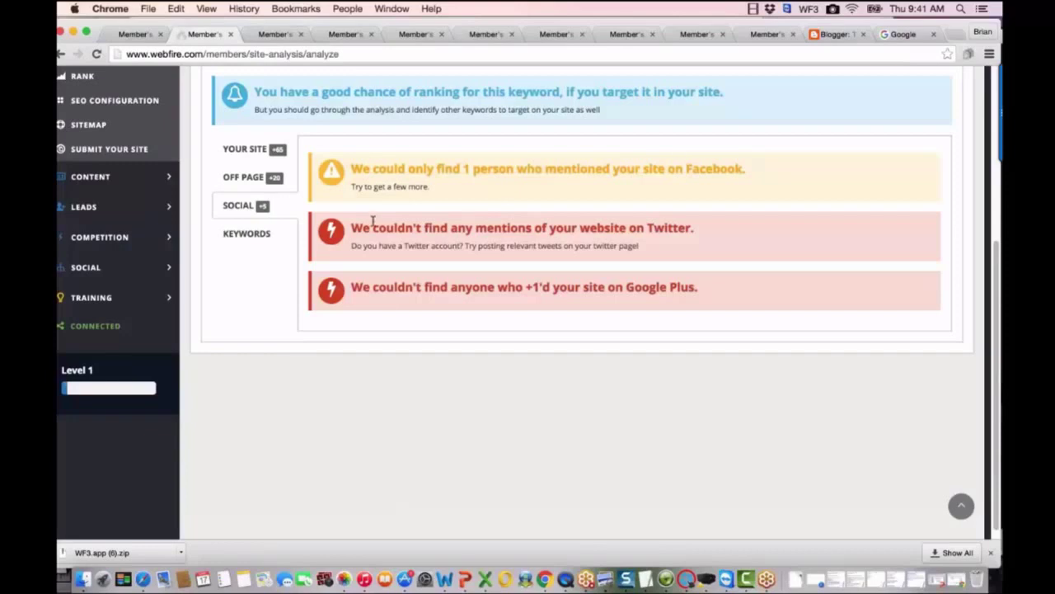
scroll(152, 268, down, 5)
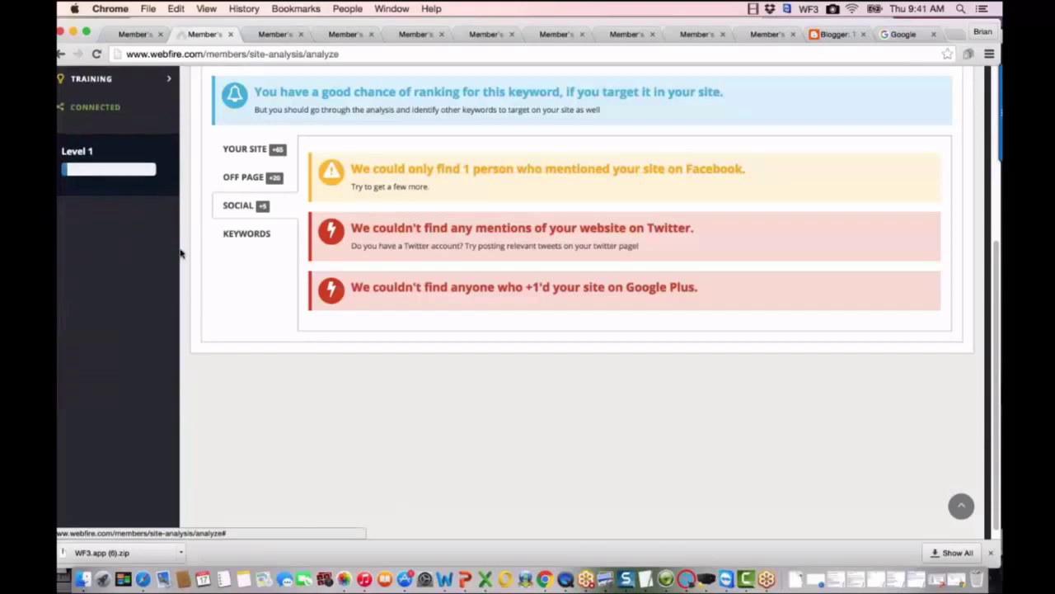
scroll(987, 301, up, 5)
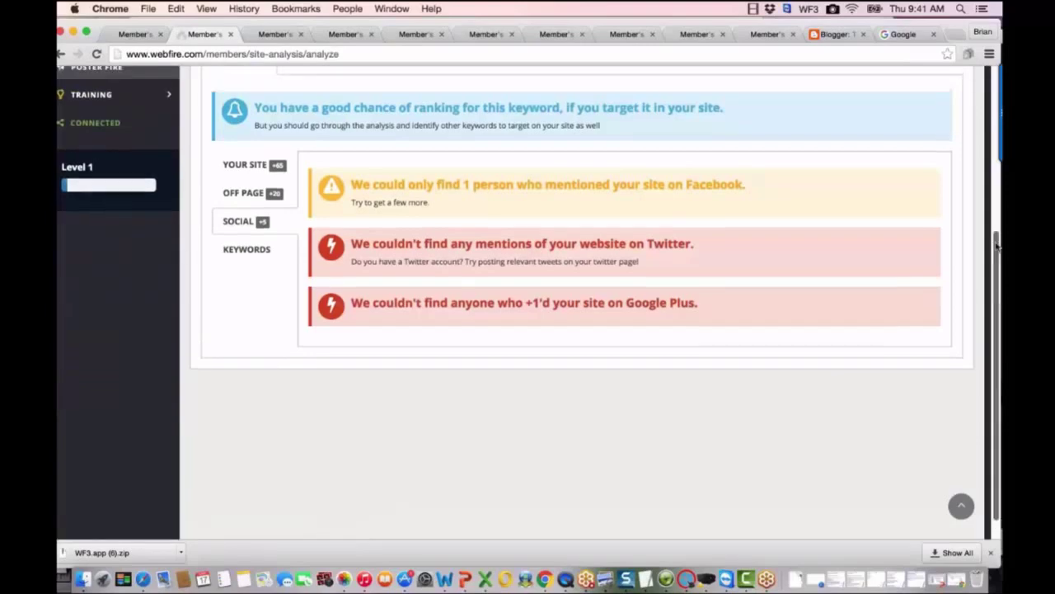
scroll(987, 171, up, 1)
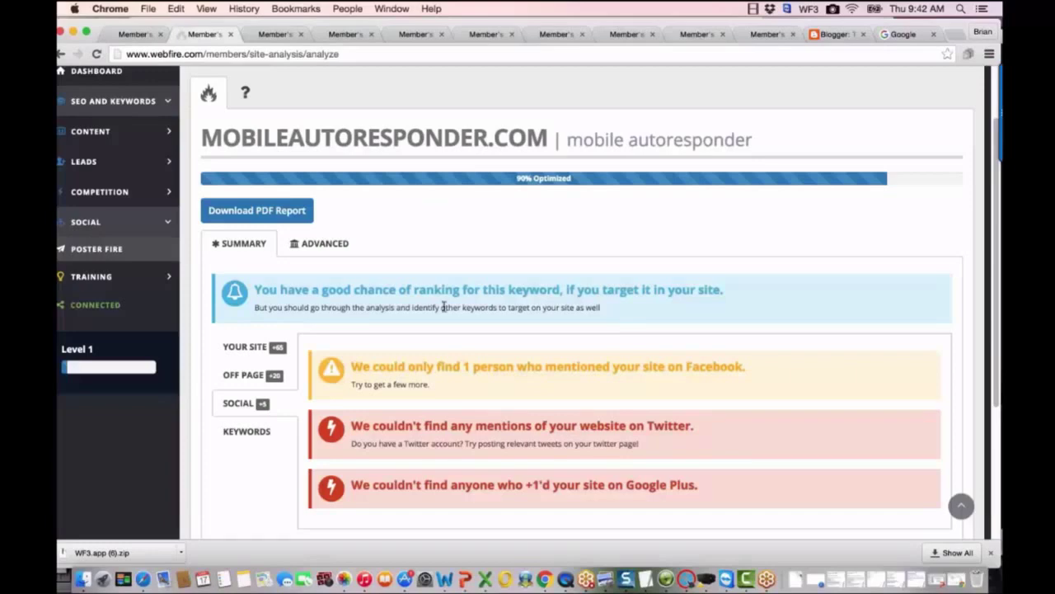
Look through the analysis's related keywords with their exact monthly searches and ad competition.
click(249, 432)
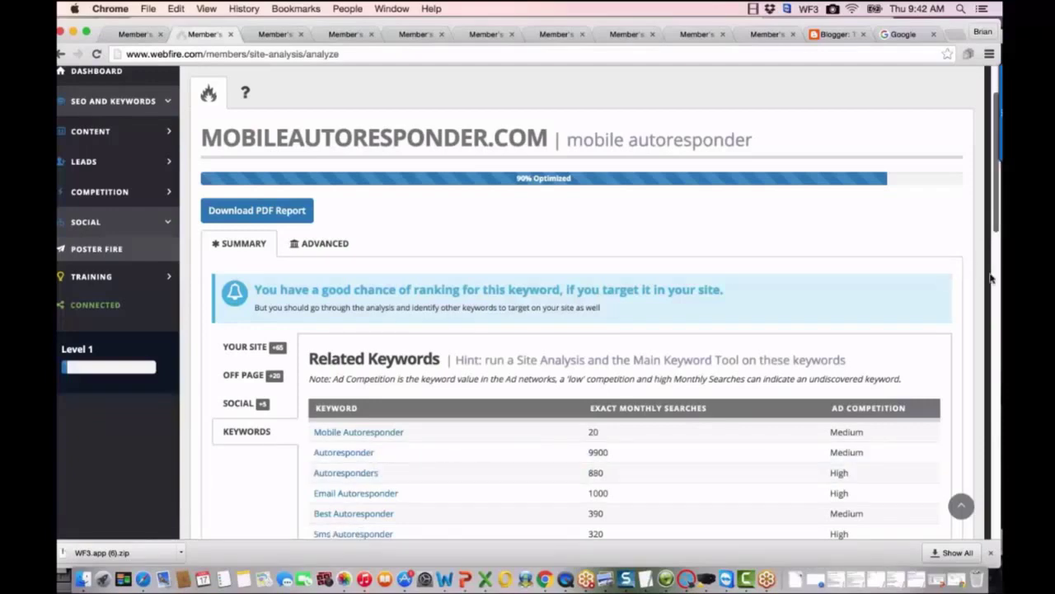
scroll(992, 279, down, 5)
scroll(987, 244, up, 3)
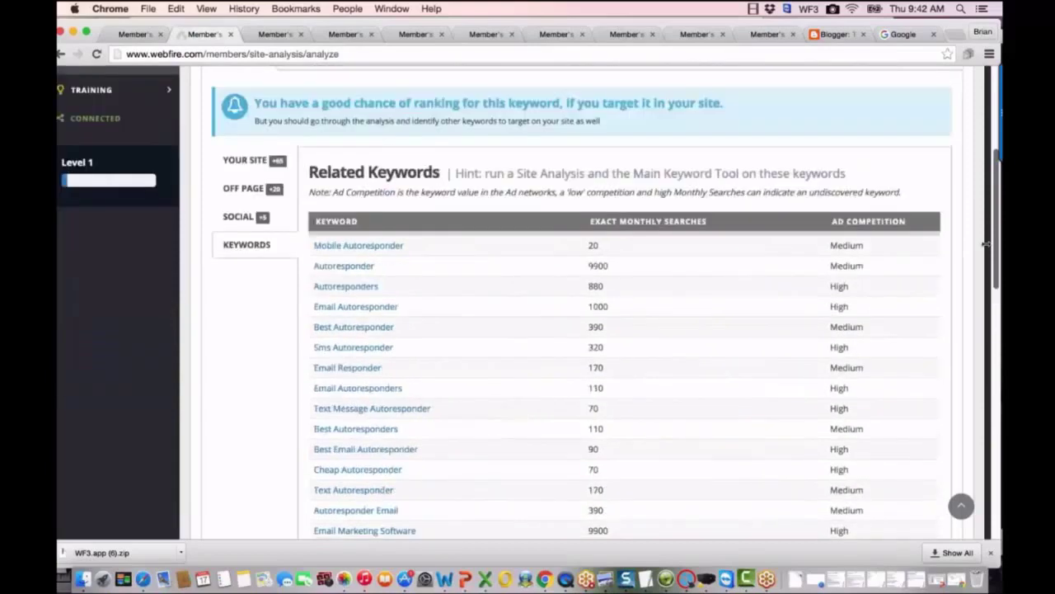
Examine the site analysis's advanced Your Site results, including head tags, viewport tag, keyword density and heading tags.
scroll(986, 244, up, 4)
click(246, 316)
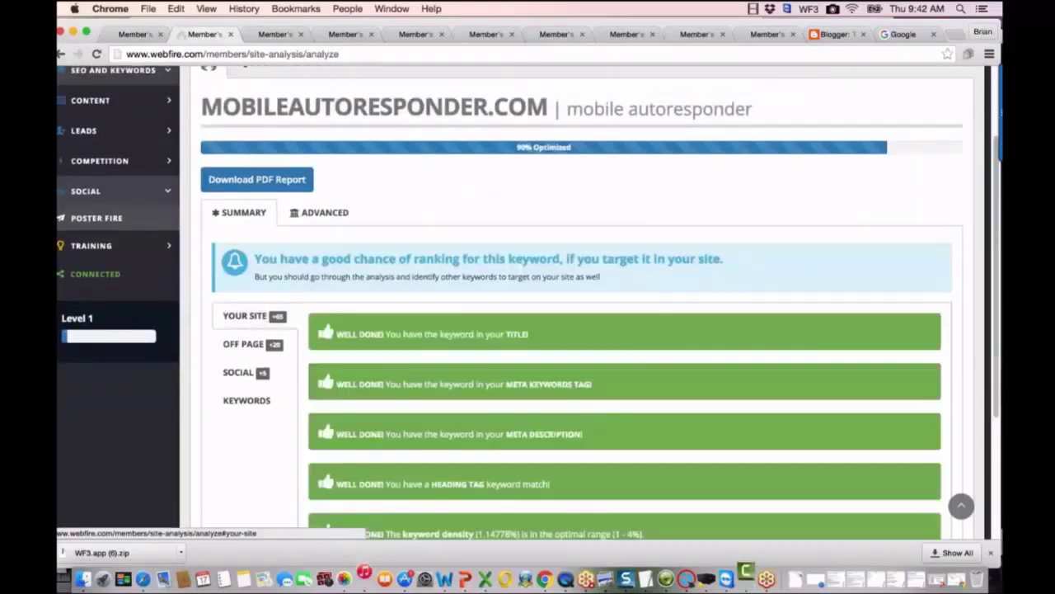
click(321, 216)
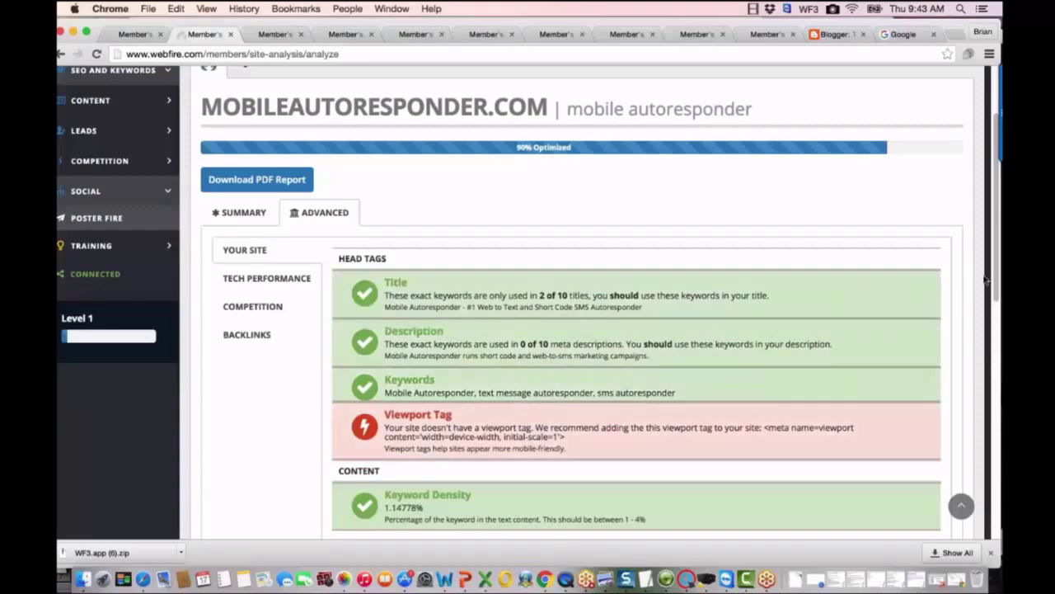
scroll(996, 299, down, 2)
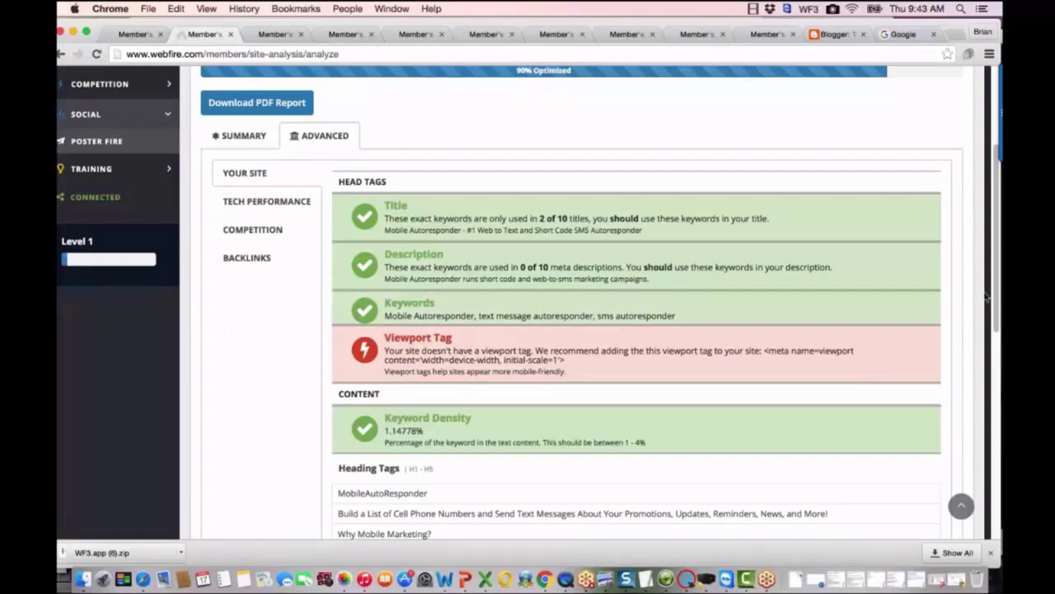
drag(994, 293, 998, 448)
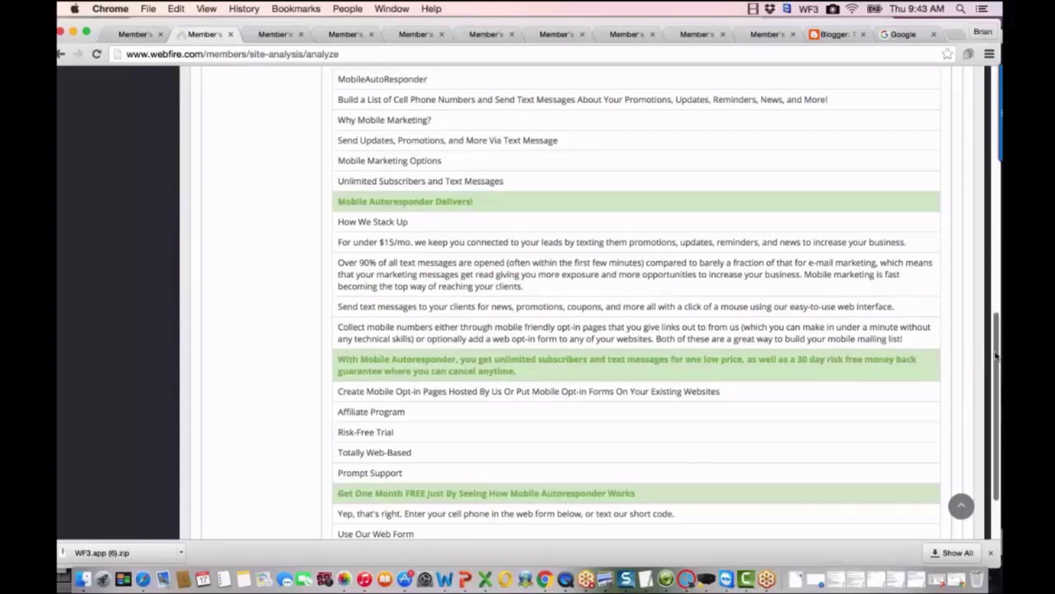
Review the advanced Tech Performance, Competition and Backlinks results for the site, and return to its advanced Your Site results.
drag(996, 355, 985, 175)
click(266, 231)
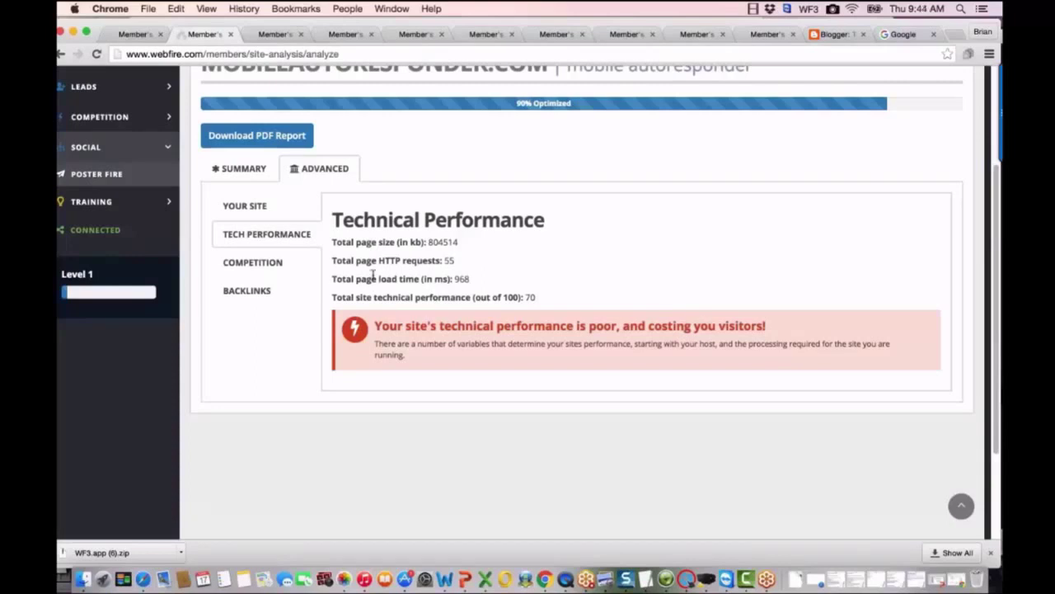
click(262, 264)
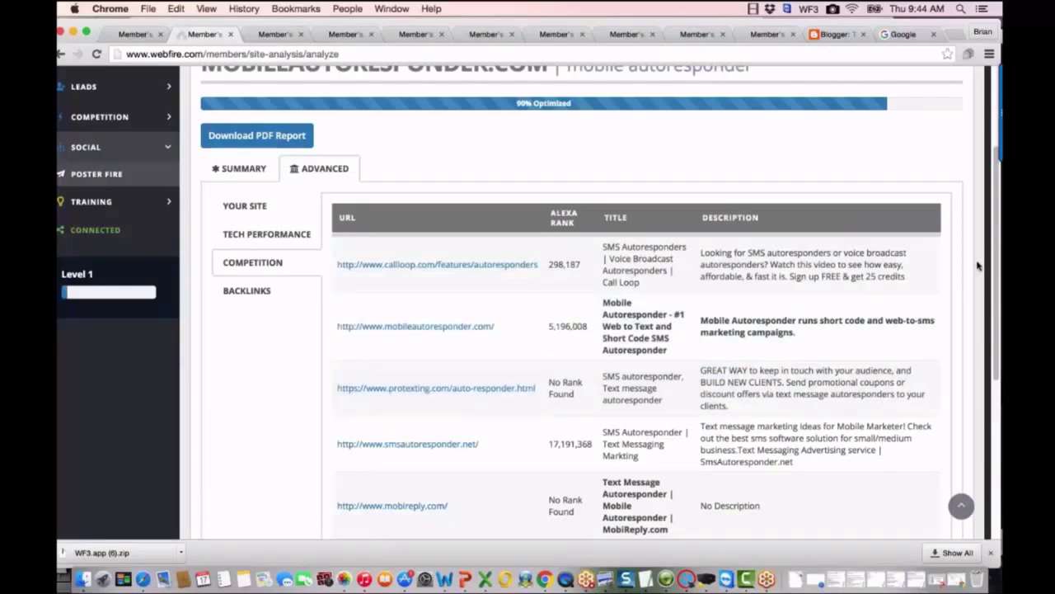
mouse_move(994, 246)
mouse_down()
mouse_move(988, 356)
mouse_move(978, 265)
mouse_move(989, 248)
mouse_up()
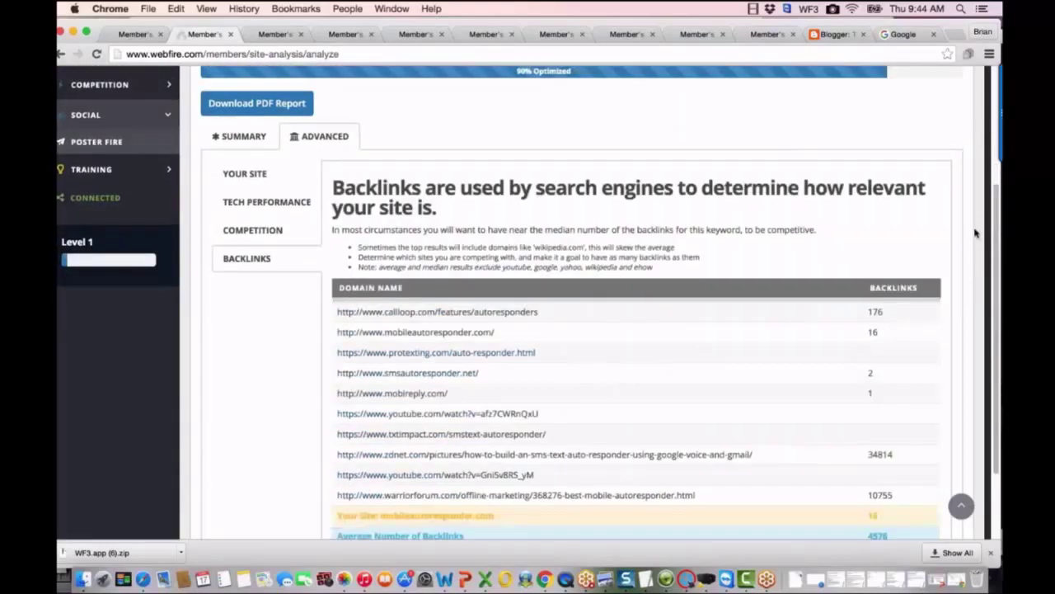
drag(993, 238, 994, 292)
scroll(982, 221, up, 3)
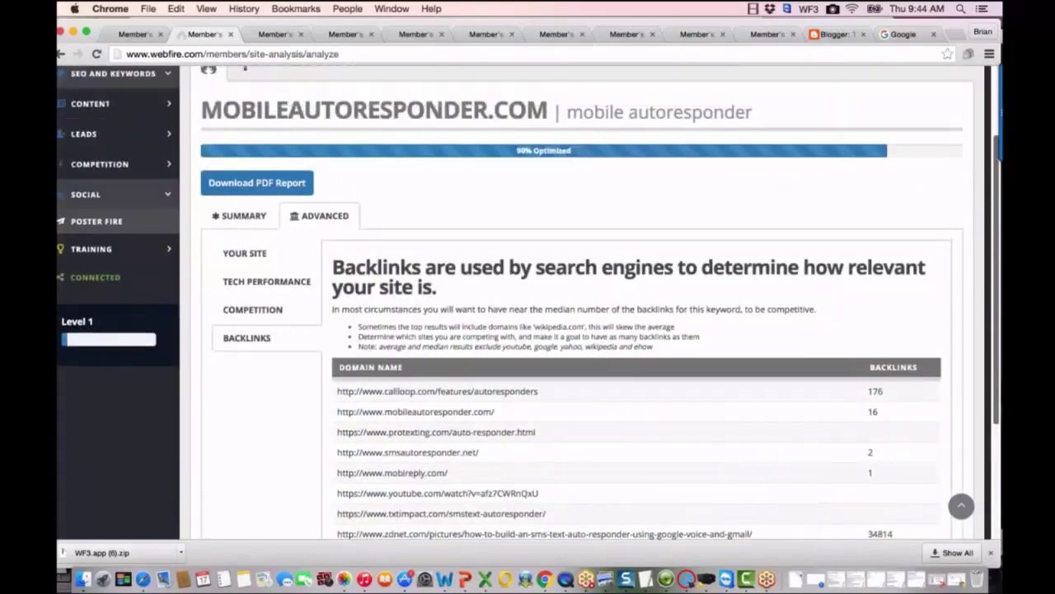
click(245, 253)
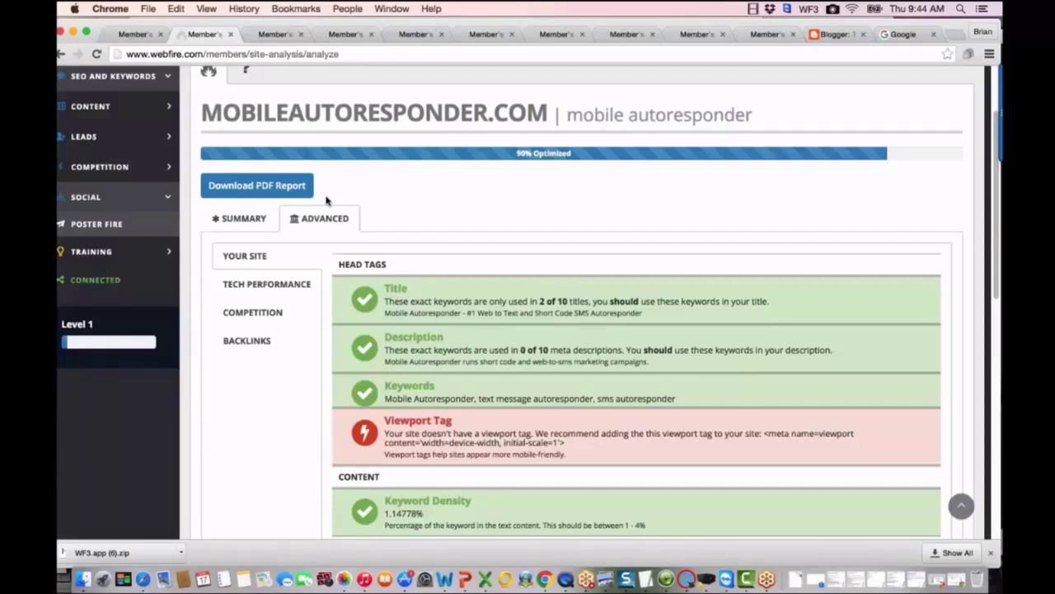
Go back to the WebFire dashboard and show the available Content tools.
click(132, 34)
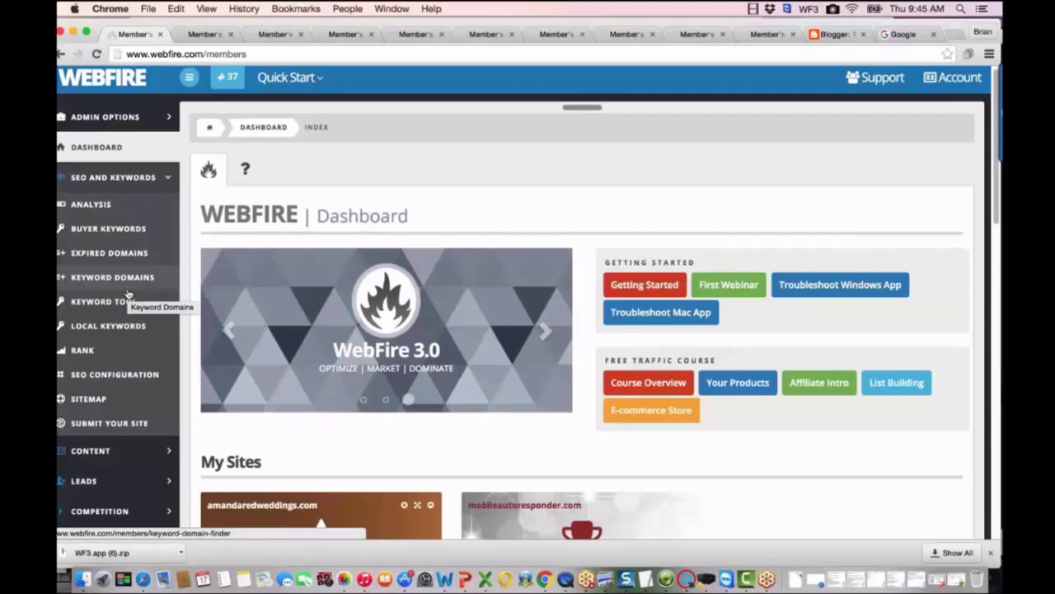
click(99, 450)
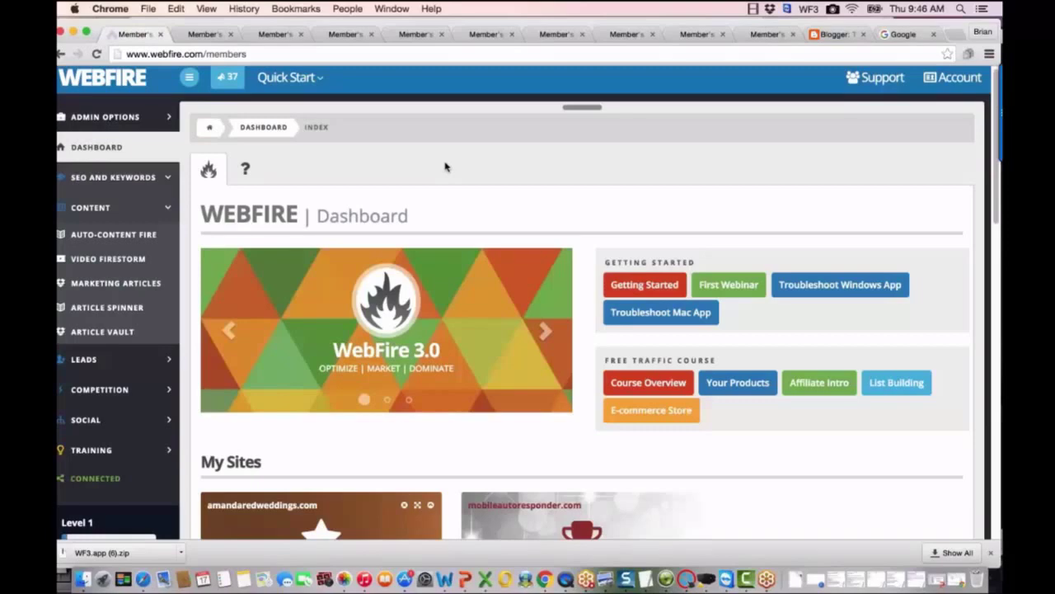
Examine the Guest Blogger Fire search for weight loss, including its category options and the guest post sites listed for contact.
click(486, 36)
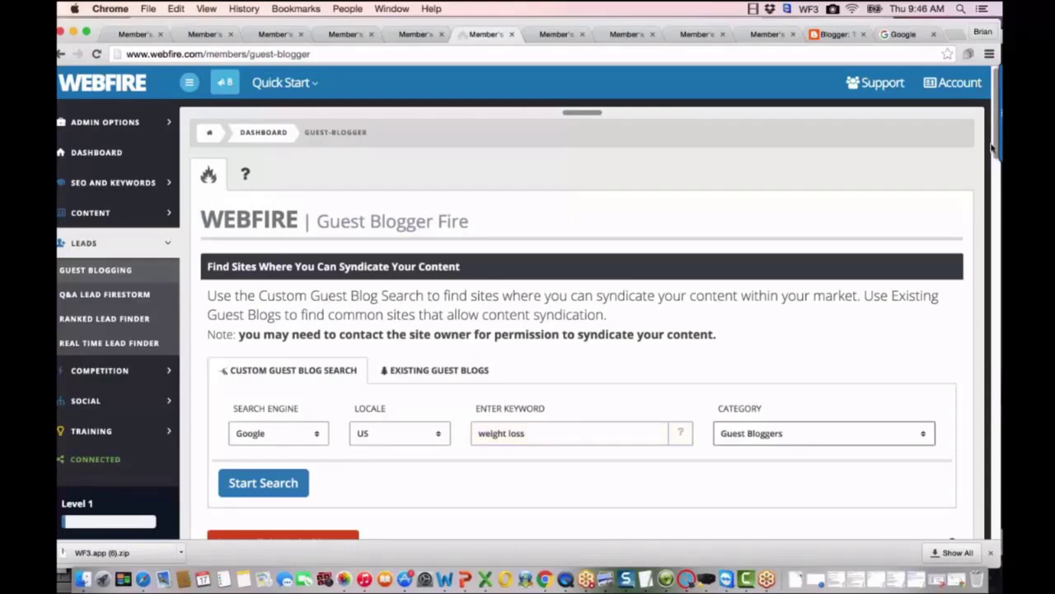
drag(995, 155, 994, 169)
scroll(924, 289, down, 2)
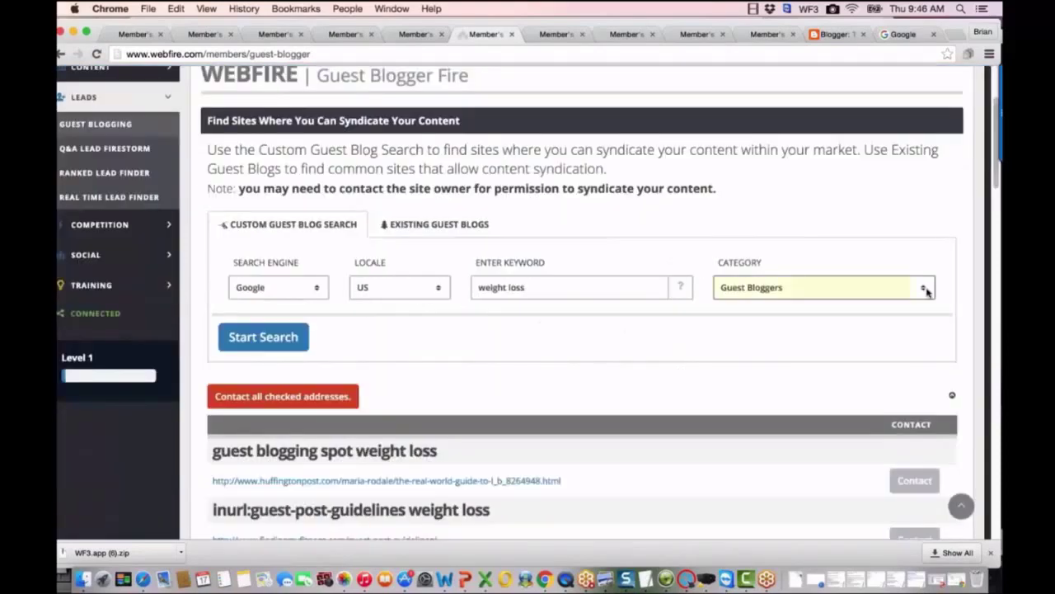
click(925, 288)
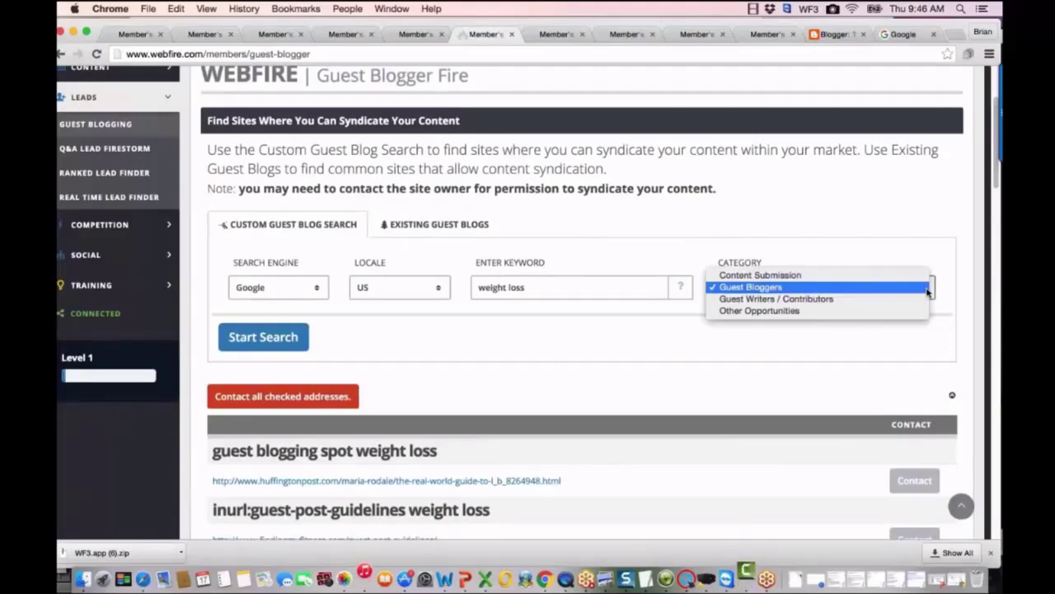
click(911, 218)
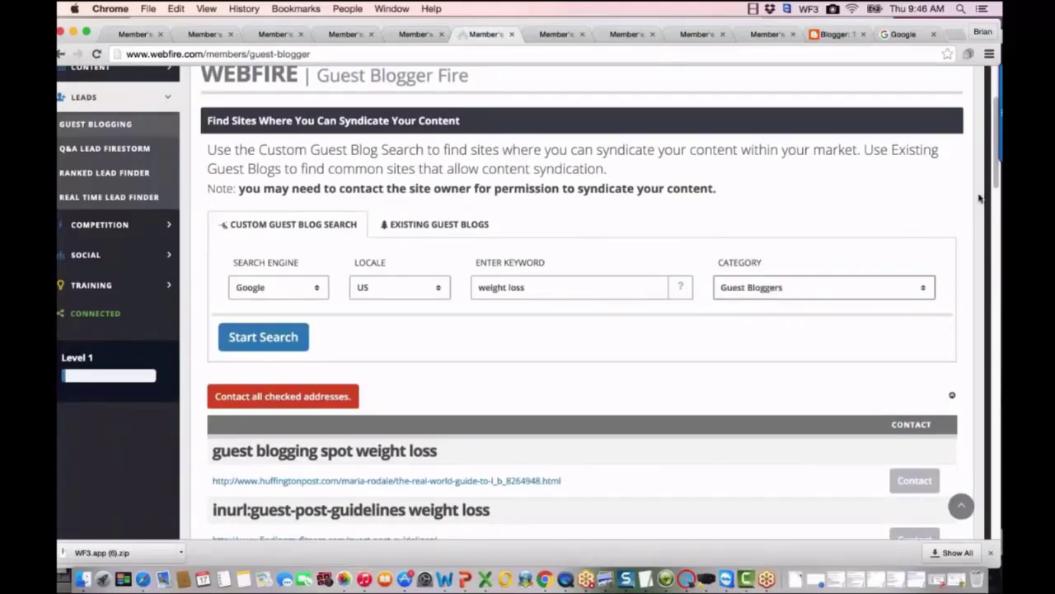
drag(993, 189, 967, 164)
drag(996, 183, 995, 223)
scroll(923, 245, down, 3)
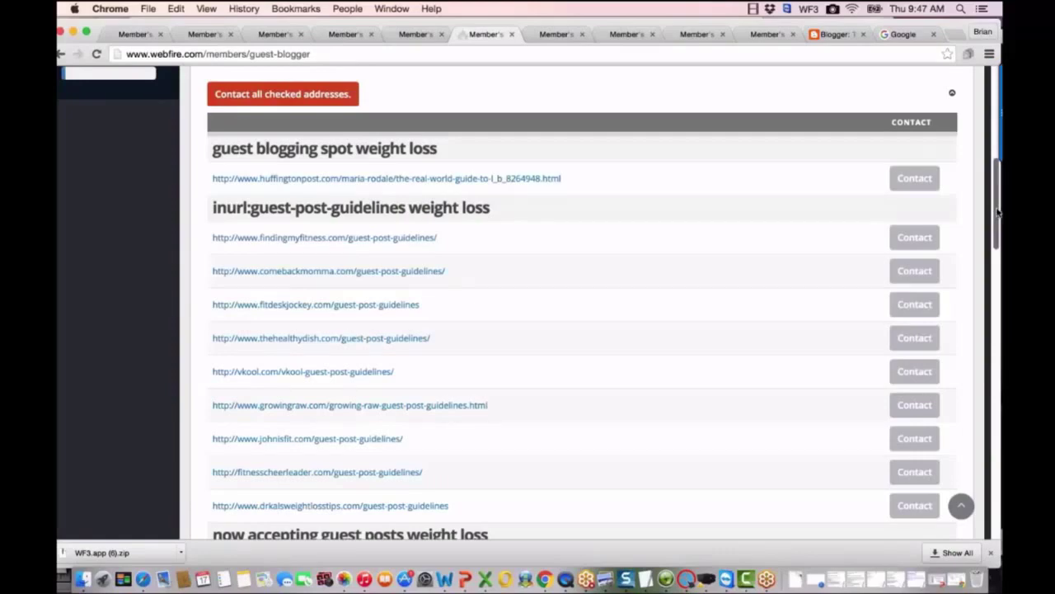
drag(997, 212, 988, 137)
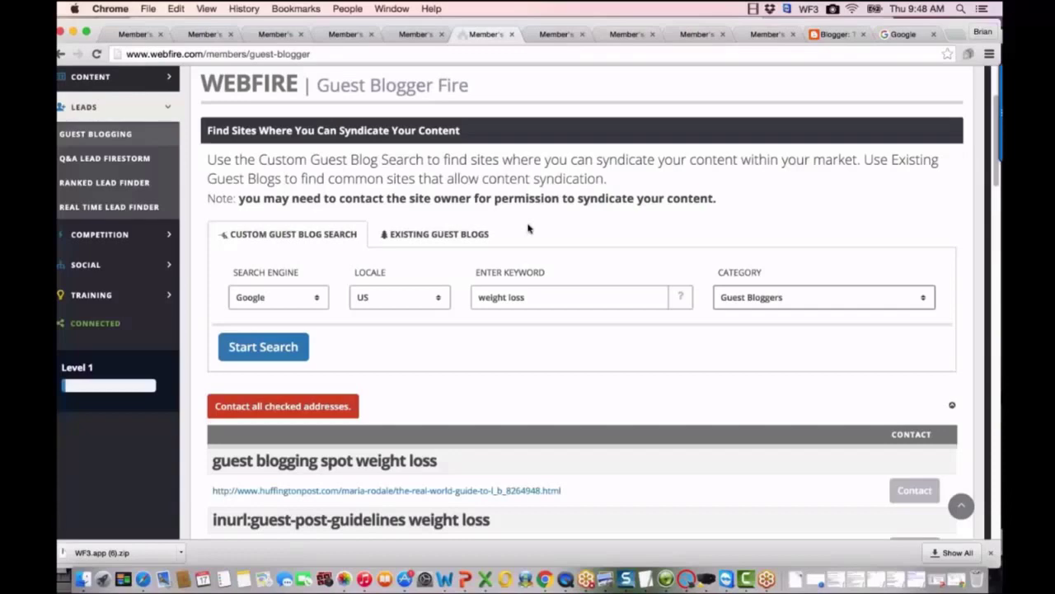
Start a new video in Video Firestorm and move the slide's text position box to the right and slightly down.
click(129, 37)
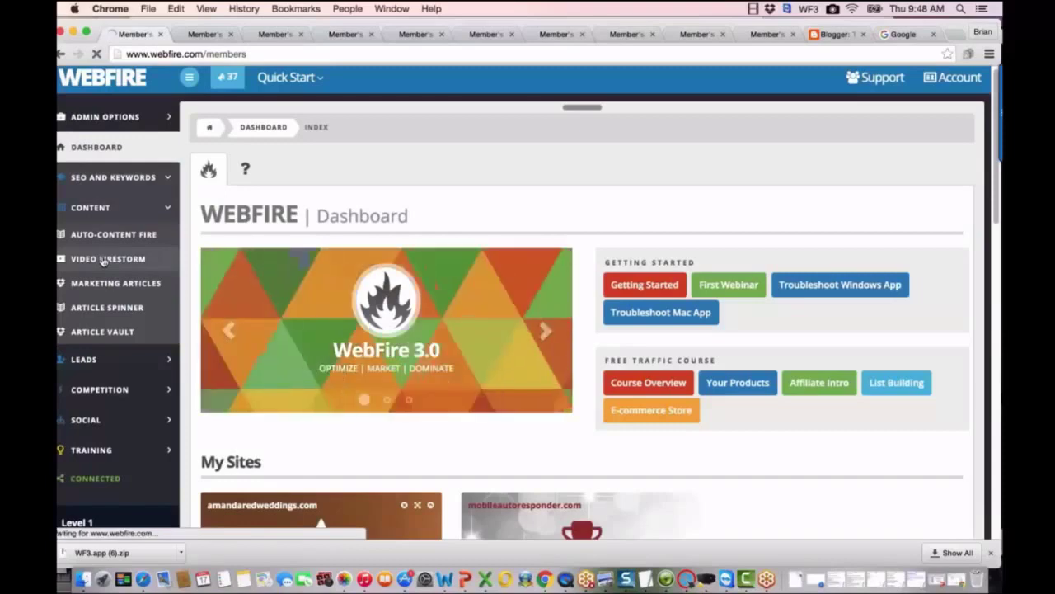
click(104, 261)
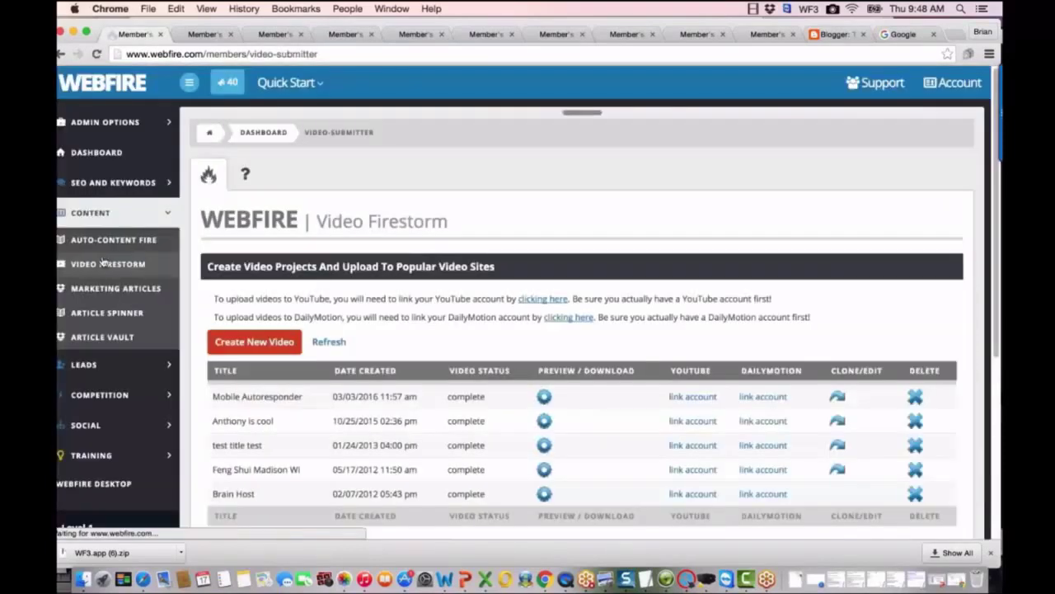
click(274, 347)
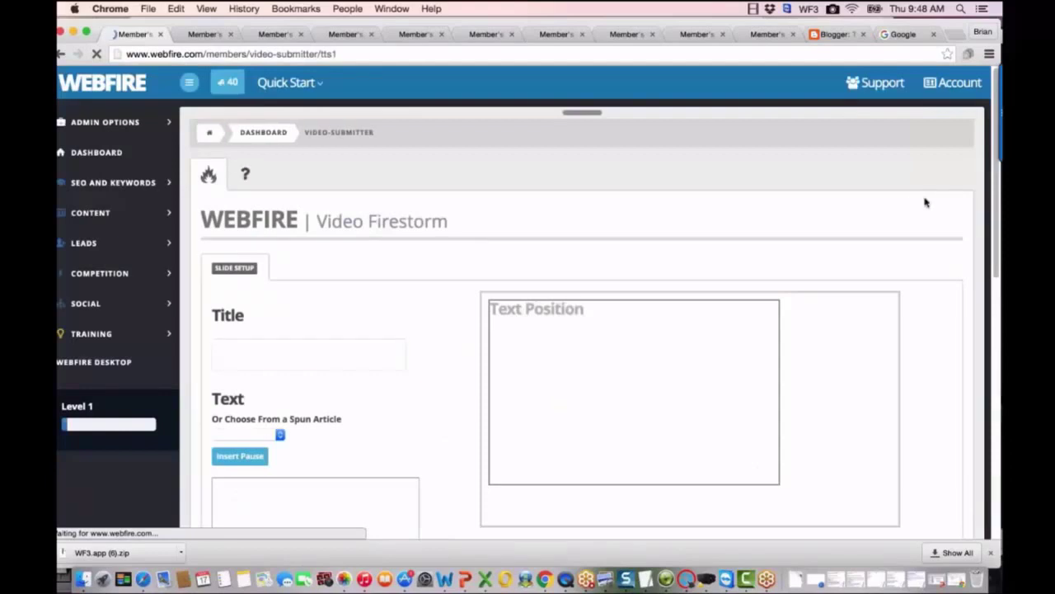
scroll(993, 250, down, 3)
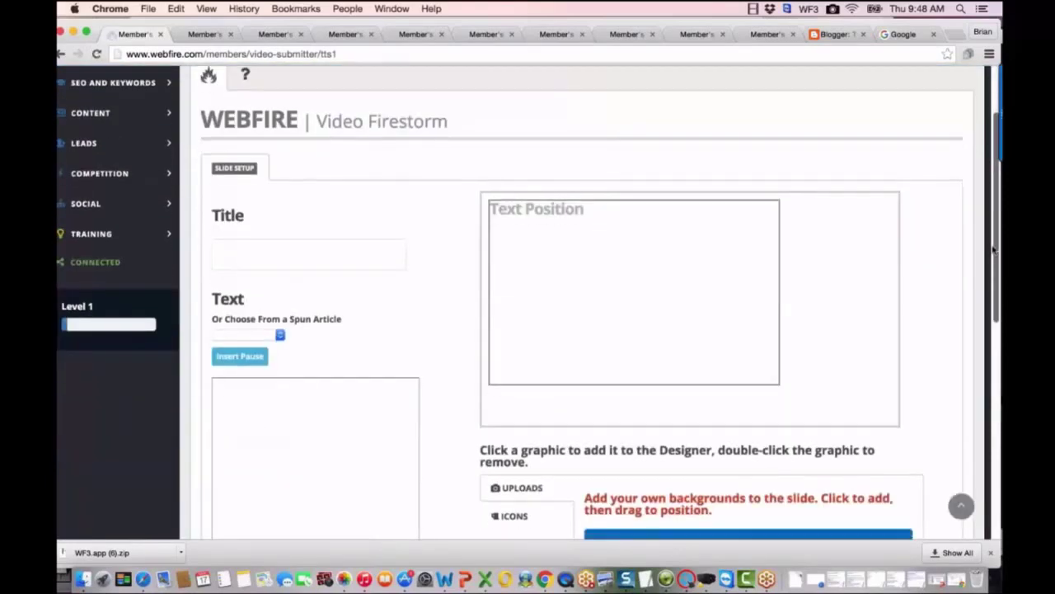
scroll(993, 250, down, 1)
drag(683, 243, 751, 255)
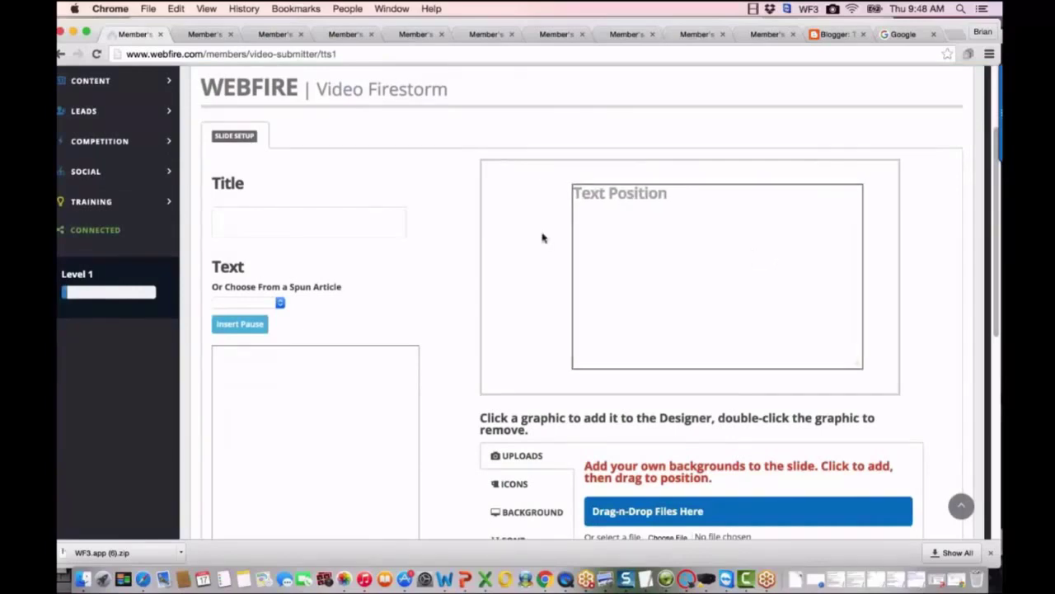
Give the new video the title "This is a test title".
click(272, 222)
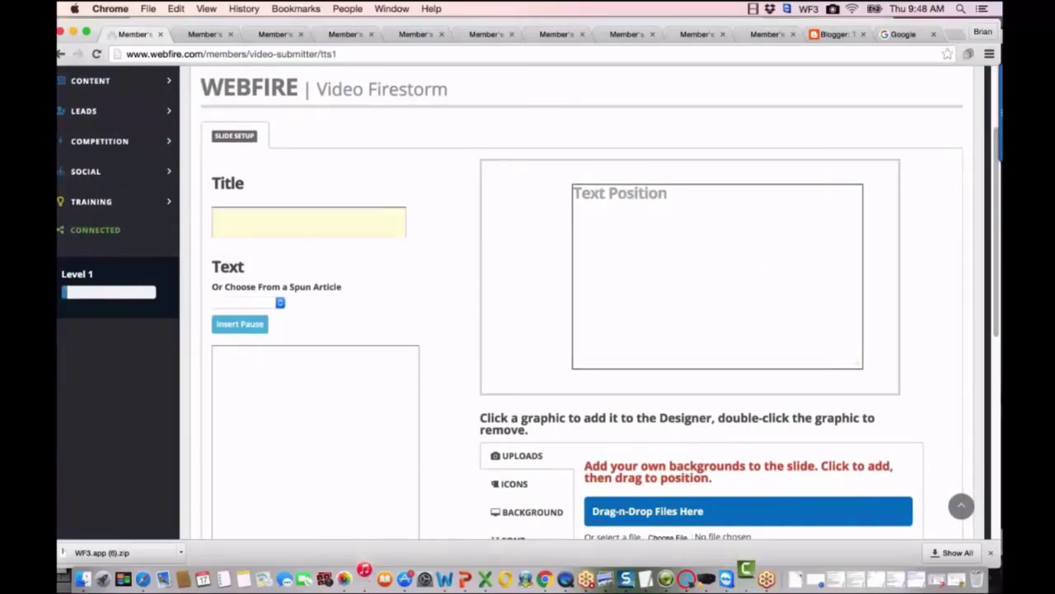
text(This is a)
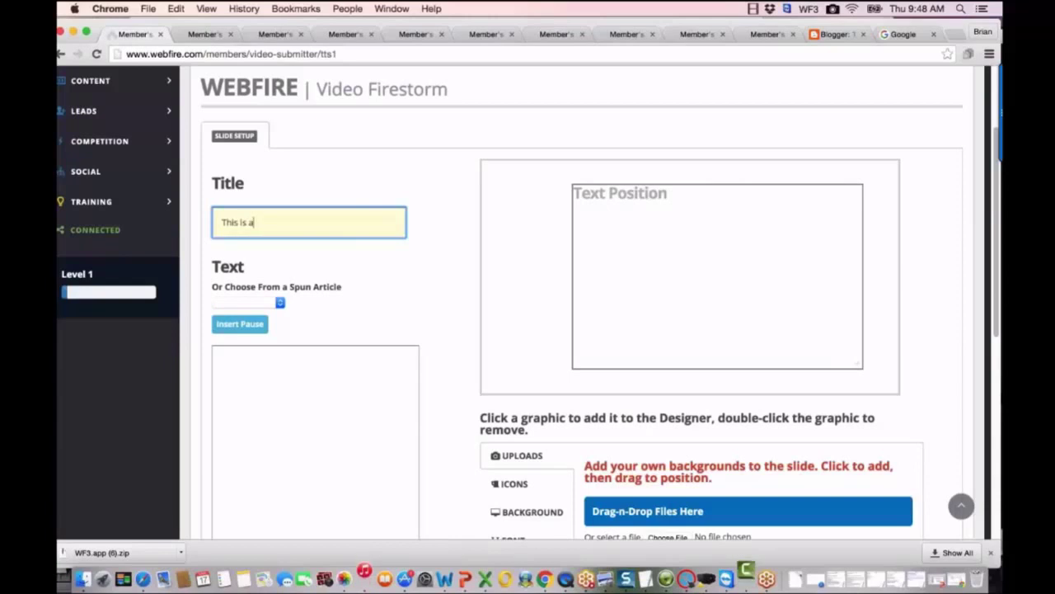
text( test title)
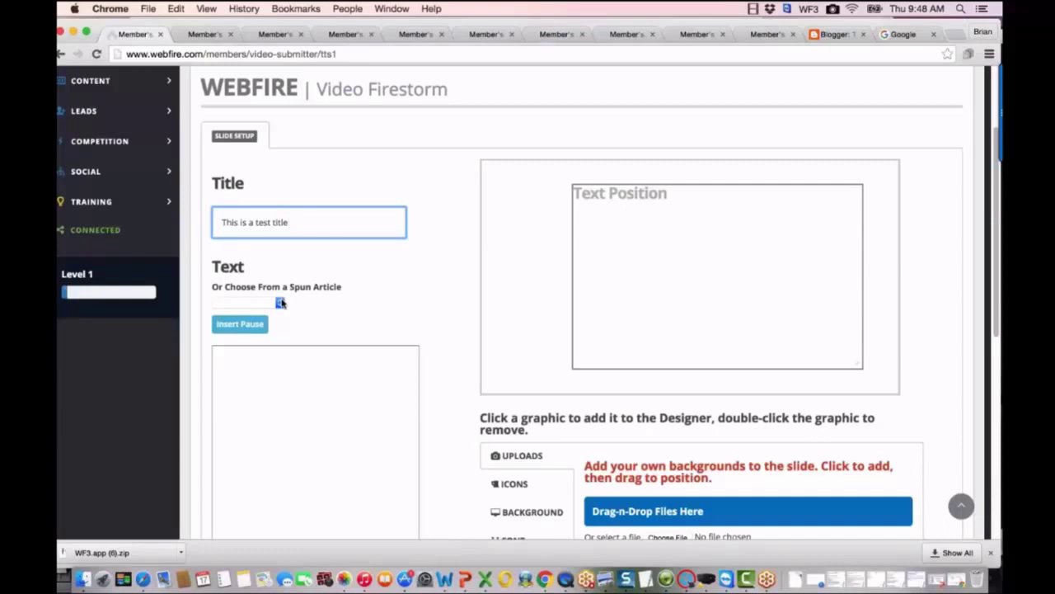
Enter the video text on three lines: "This is just a test. Look at me!", "How awesome is this!" and "Check me out!".
click(239, 375)
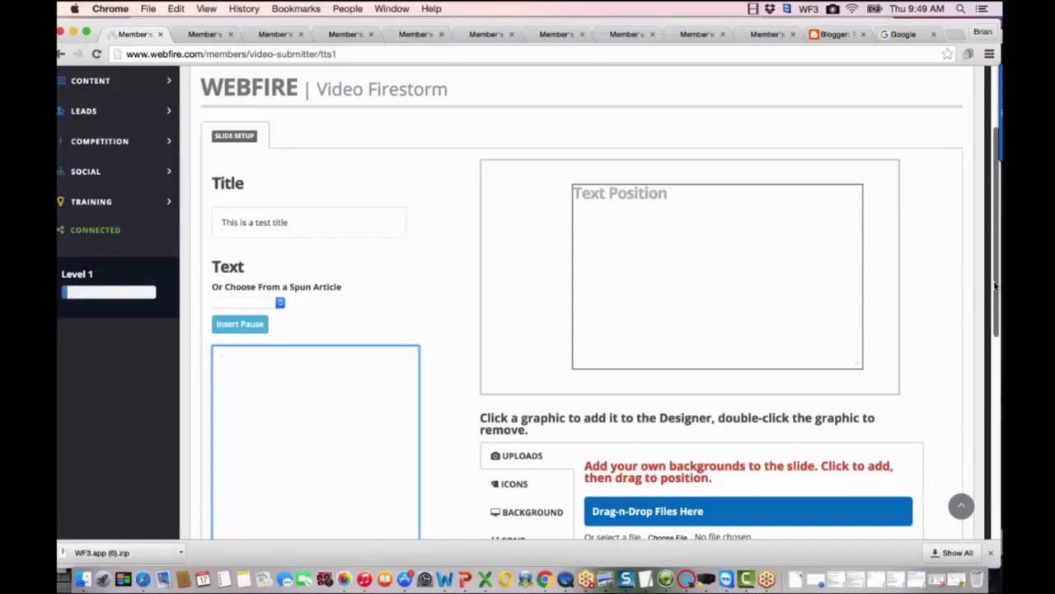
scroll(995, 303, down, 2)
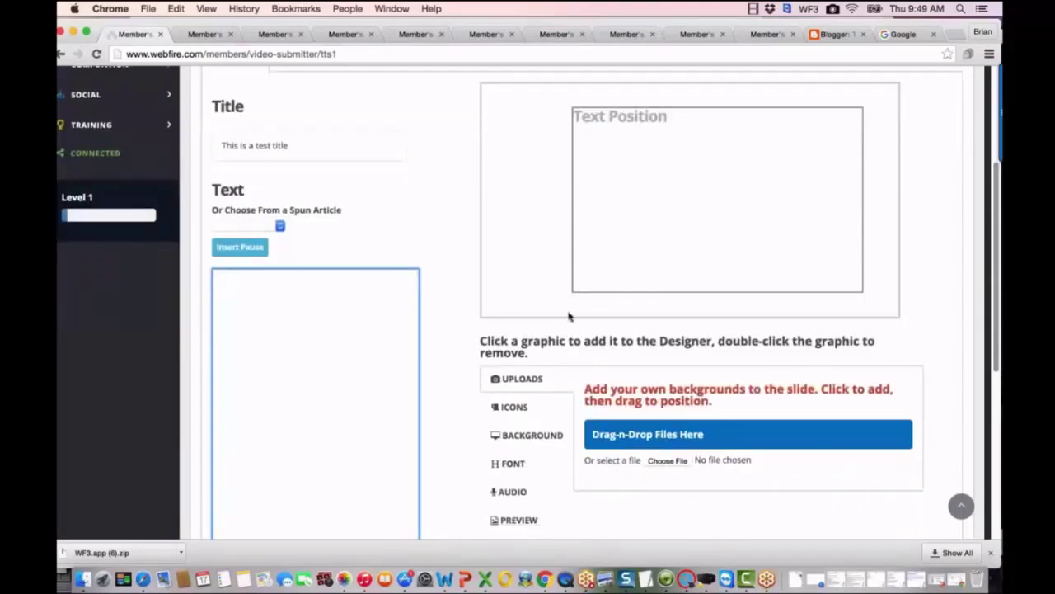
text(This)
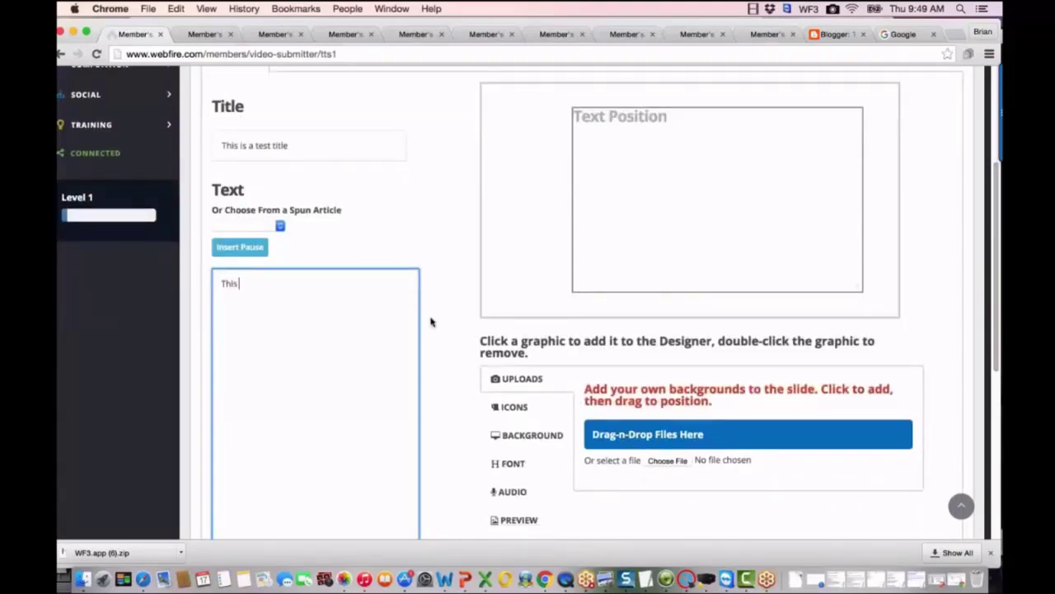
text( is just a test.  Look at me!)
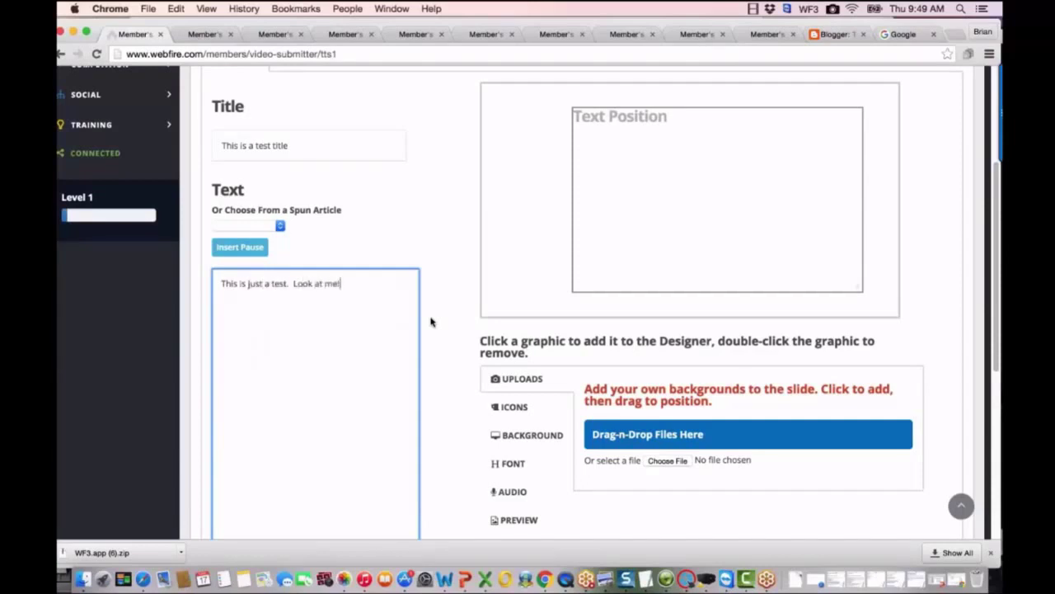
key(Return)
text(How awesome is this! Check me out)
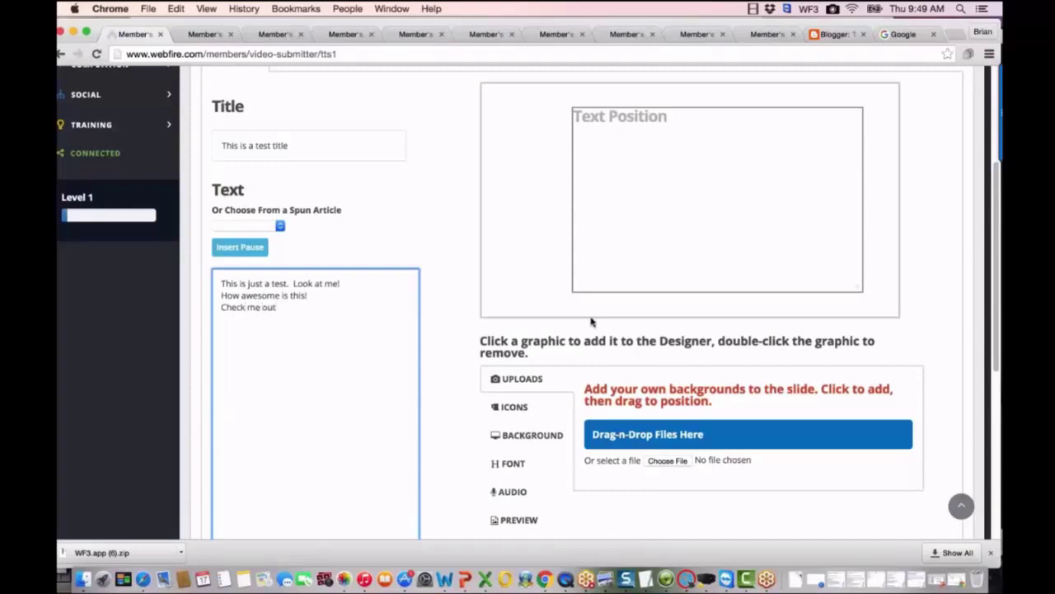
text(!)
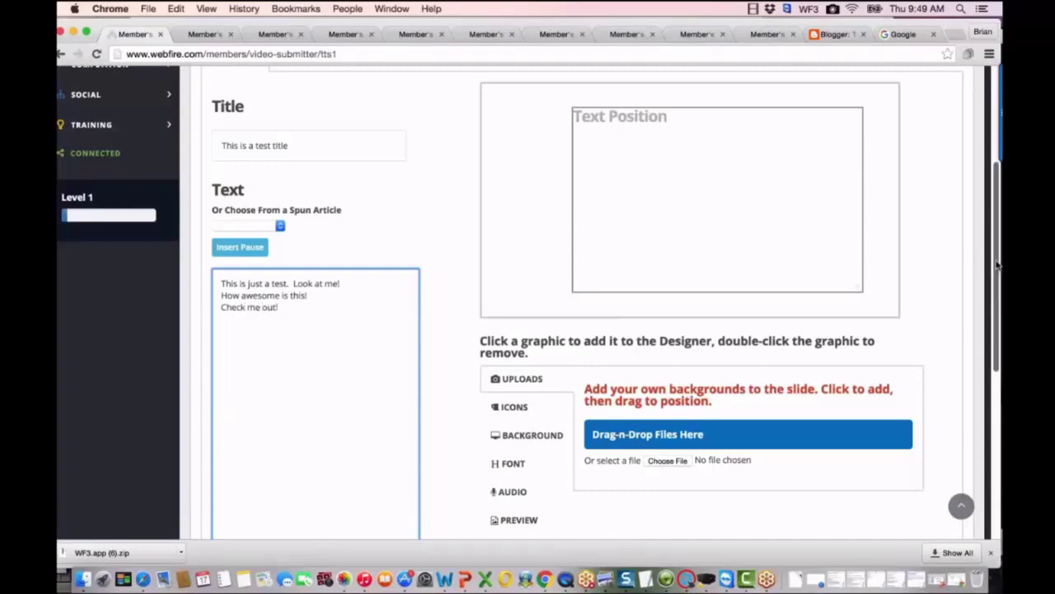
Show the graphic icons available for the video slide and look through the collection.
drag(998, 264, 1000, 340)
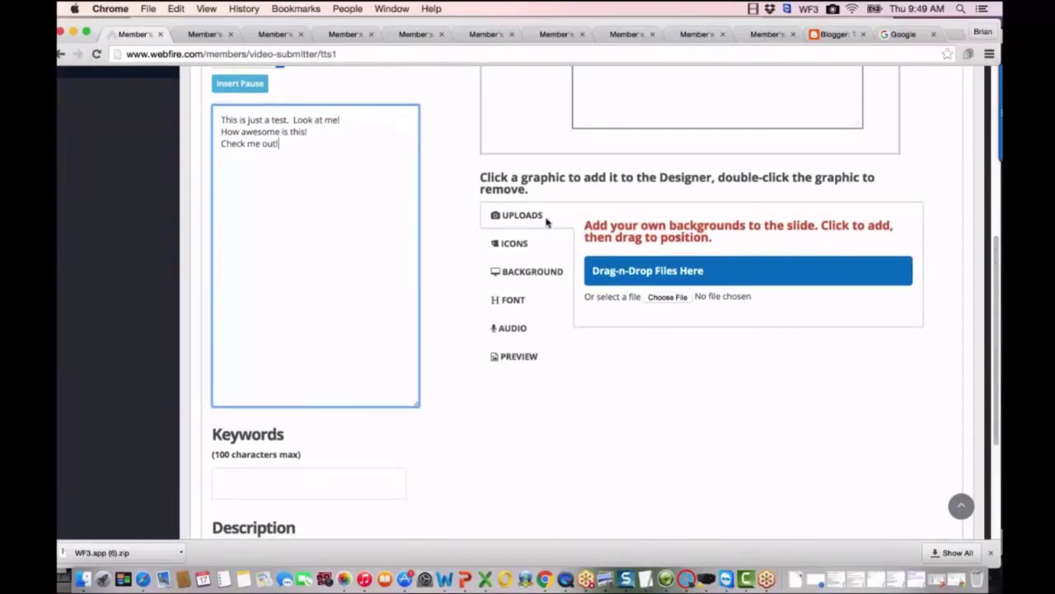
click(530, 246)
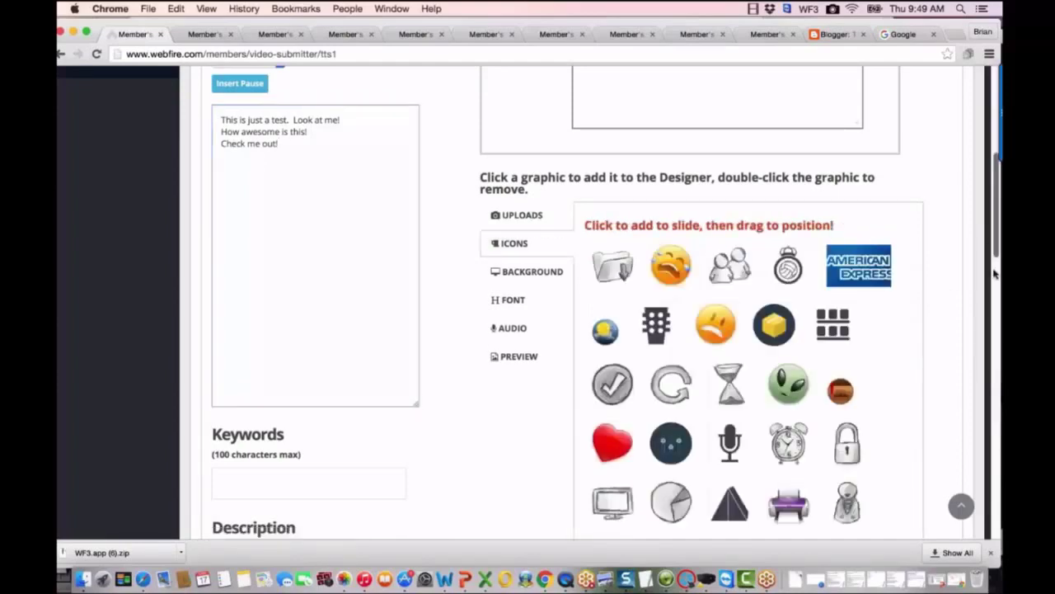
scroll(996, 275, down, 10)
scroll(989, 241, up, 9)
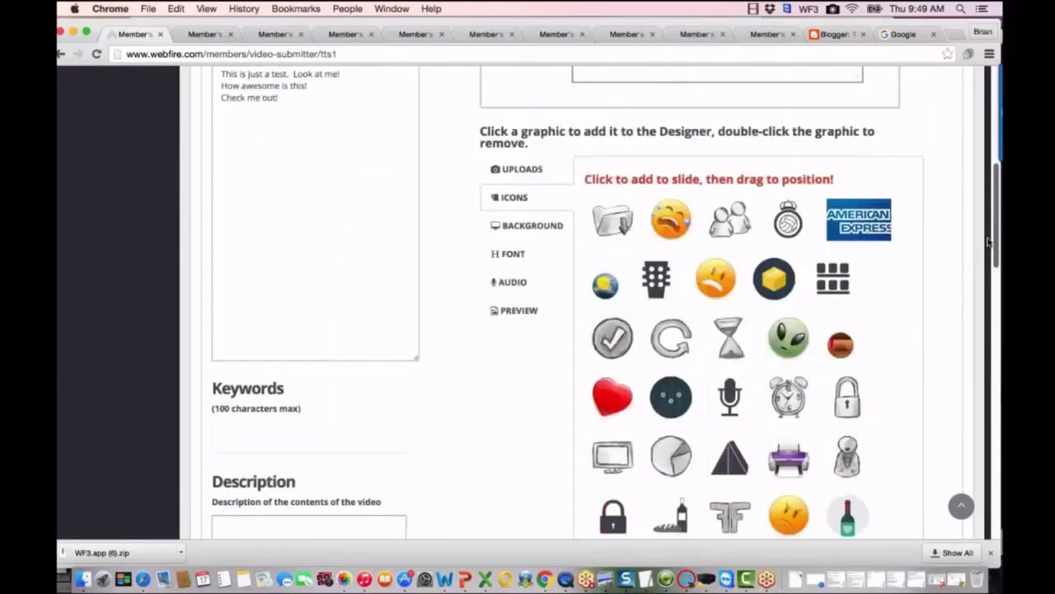
scroll(990, 240, up, 2)
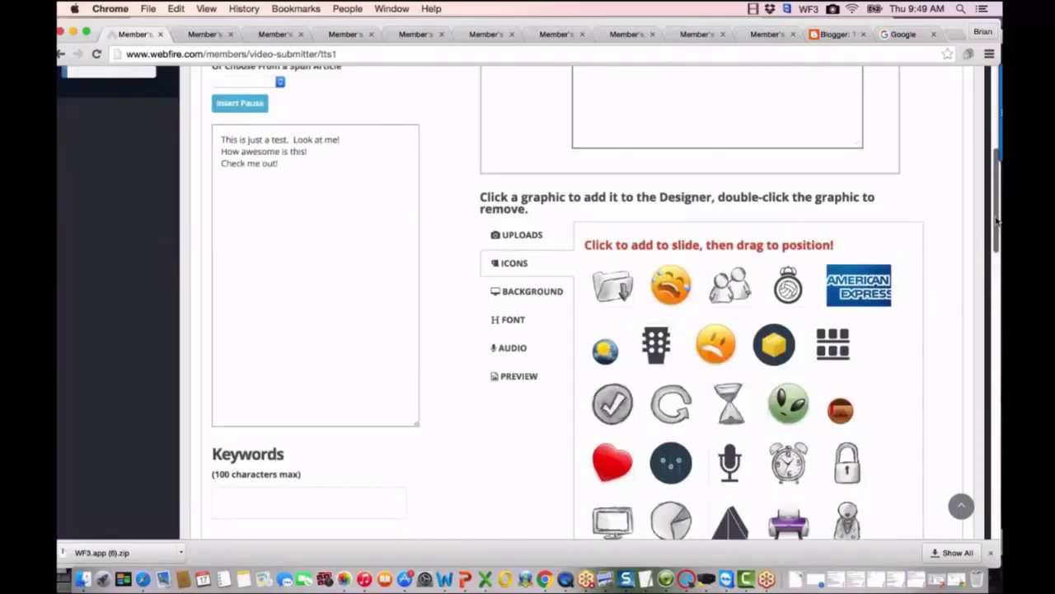
Place the check-mark icon beside the text position box, and add the crying emoji icon to the slide directly below it.
scroll(995, 221, up, 5)
drag(512, 162, 532, 208)
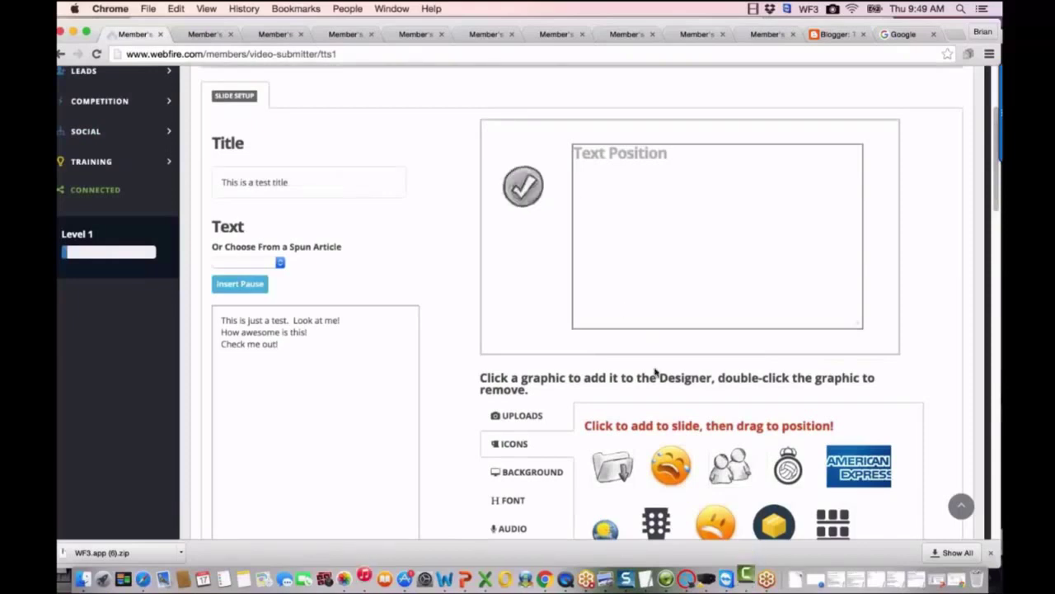
click(663, 468)
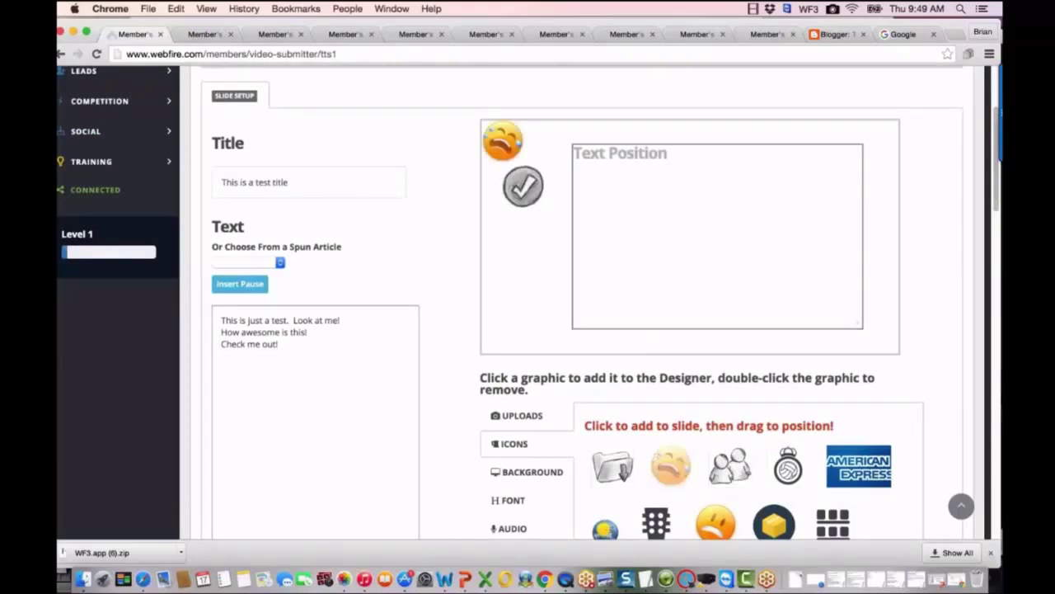
drag(509, 151, 527, 281)
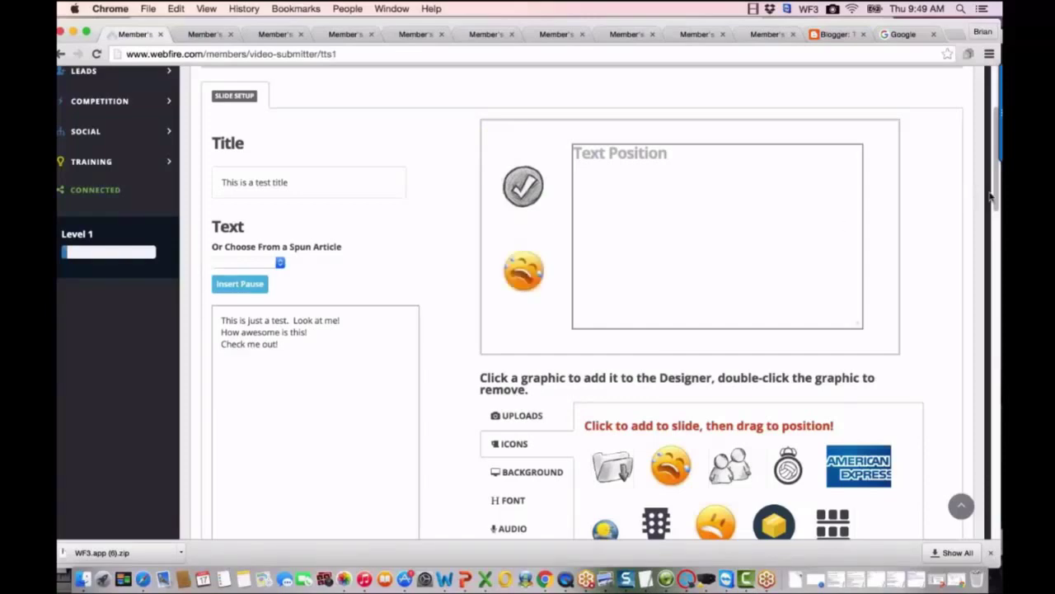
Set the slide's background color to a bright crimson red.
scroll(991, 198, down, 3)
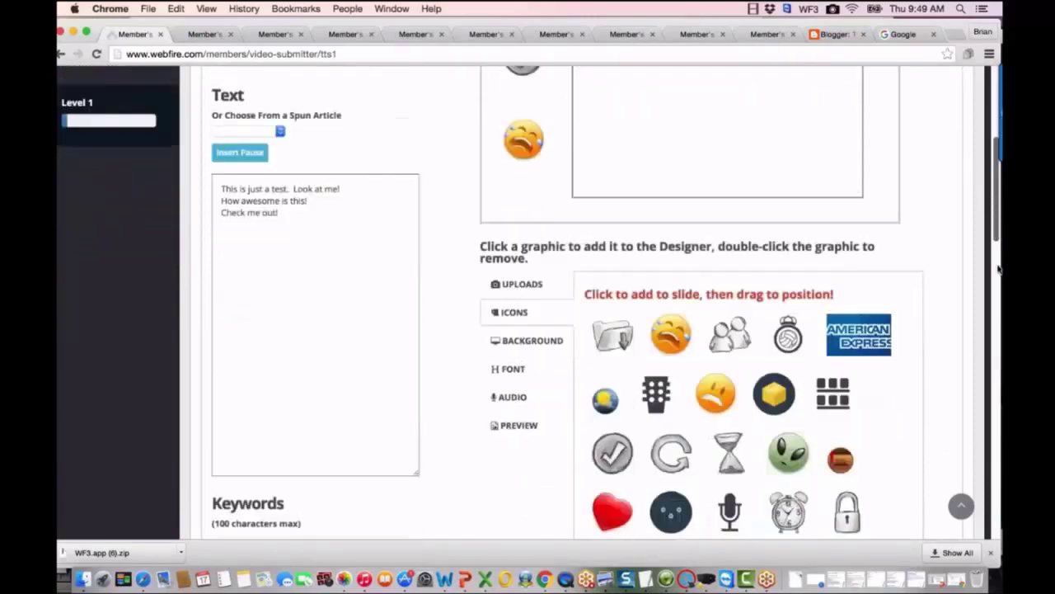
scroll(998, 268, down, 5)
scroll(742, 329, up, 1)
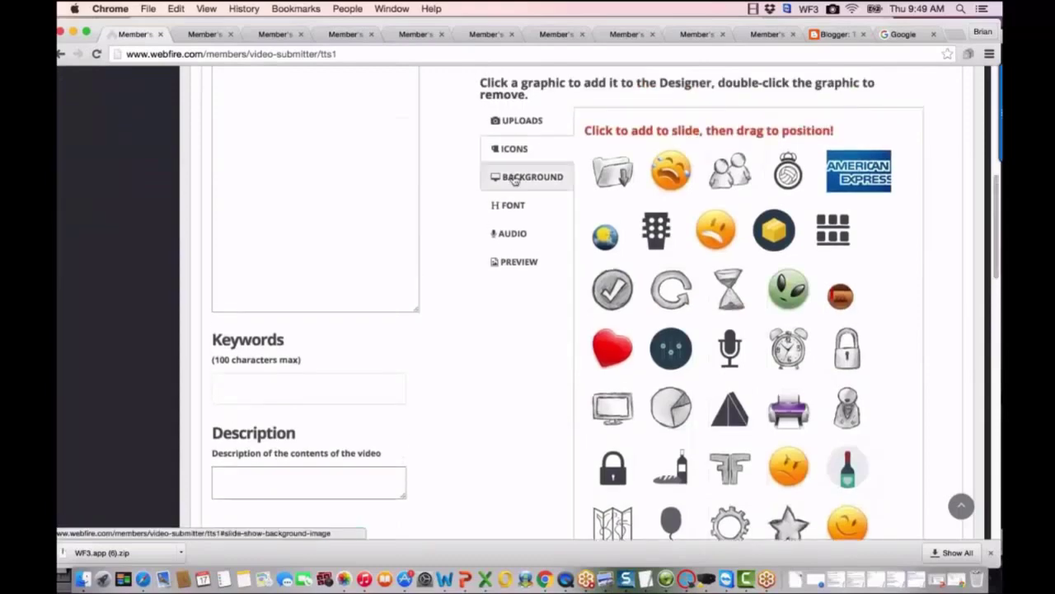
click(514, 180)
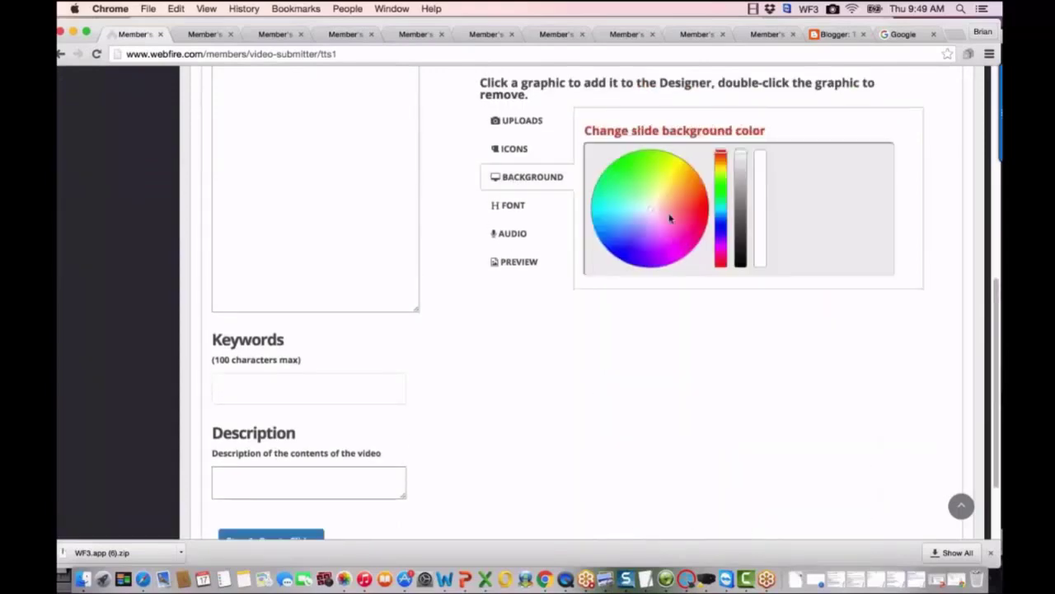
click(697, 215)
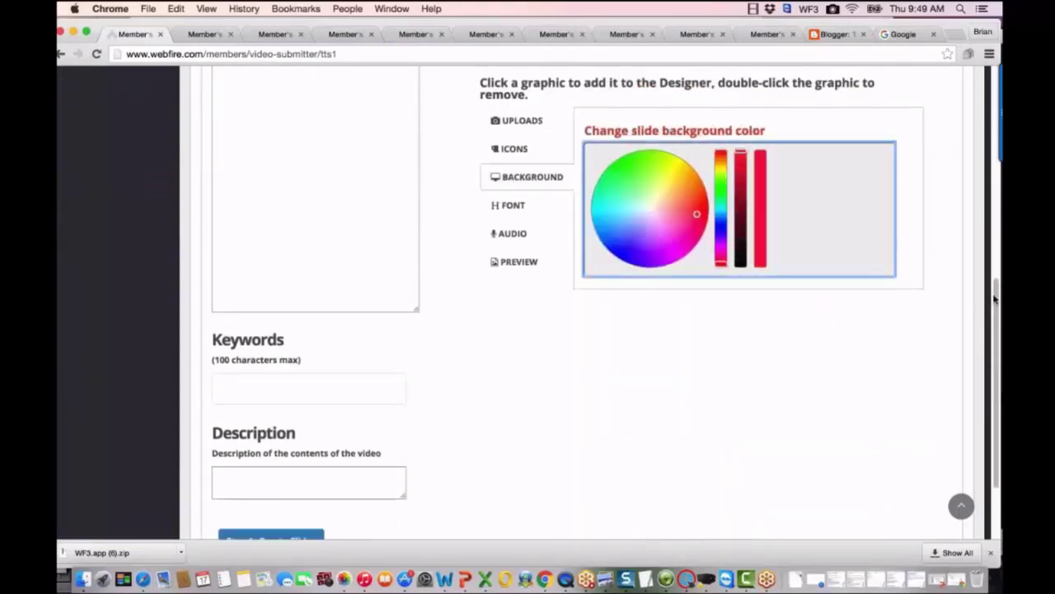
scroll(996, 298, up, 5)
Show the slide's font color, type and size settings and the voice choices for the video's audio.
scroll(996, 298, down, 4)
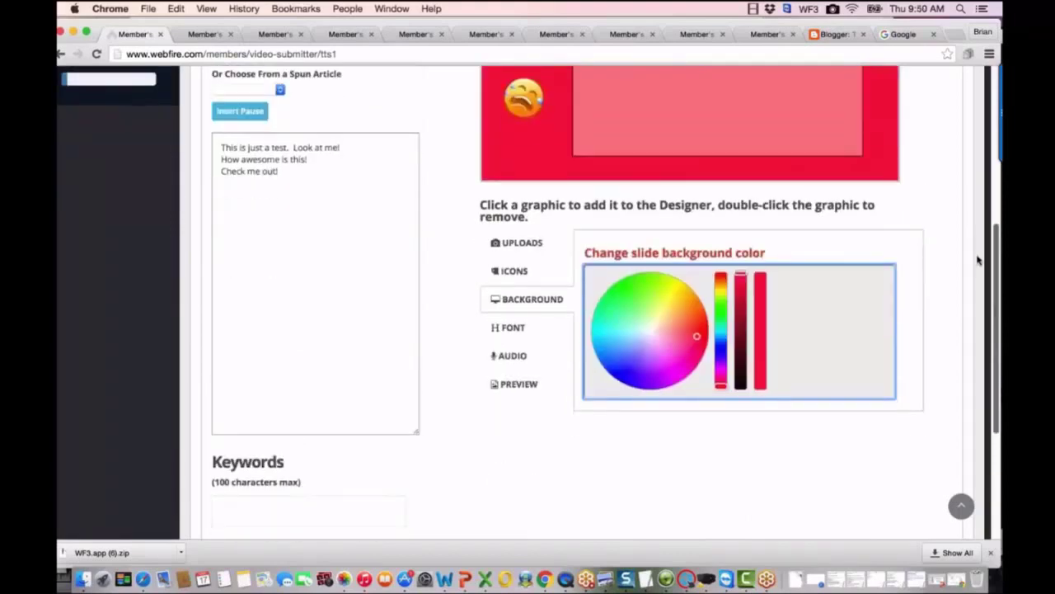
click(547, 271)
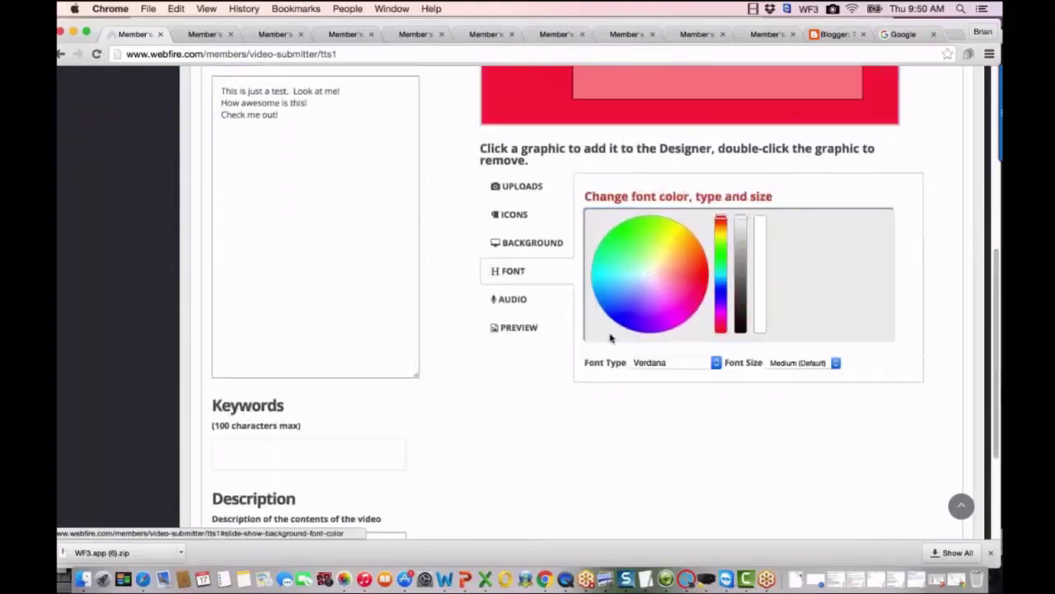
click(515, 300)
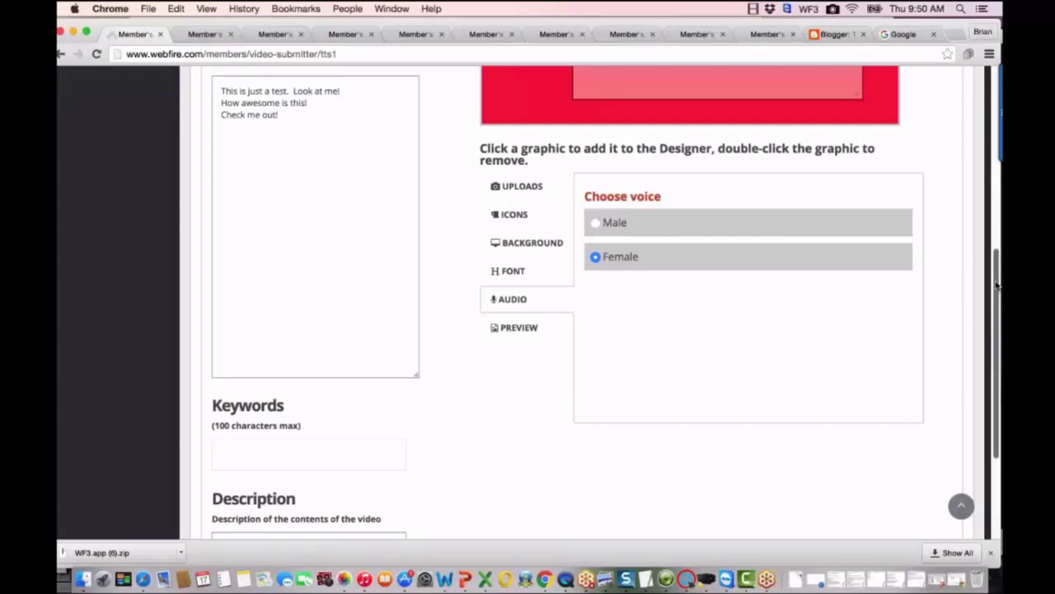
Enter "test keyword, other test keyword" as the video's keywords.
scroll(996, 284, down, 4)
click(308, 280)
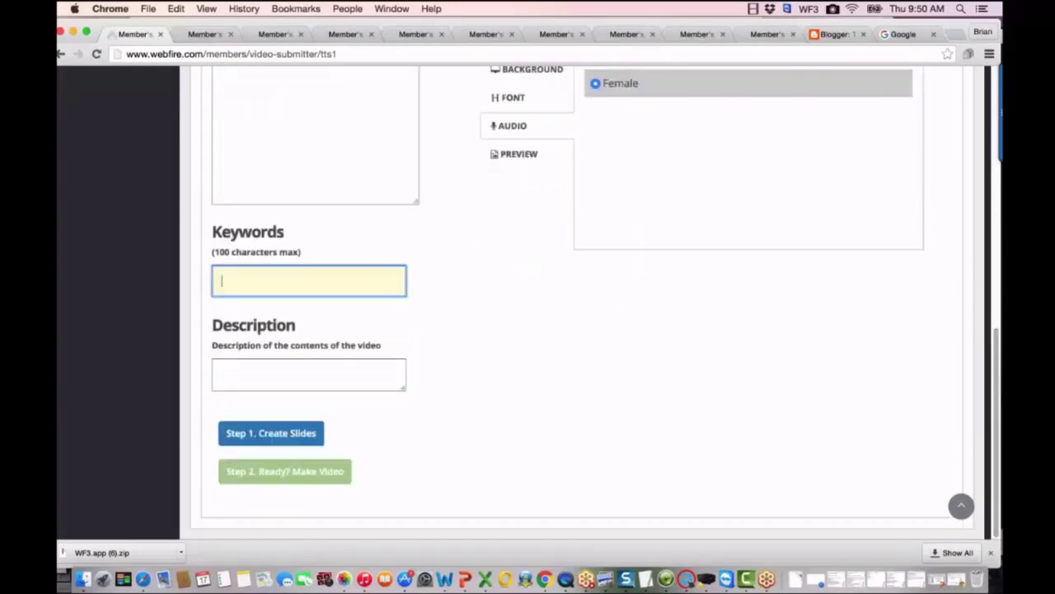
text(test keyword, other test keyword)
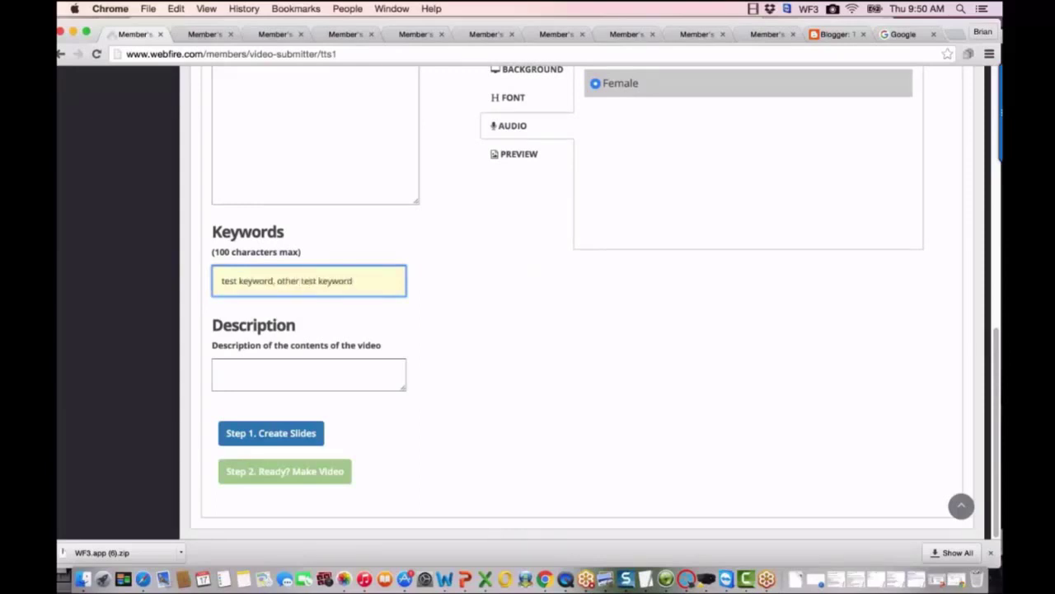
click(279, 376)
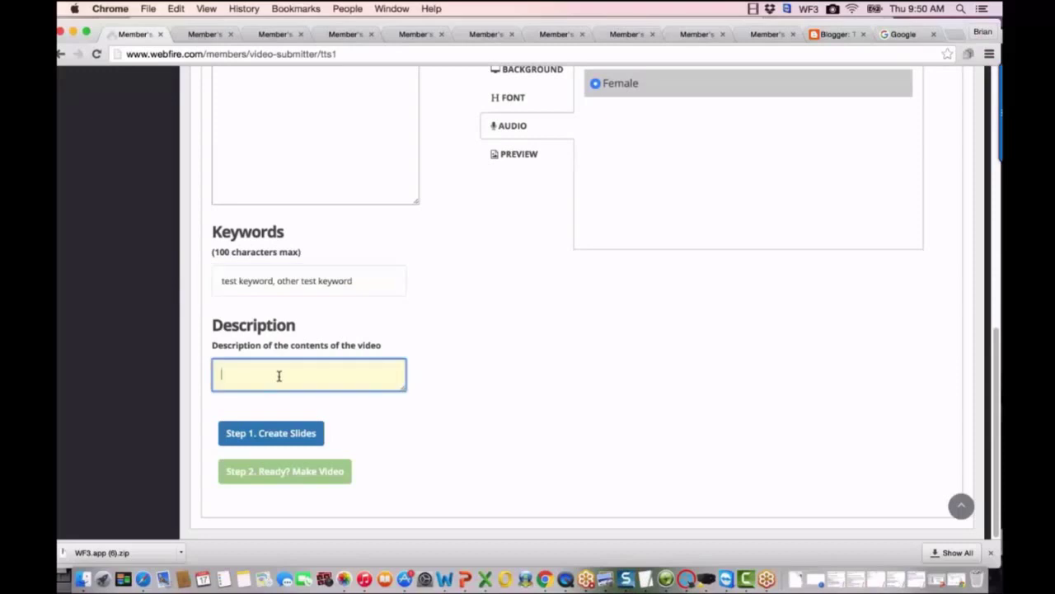
text(This is a description.  Go here:  www.)
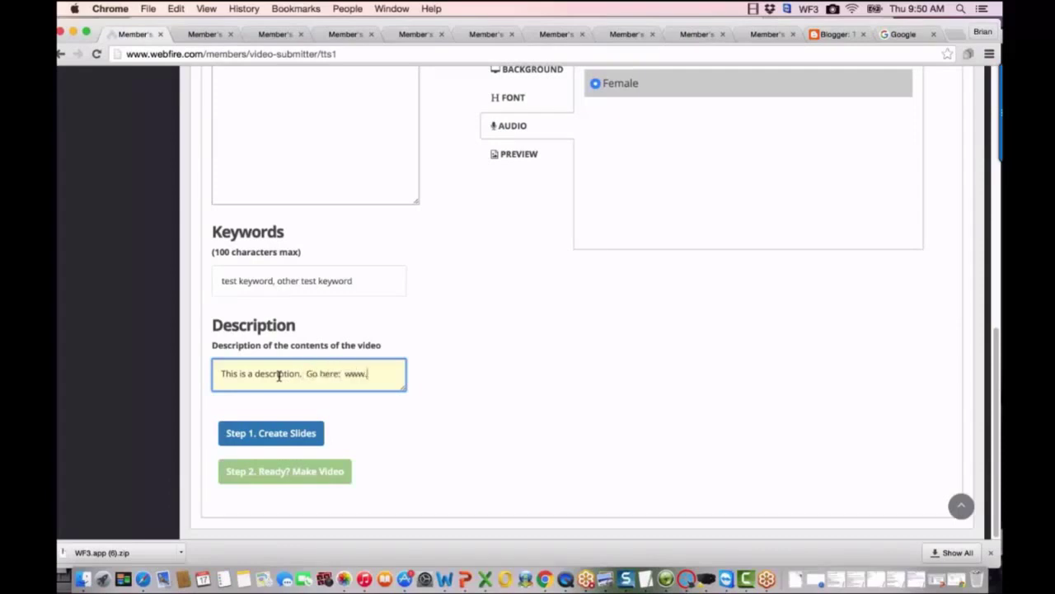
text(google.c)
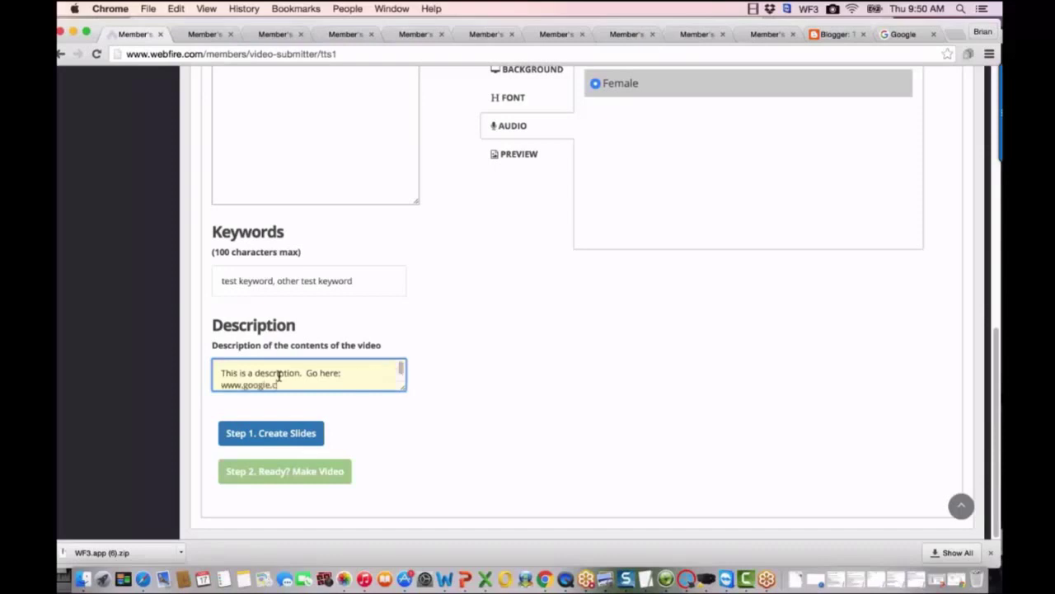
text(om)
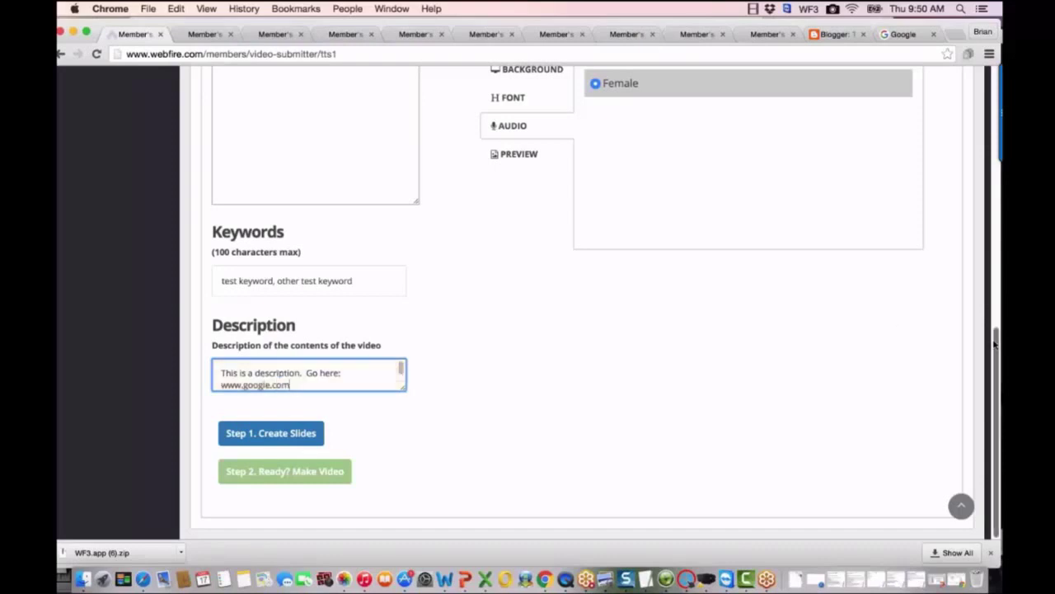
Shift the slide's text position box slightly right and down, and create the video slides.
drag(996, 345, 955, 163)
drag(670, 203, 681, 224)
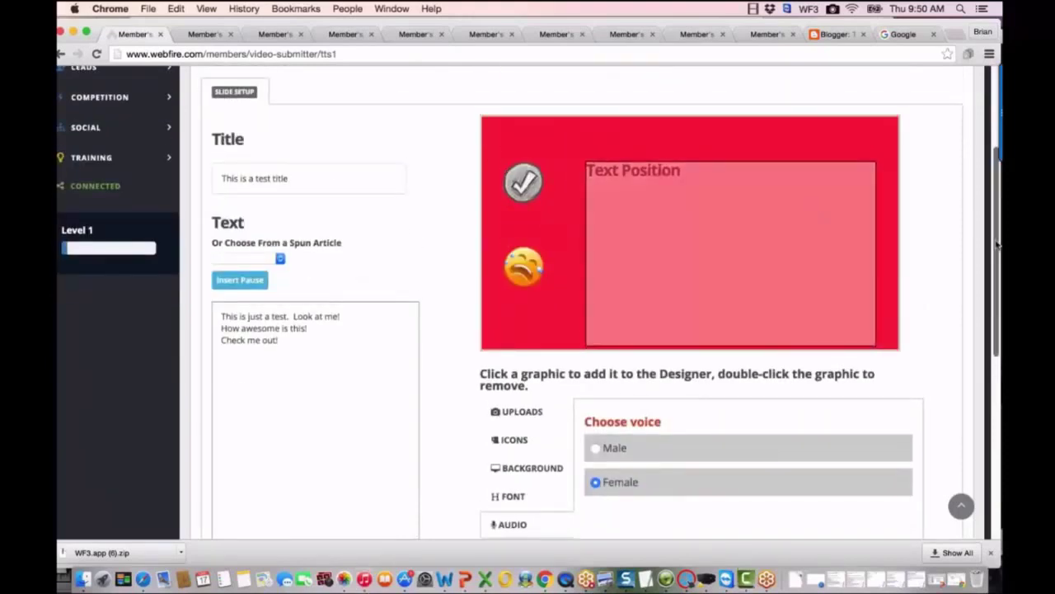
drag(995, 243, 999, 445)
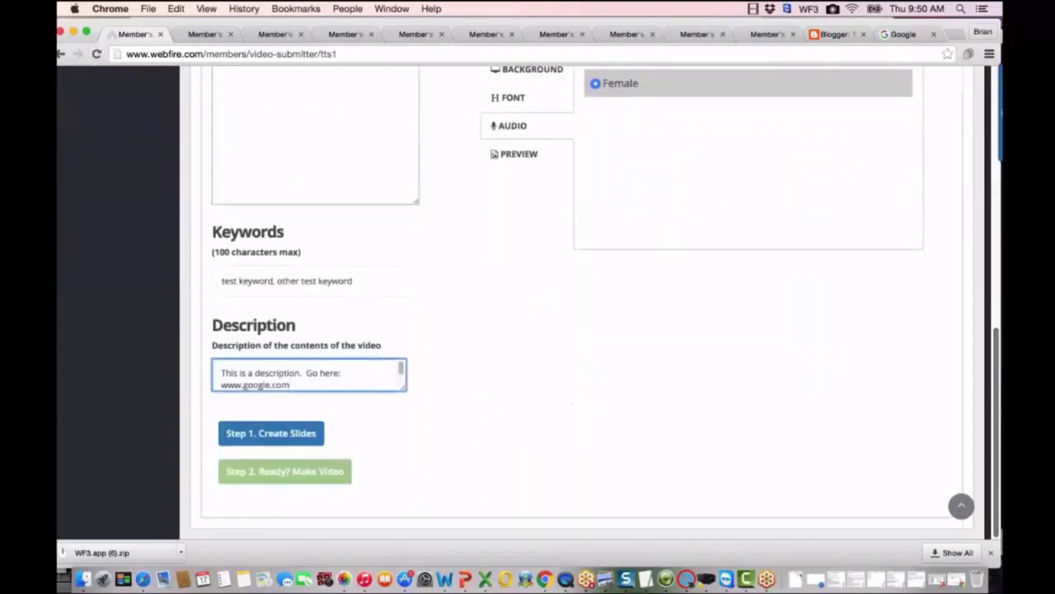
click(294, 438)
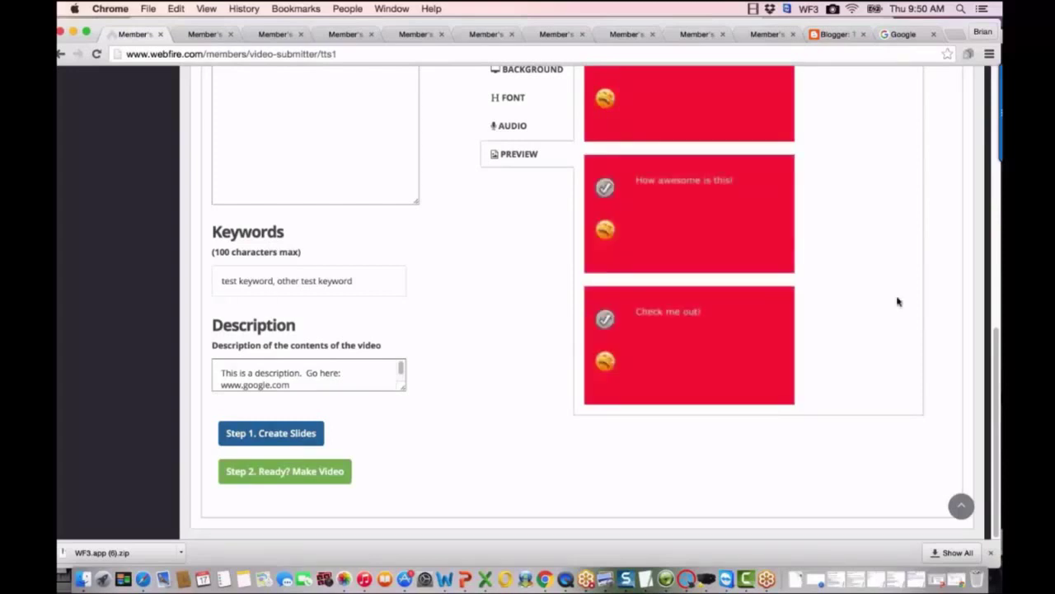
drag(994, 363, 992, 276)
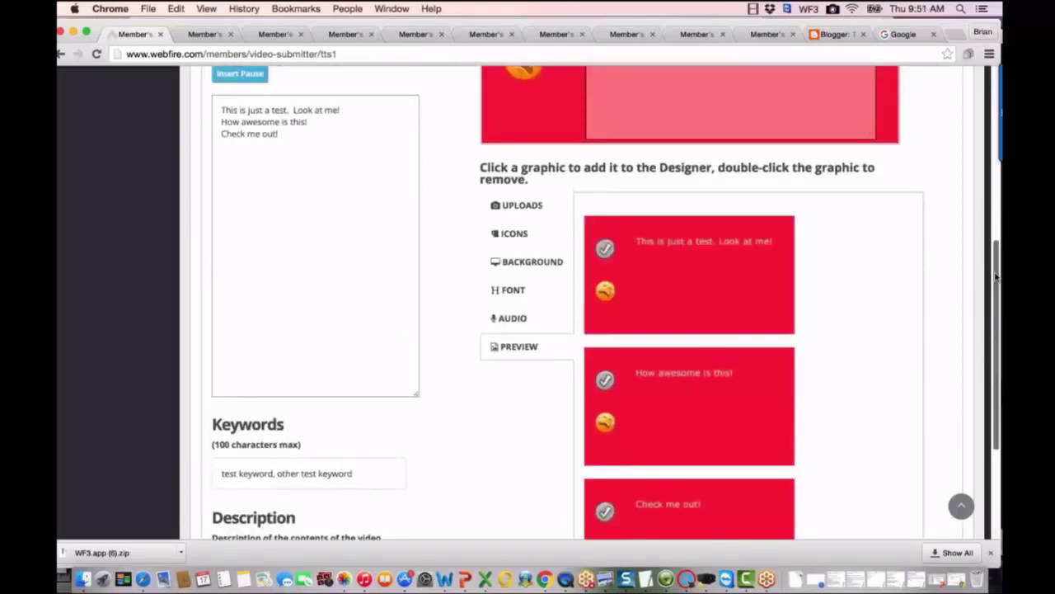
scroll(981, 299, up, 5)
scroll(973, 289, down, 10)
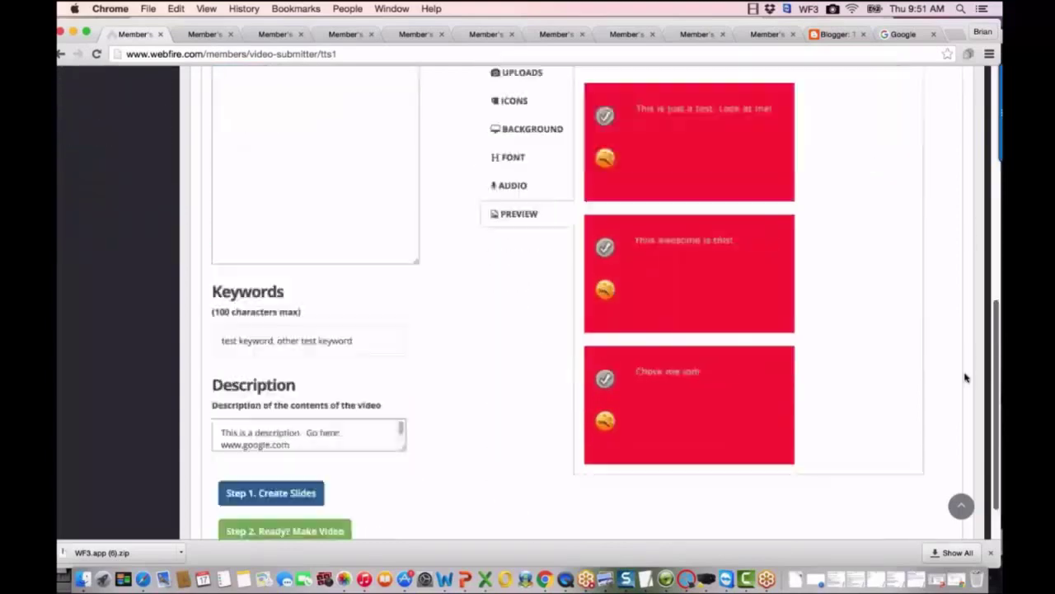
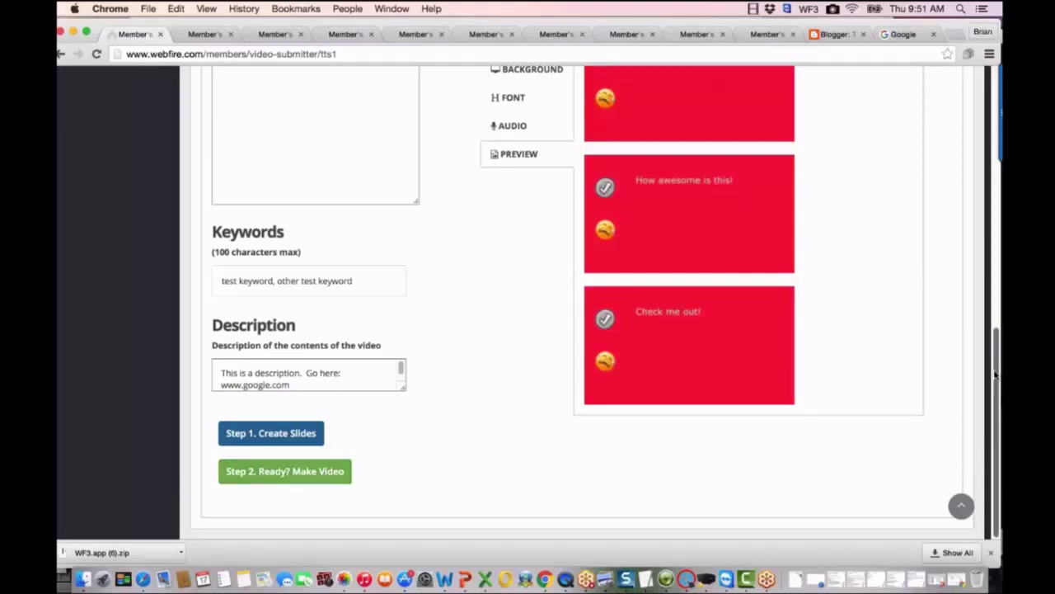
Look through the content, social and lead tool groups and open the Real Time Lead Finder.
drag(995, 375, 963, 143)
scroll(962, 144, up, 2)
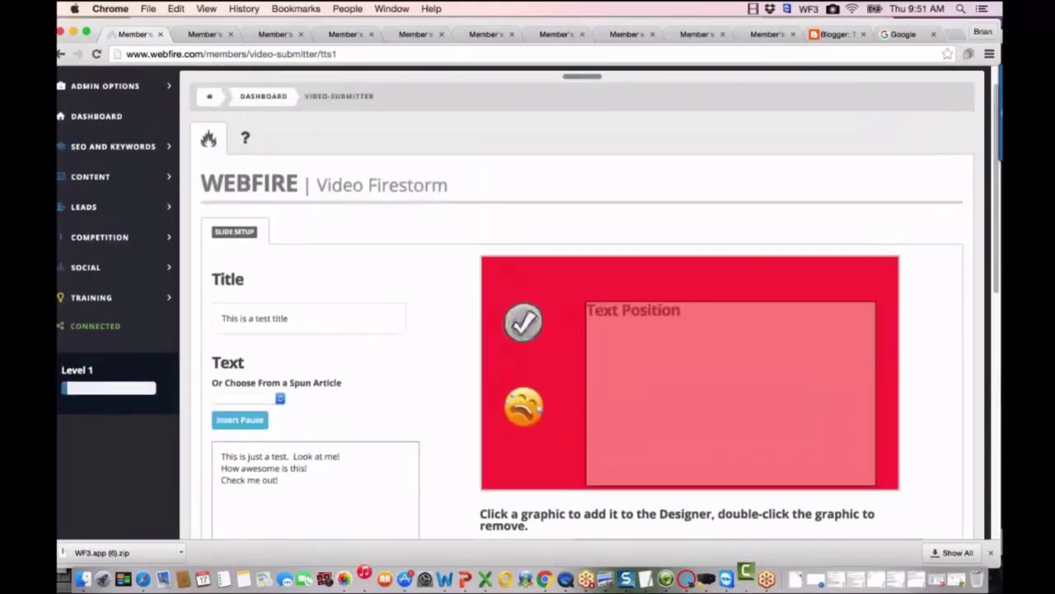
click(120, 180)
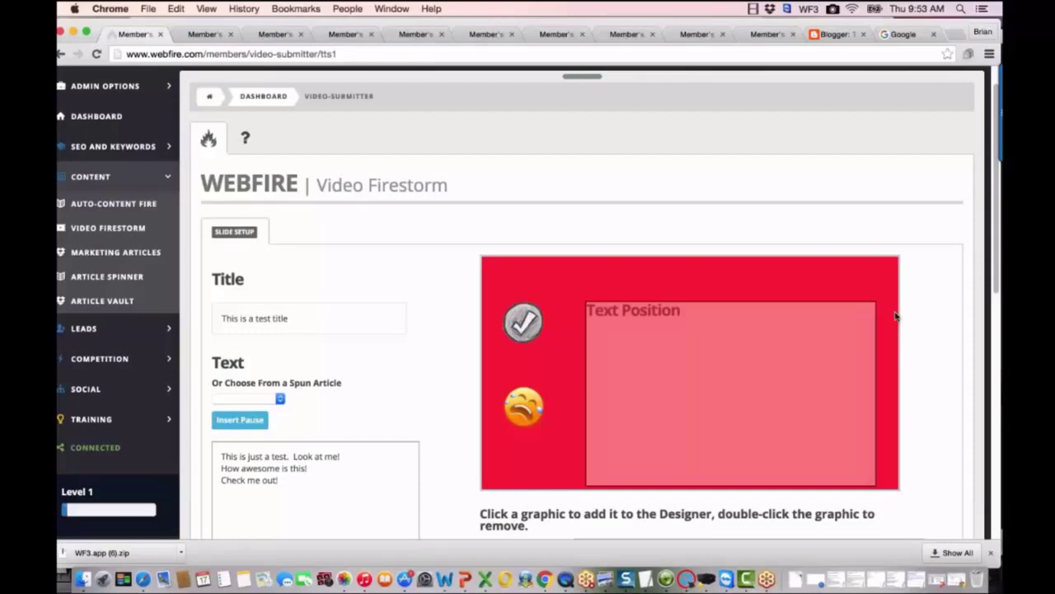
click(93, 391)
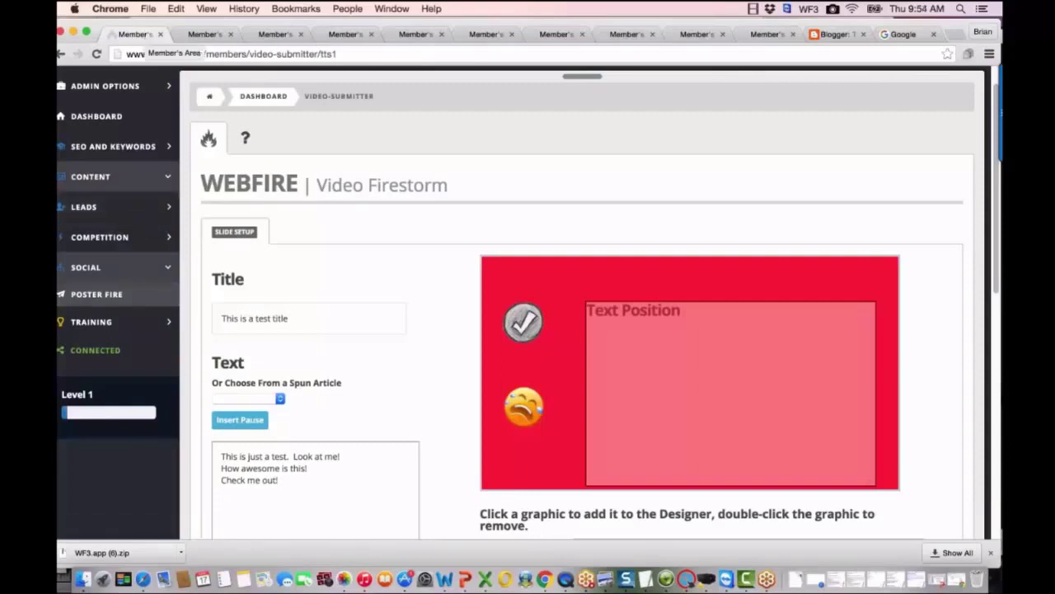
click(92, 207)
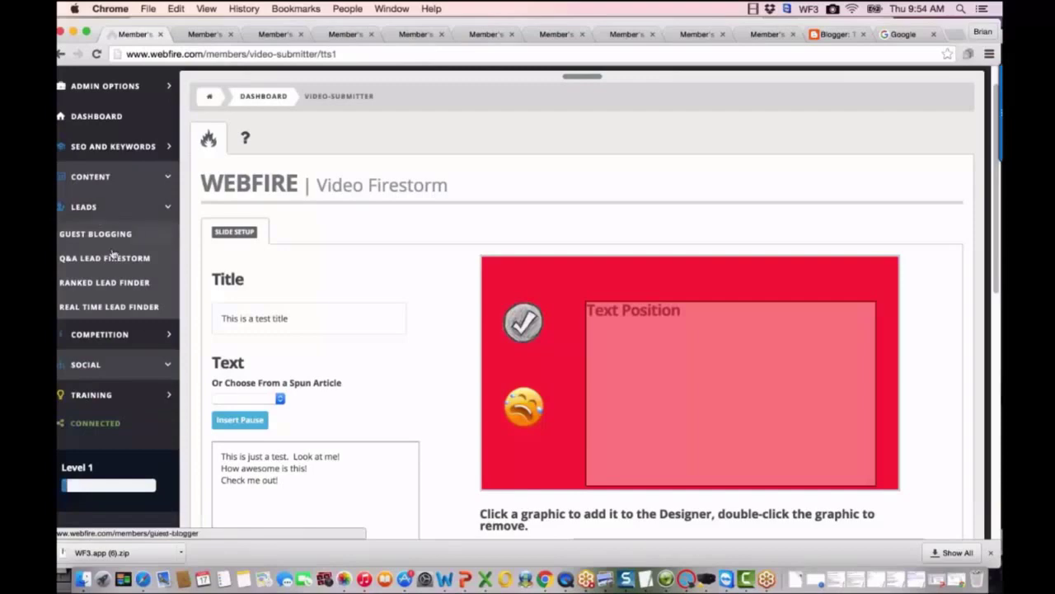
click(119, 306)
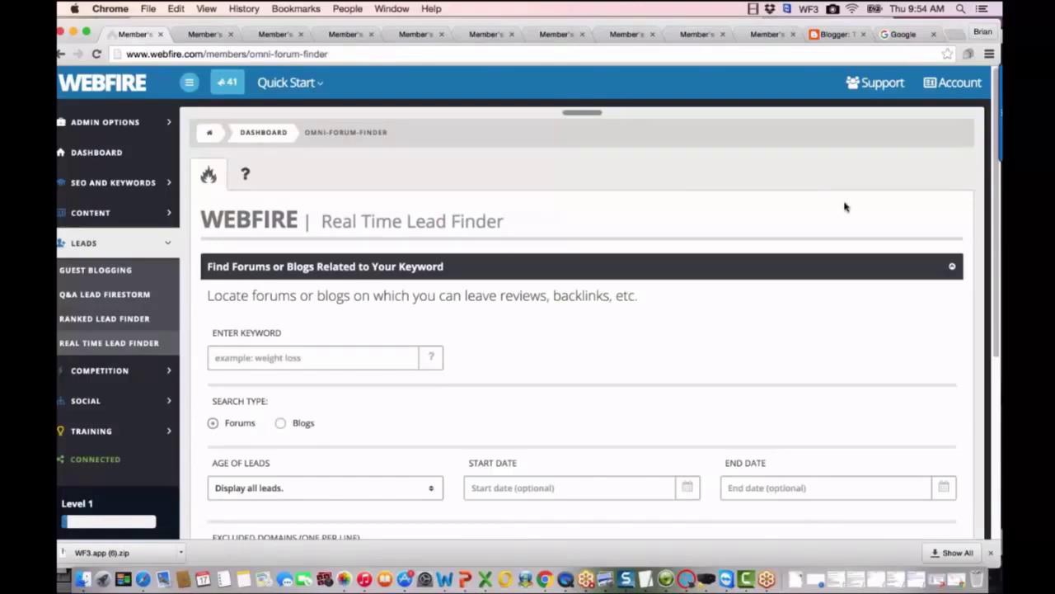
Enter the keyword gun safes for the forum search and limit the age of leads to one week old or newer.
drag(991, 244, 991, 326)
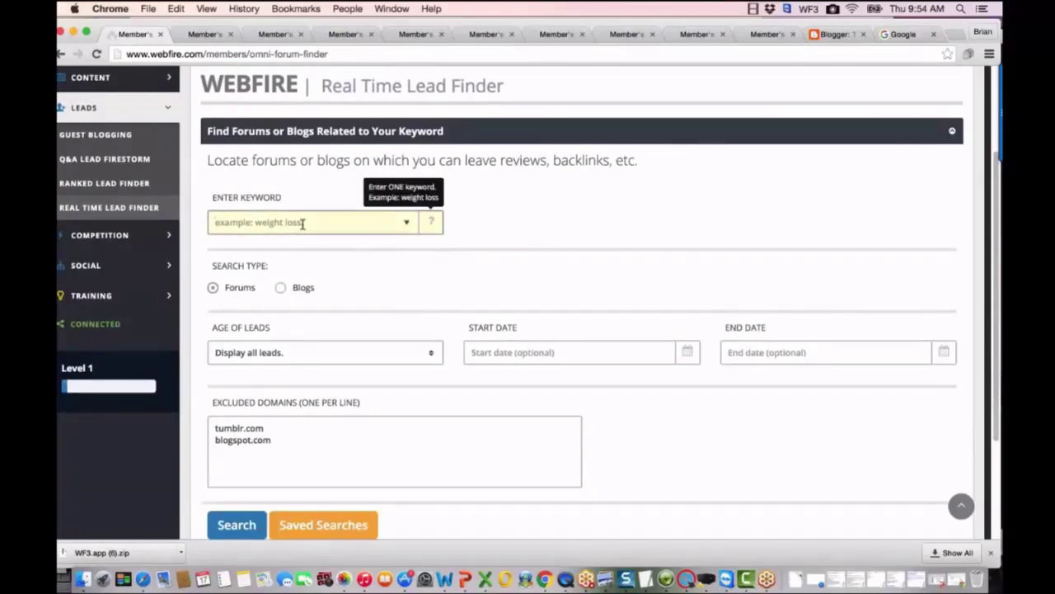
text(gun safes)
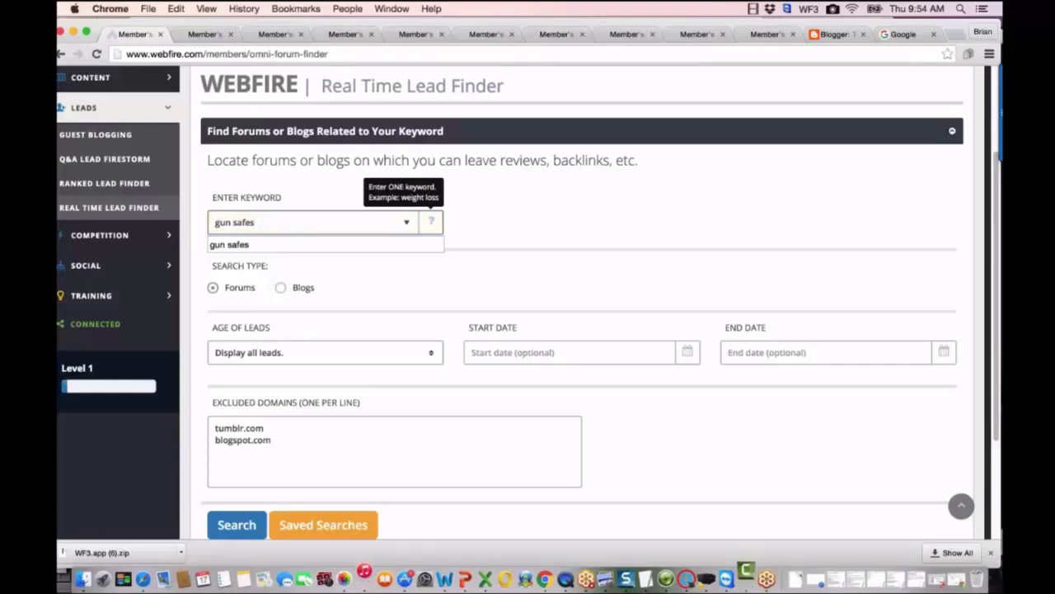
click(431, 353)
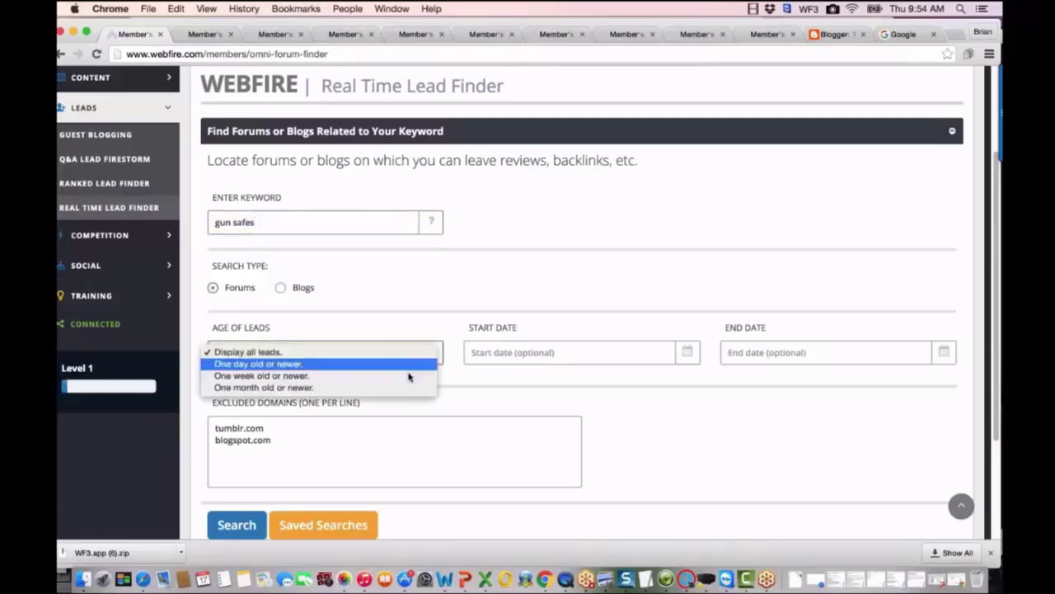
click(407, 377)
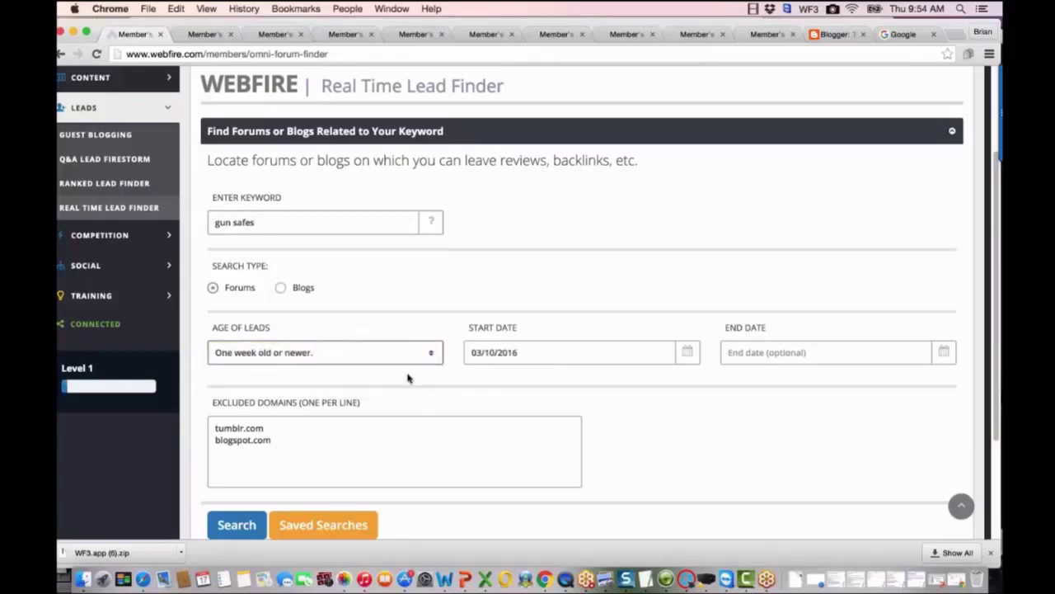
click(666, 355)
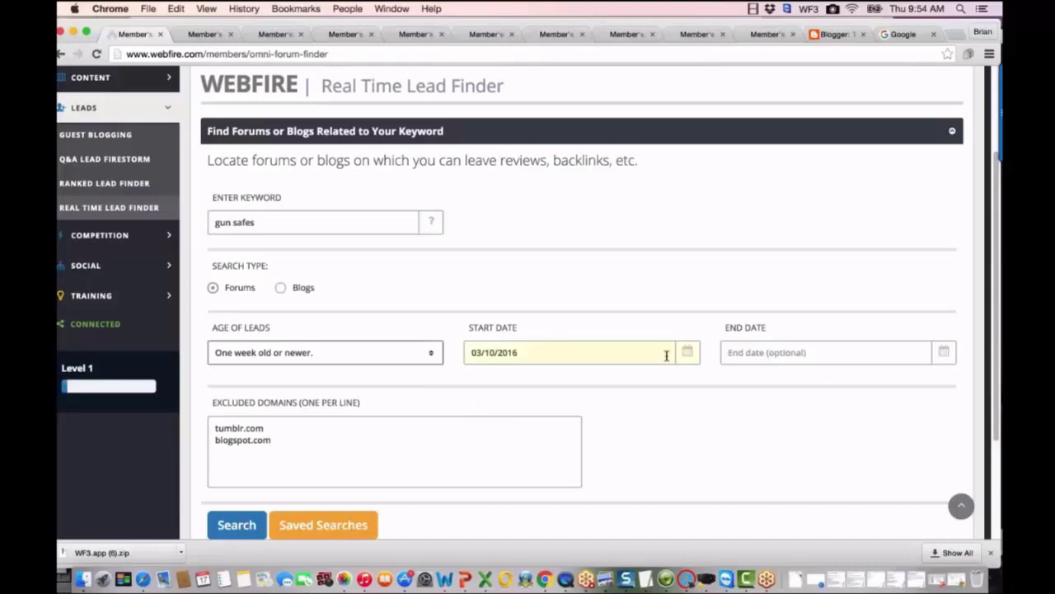
Enclose the keyword in quotation marks as "gun safes" and run the forum lead search.
click(278, 224)
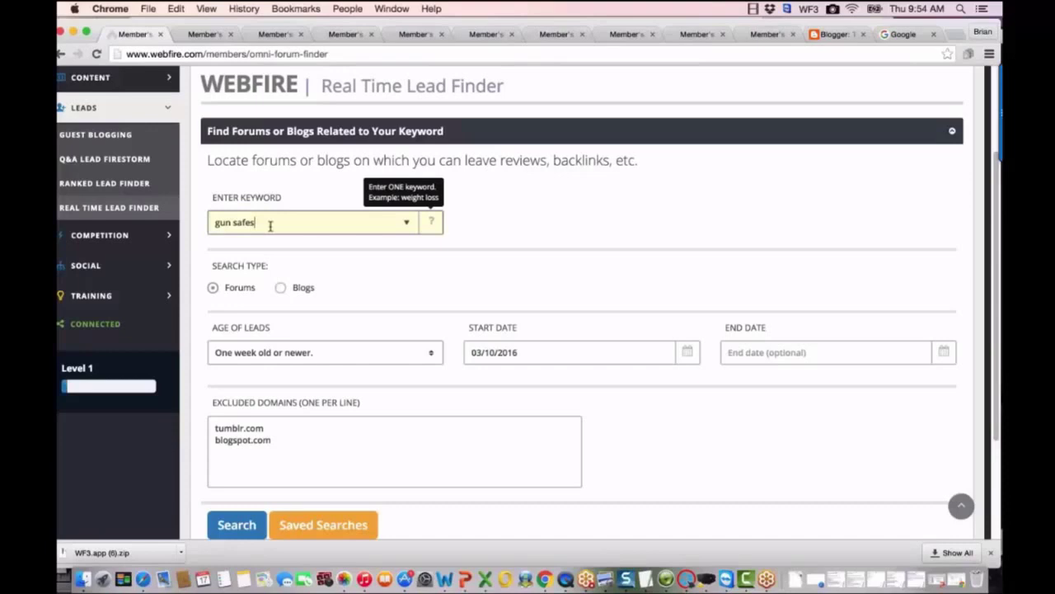
text(")
click(216, 223)
text(")
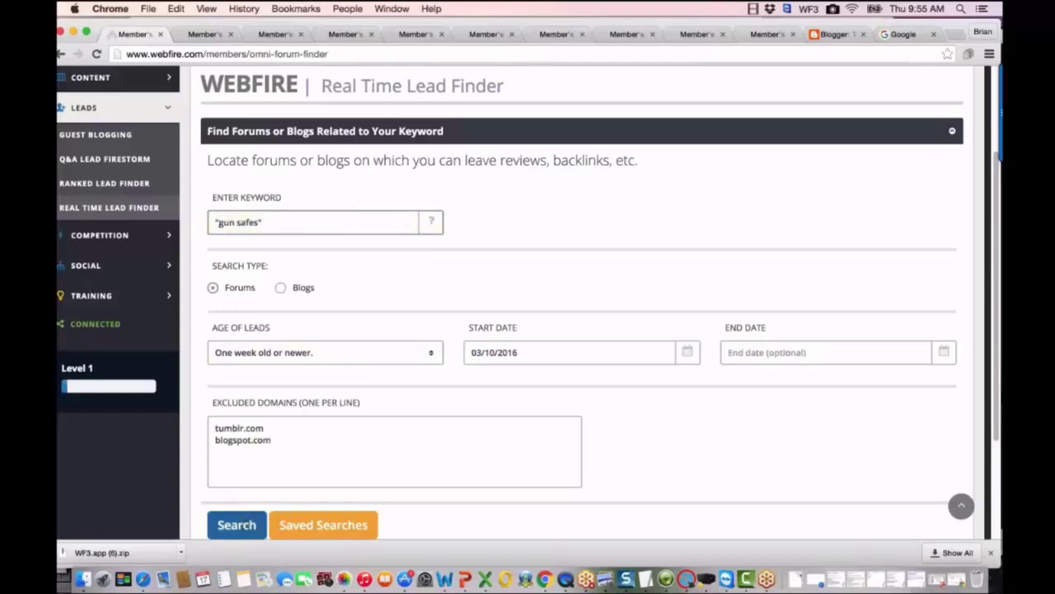
click(237, 525)
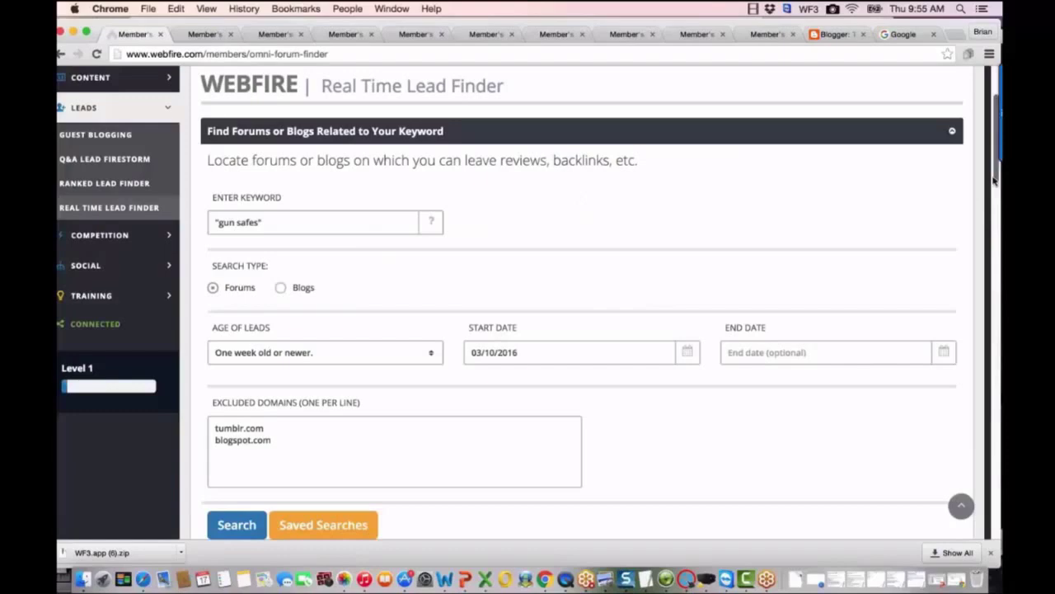
Review the forum leads, switch the search type to Blogs, run the "gun safes" search and look through the blog leads.
drag(994, 179, 970, 279)
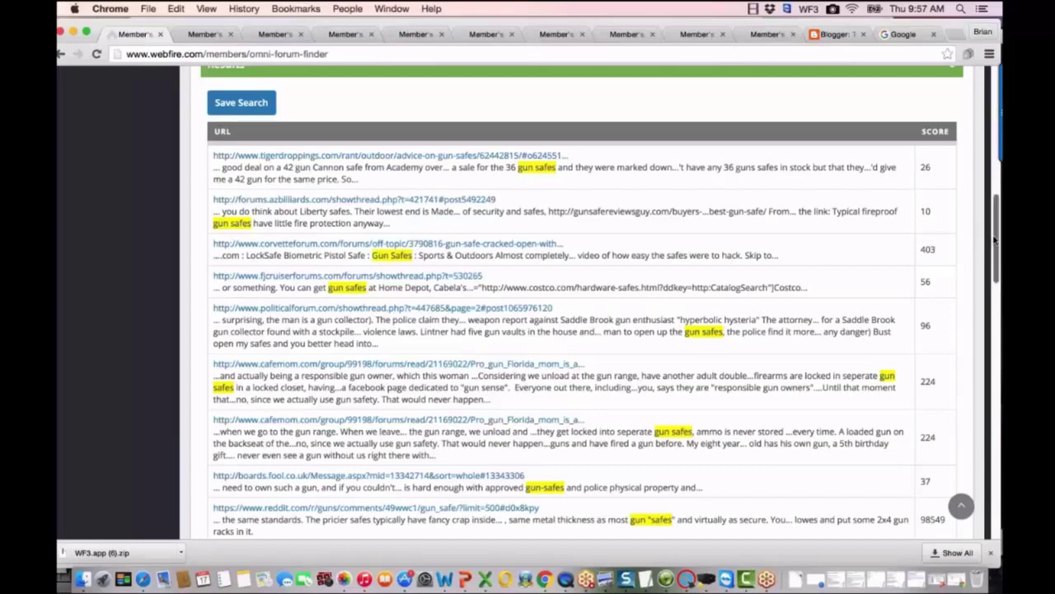
drag(995, 236, 987, 157)
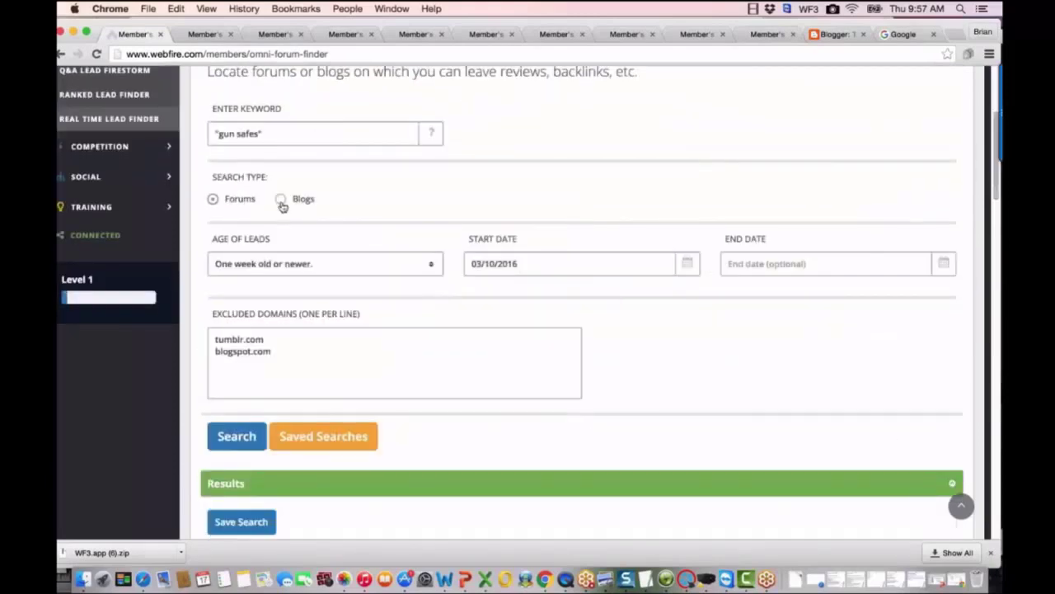
click(280, 201)
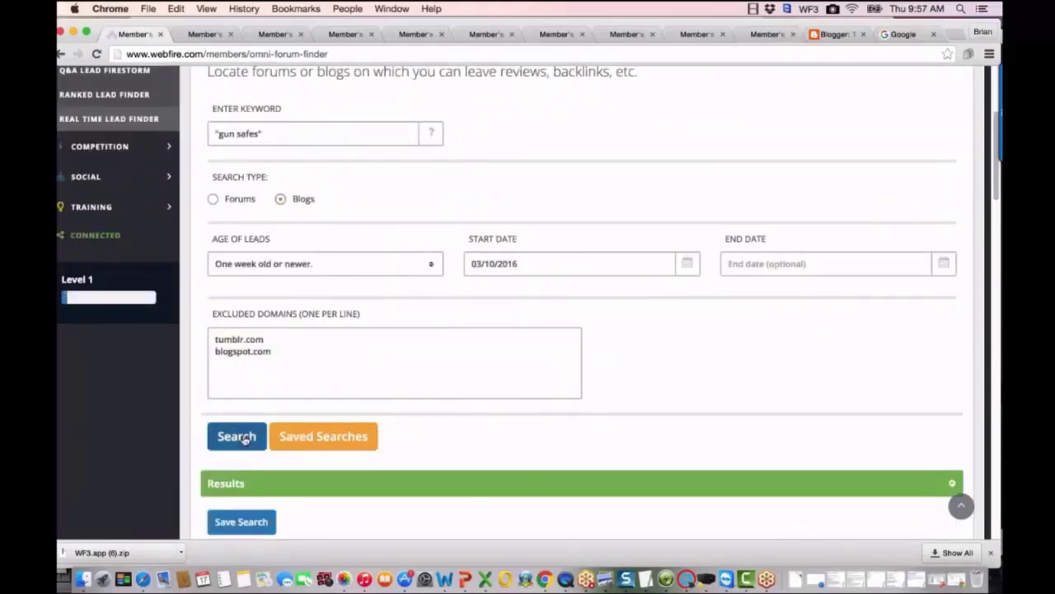
click(240, 438)
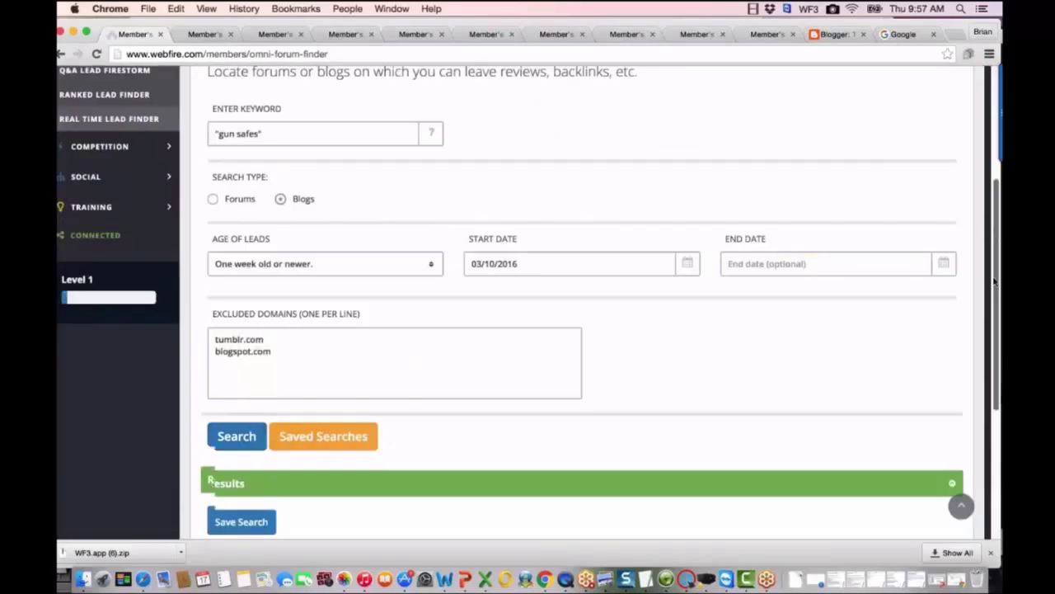
drag(995, 282, 997, 345)
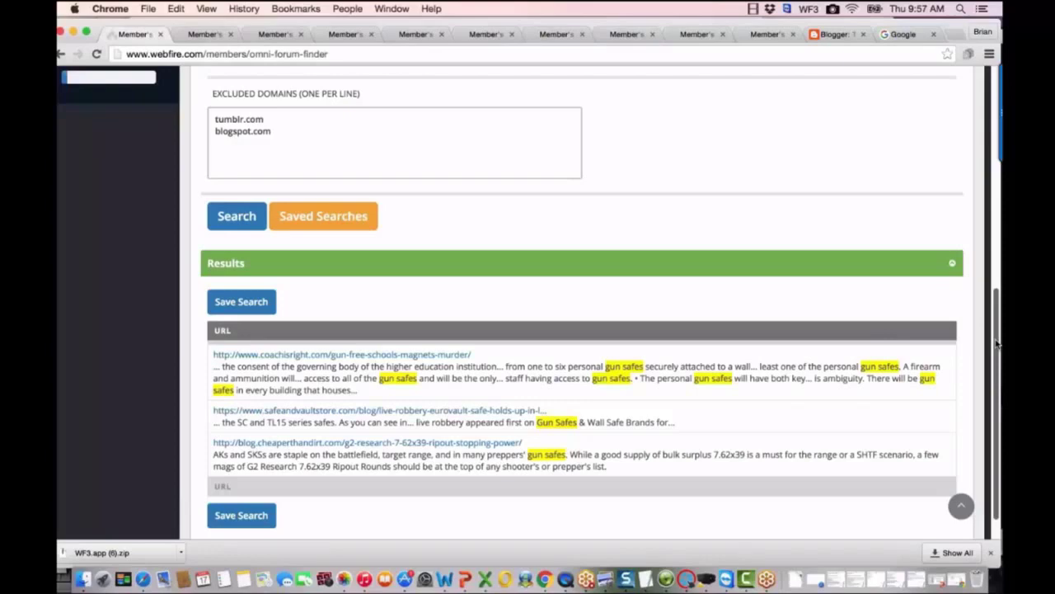
Limit the age of leads to one day old or newer and search blogs for the keyword "looking to buy" in quotation marks.
drag(997, 345, 973, 229)
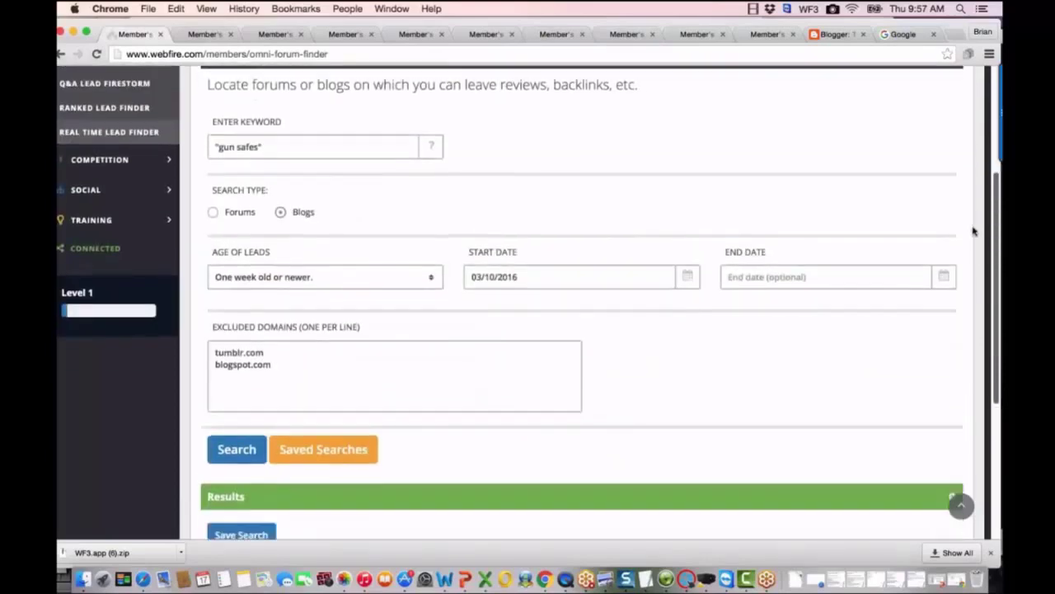
click(404, 266)
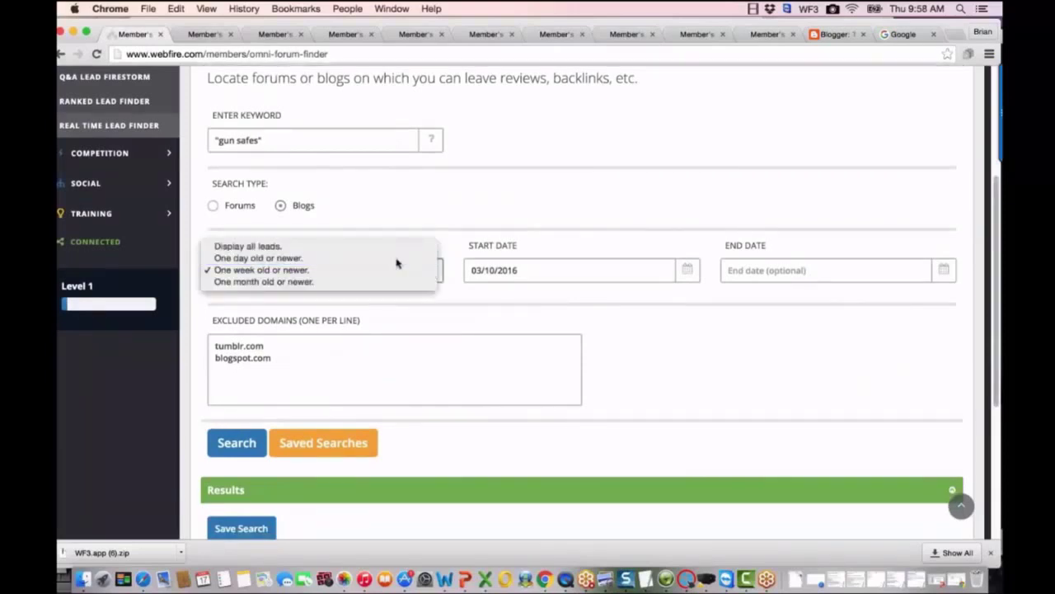
click(396, 263)
click(291, 145)
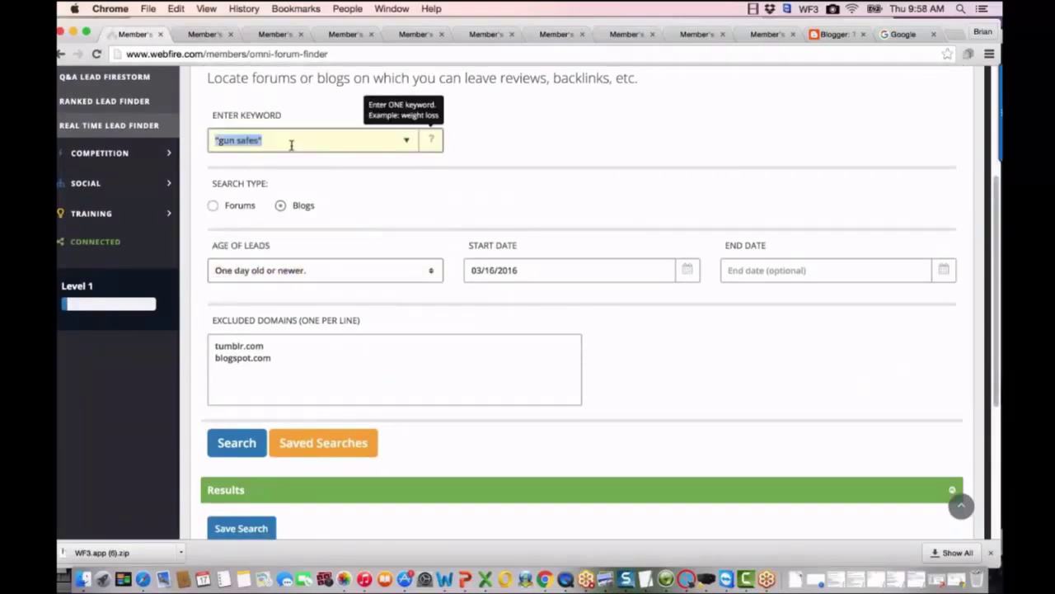
text("looking to b)
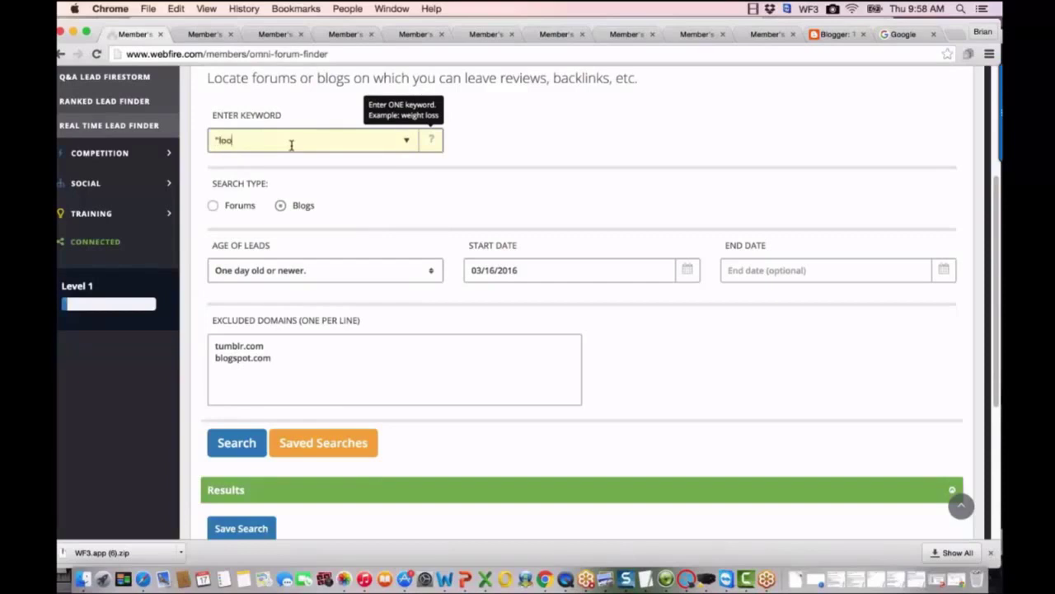
text(uy")
key(Return)
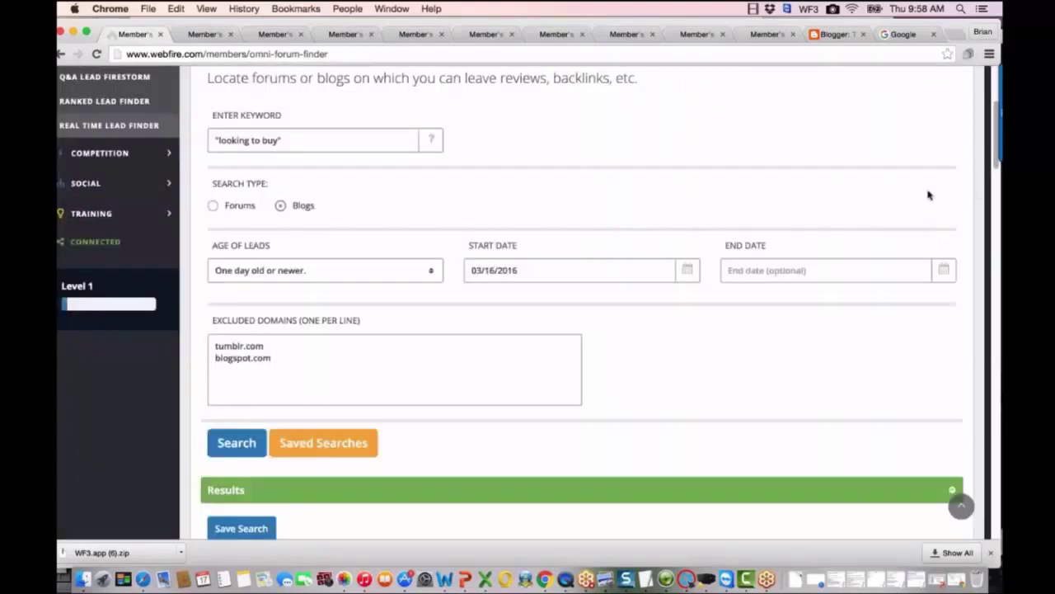
Review the blog leads, switch the search type to Forums, rerun the "looking to buy" search and look through the forum leads.
drag(996, 181, 995, 254)
scroll(995, 254, down, 3)
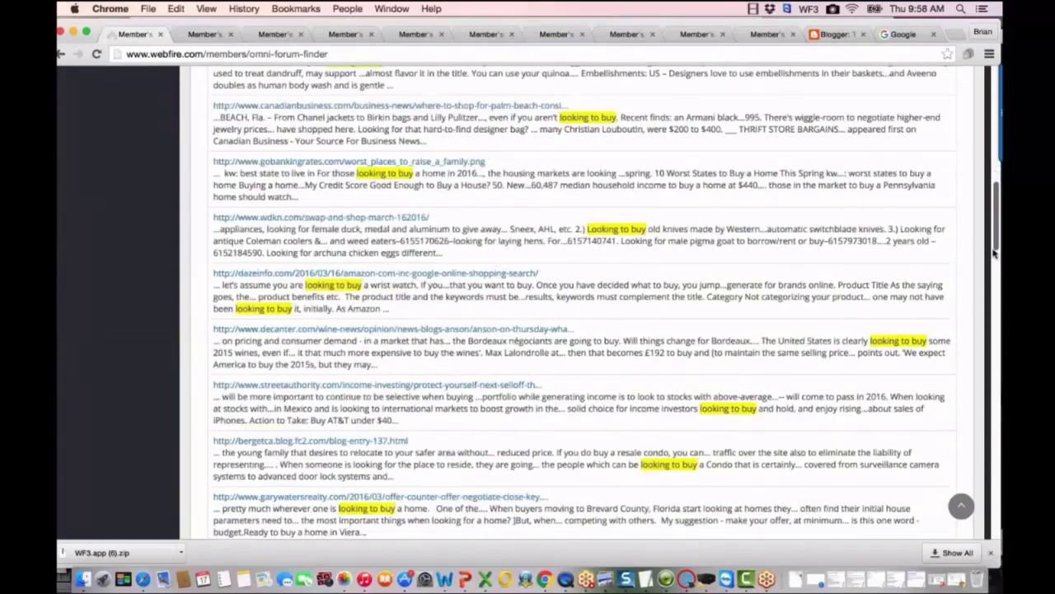
scroll(994, 255, down, 1)
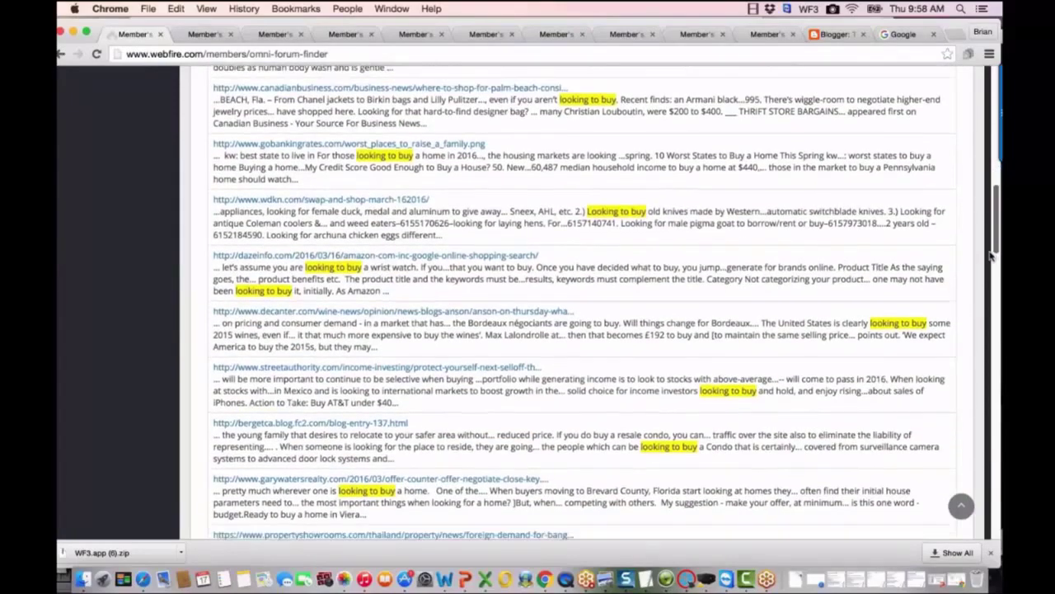
drag(992, 256, 992, 281)
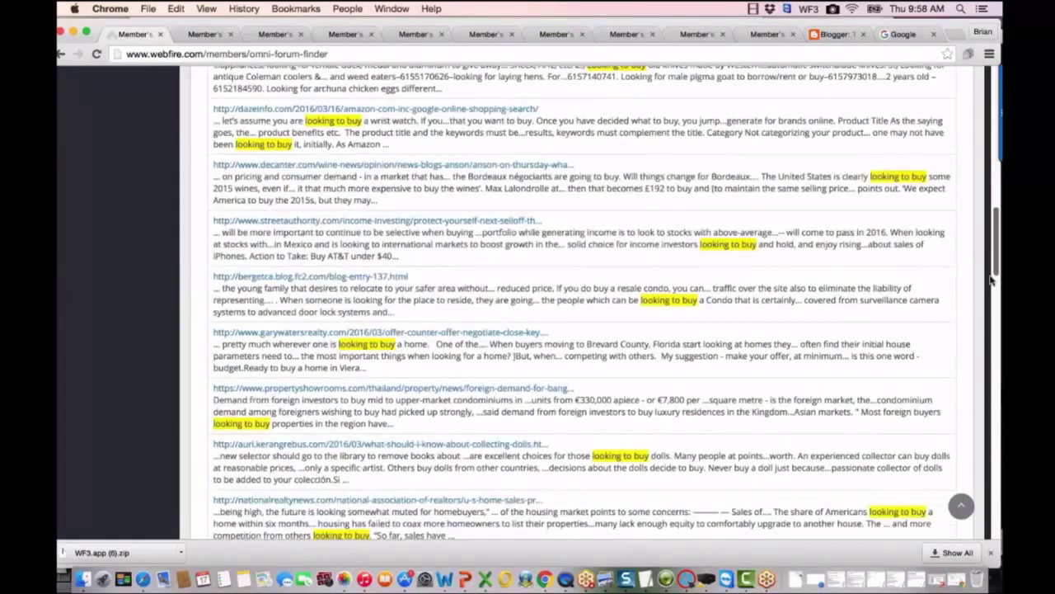
scroll(992, 280, down, 3)
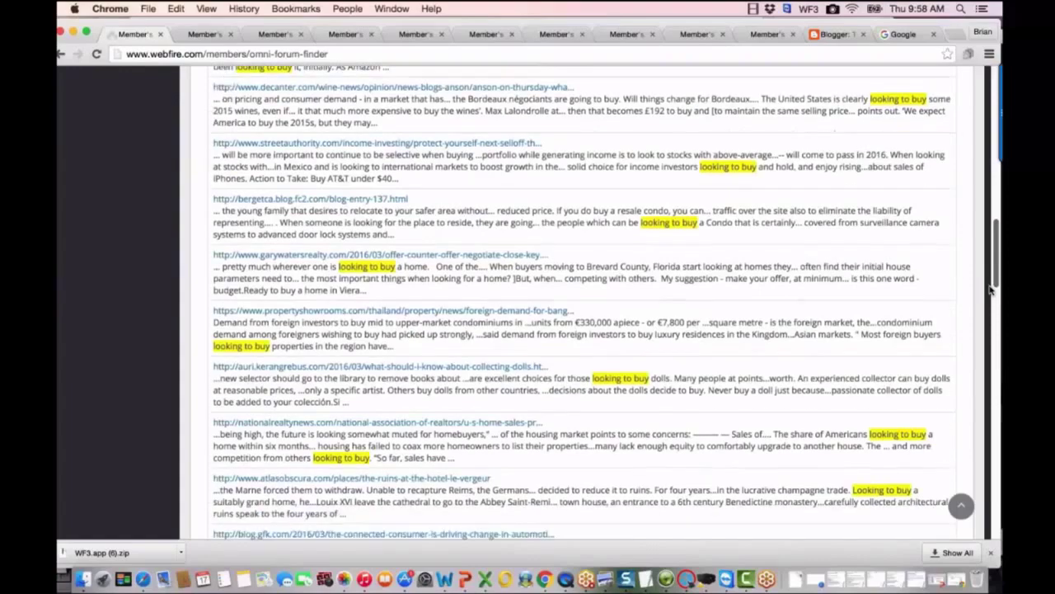
scroll(992, 280, up, 15)
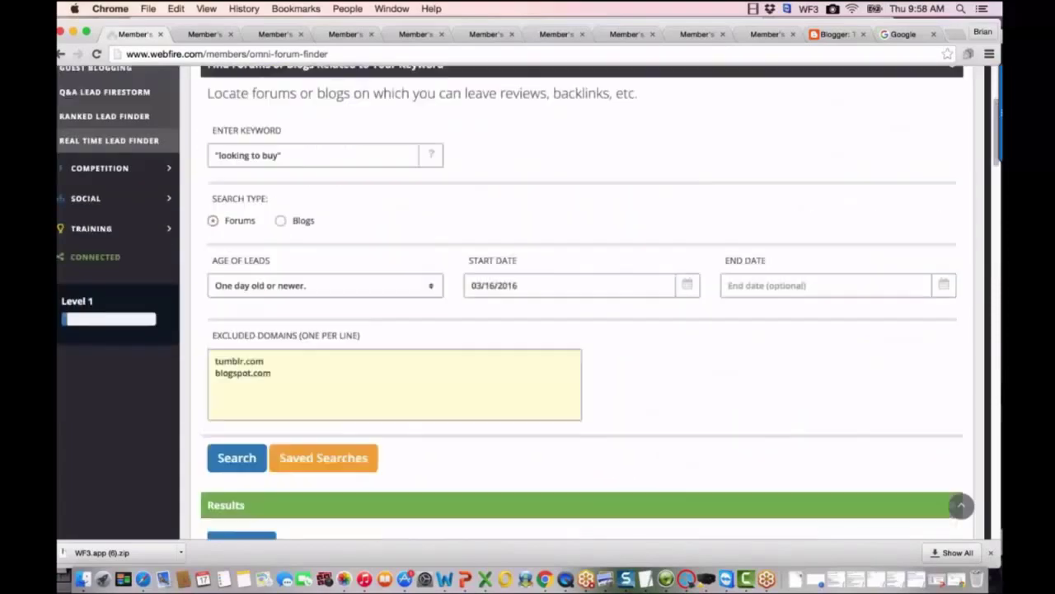
click(237, 458)
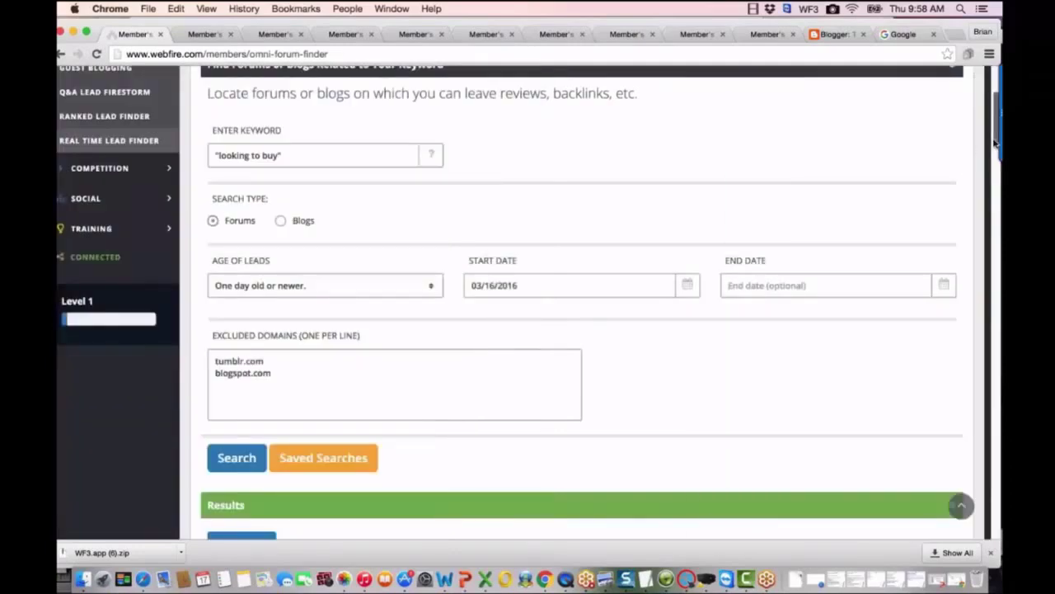
drag(995, 142, 993, 187)
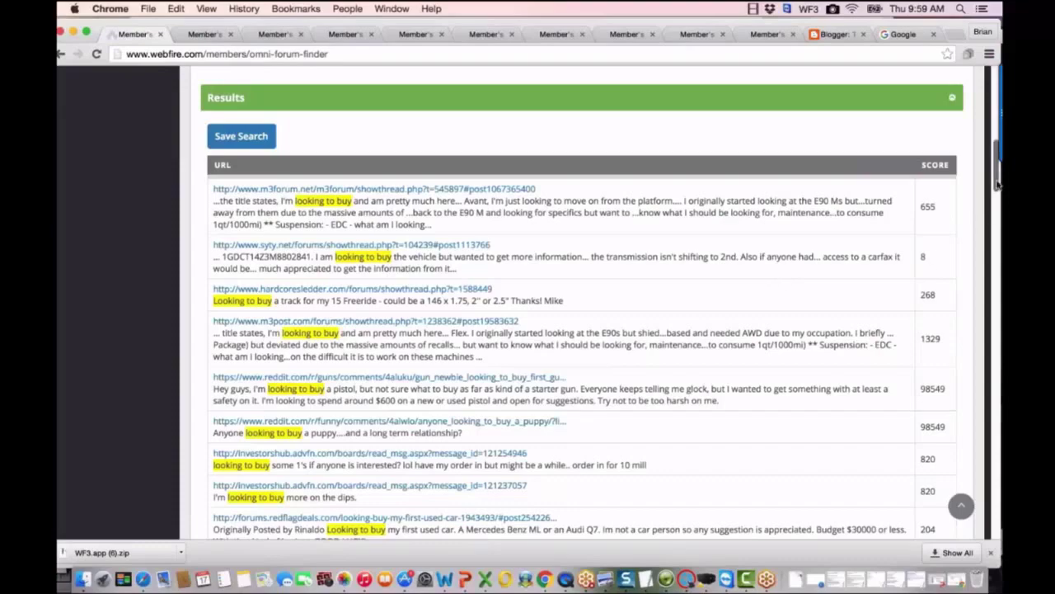
drag(996, 186, 990, 242)
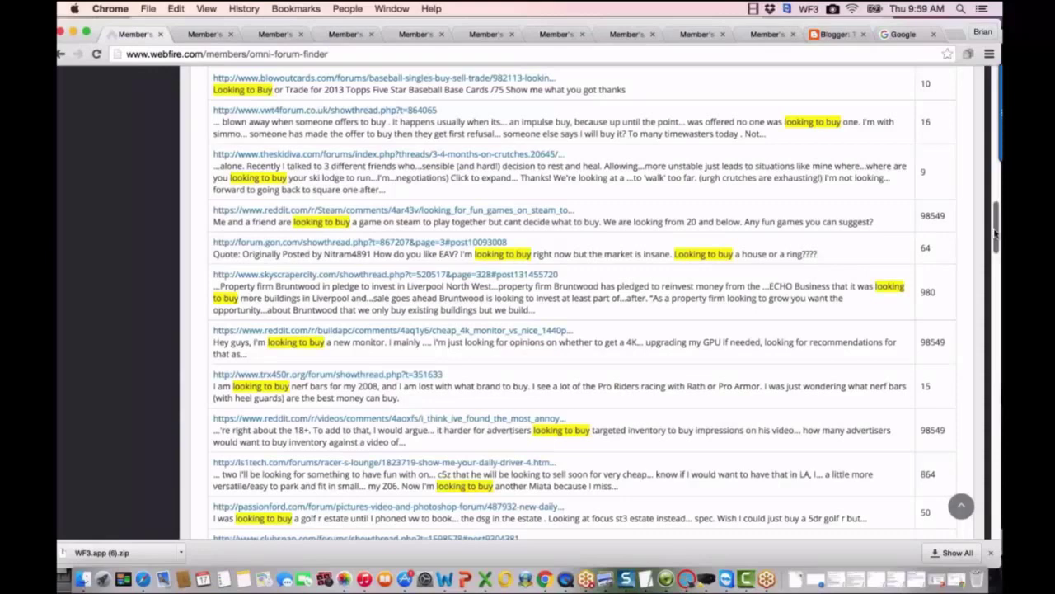
drag(995, 235, 995, 245)
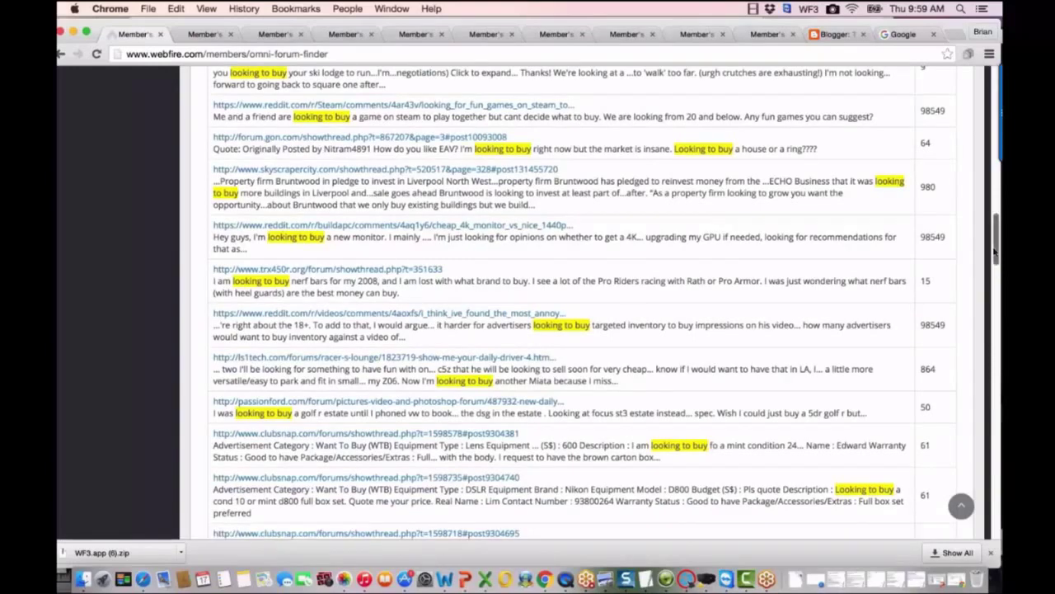
Replace the keyword with CRM software and run the forum lead search.
drag(996, 259, 991, 122)
click(337, 253)
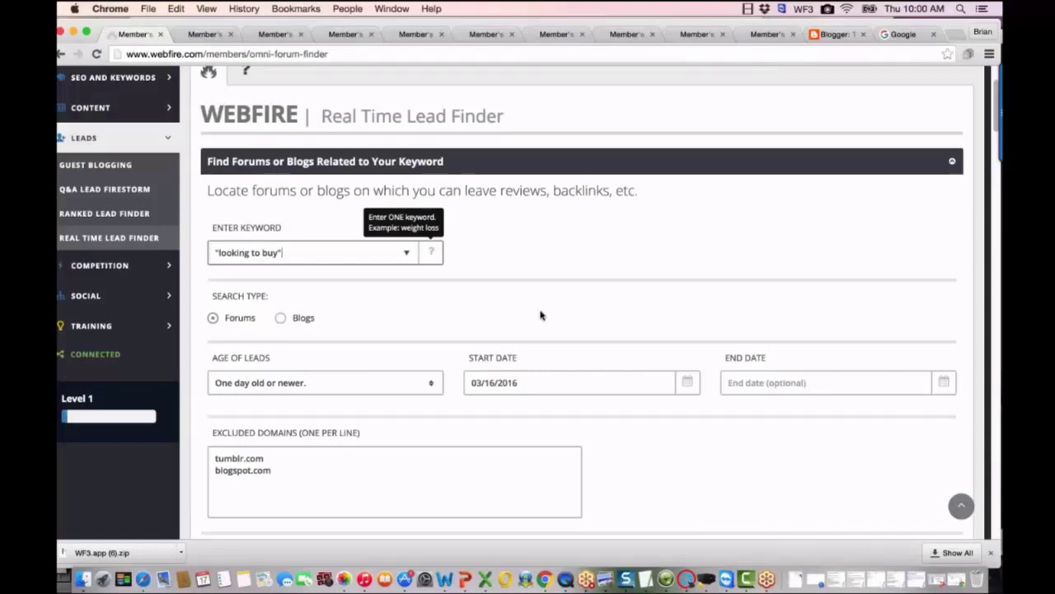
click(283, 252)
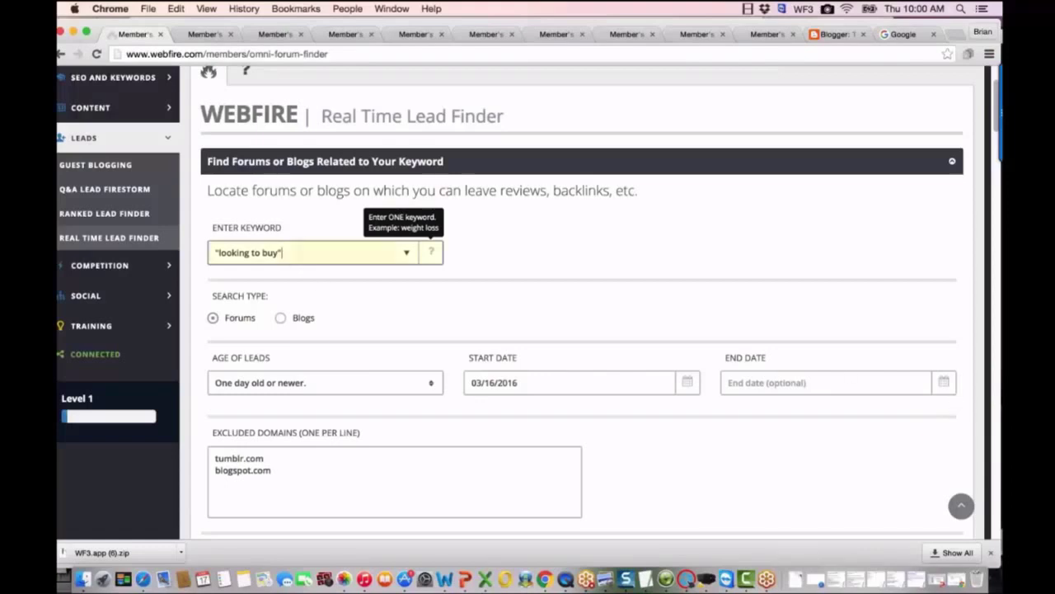
triple_click(282, 253)
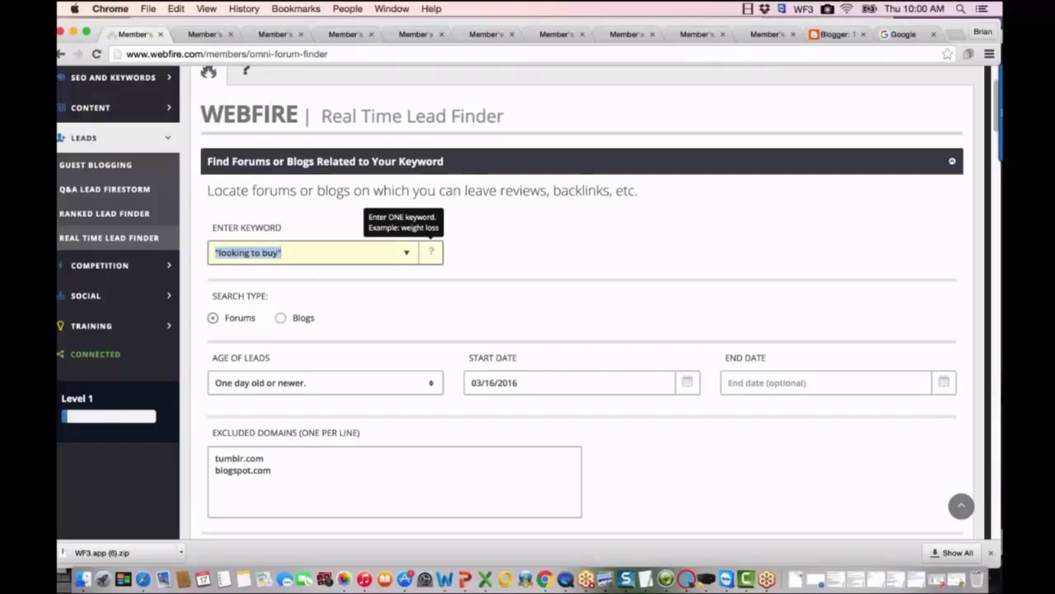
text(c)
text(M )
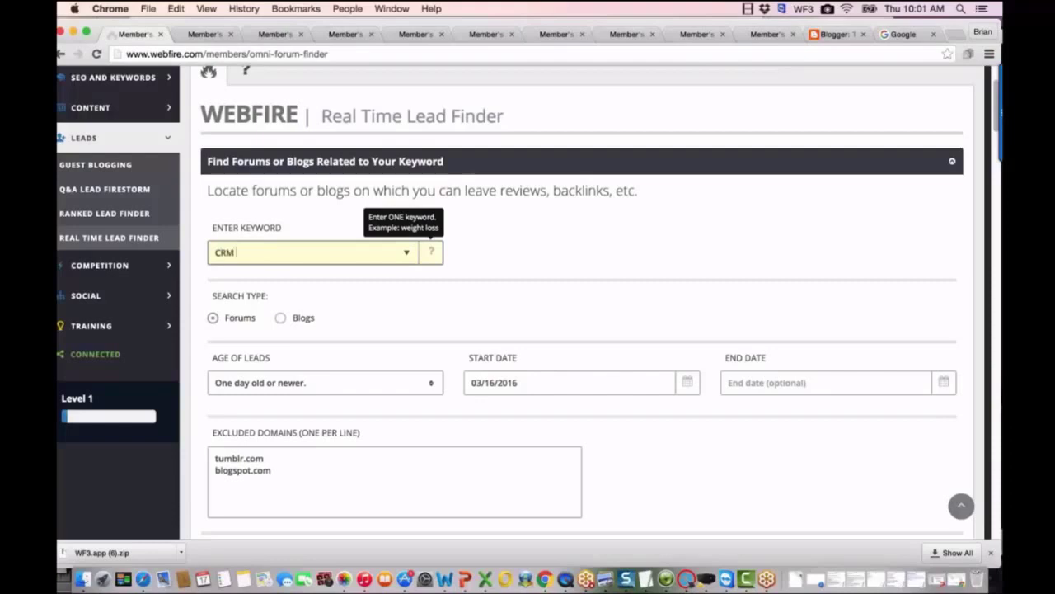
text(software)
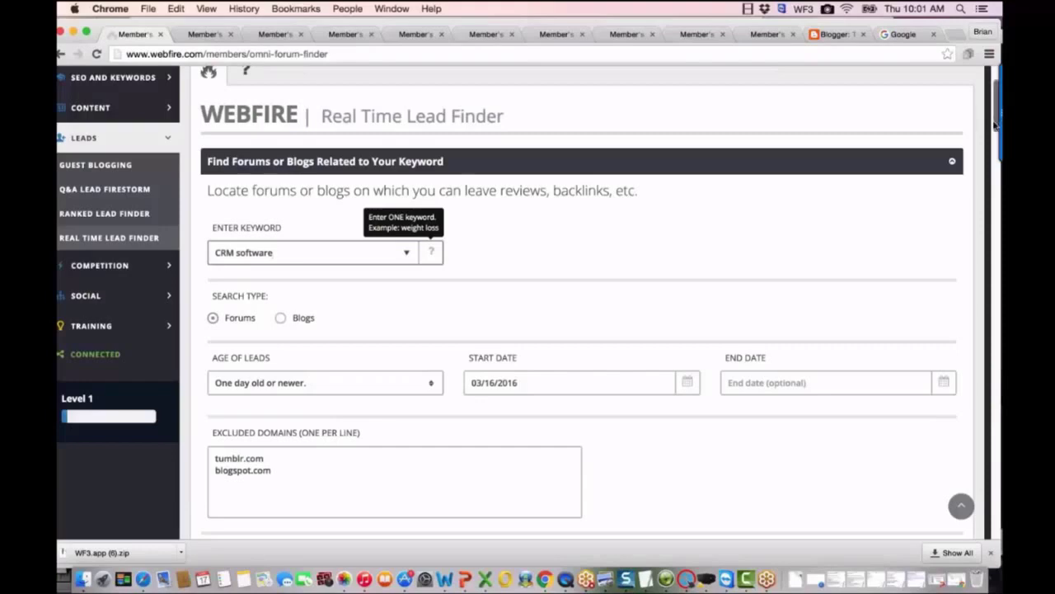
scroll(993, 115, down, 3)
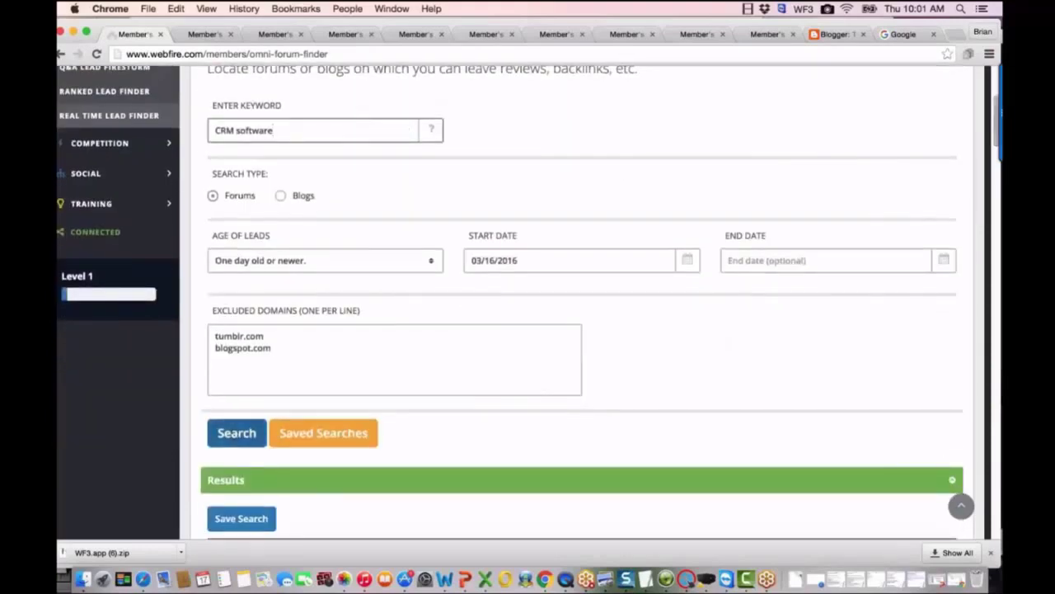
click(236, 432)
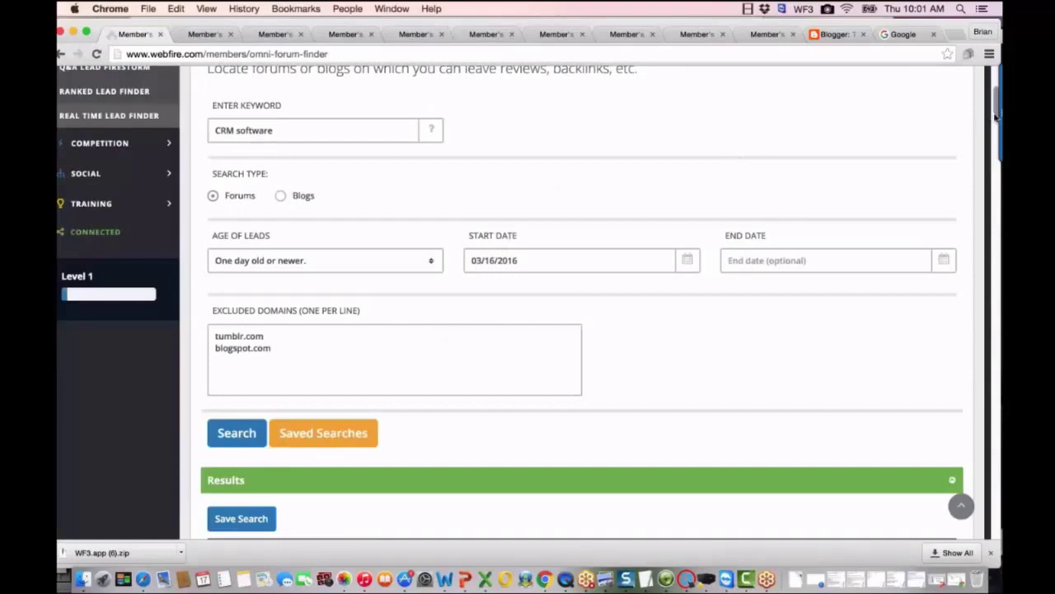
Enclose the keyword in quotation marks as "CRM software", rerun the forum search and look through the leads.
drag(996, 115, 998, 74)
scroll(353, 247, down, 1)
click(349, 215)
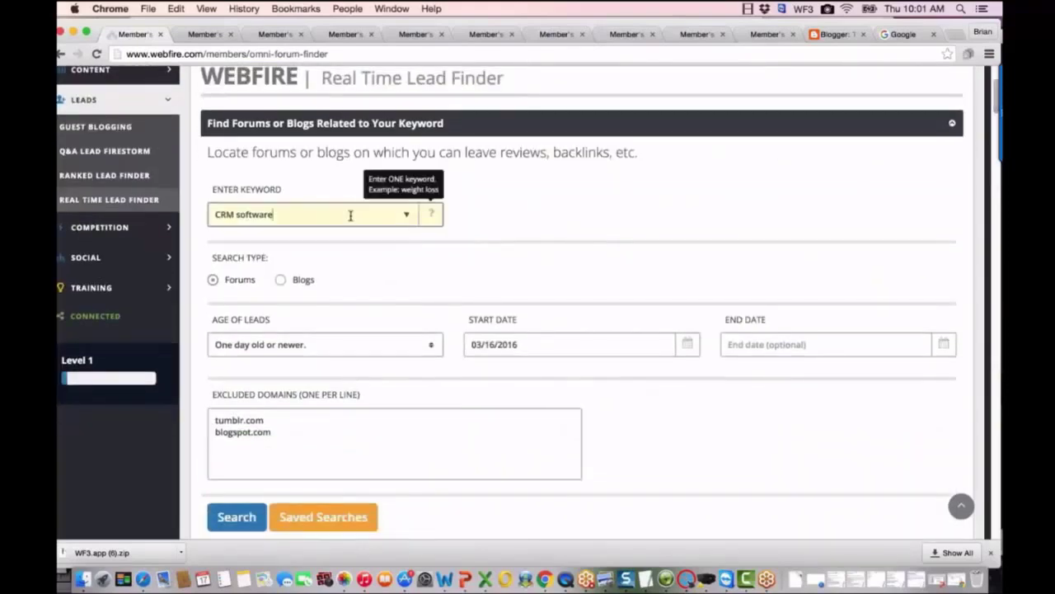
text(")
click(216, 213)
text(")
click(236, 517)
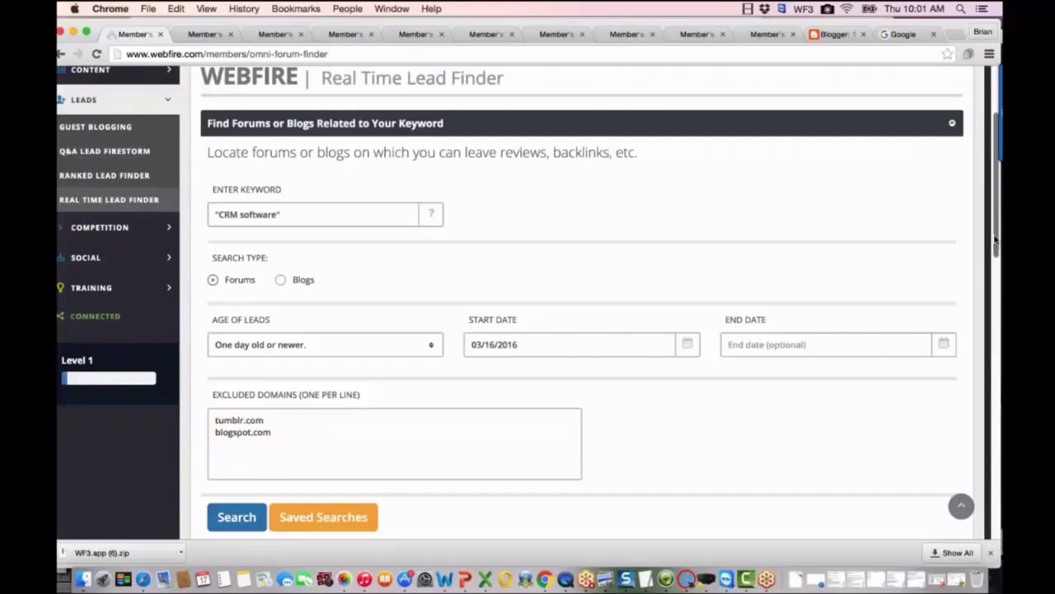
scroll(995, 252, down, 1)
drag(995, 251, 998, 523)
Broaden the keyword to crm without quotation marks, run the forum search and look through the leads.
click(961, 506)
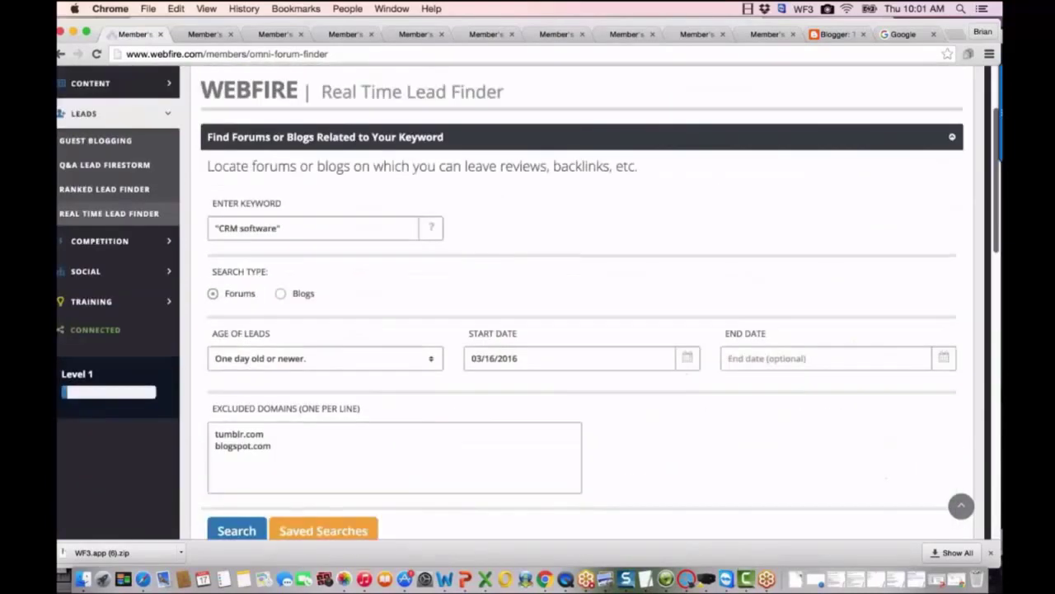
triple_click(211, 250)
text(crm)
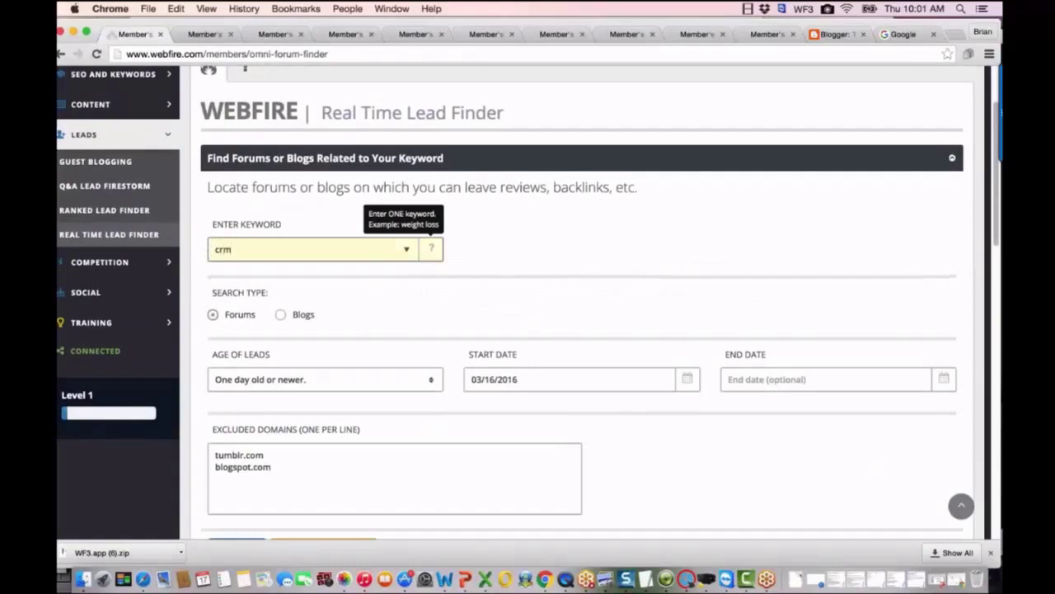
scroll(997, 187, down, 3)
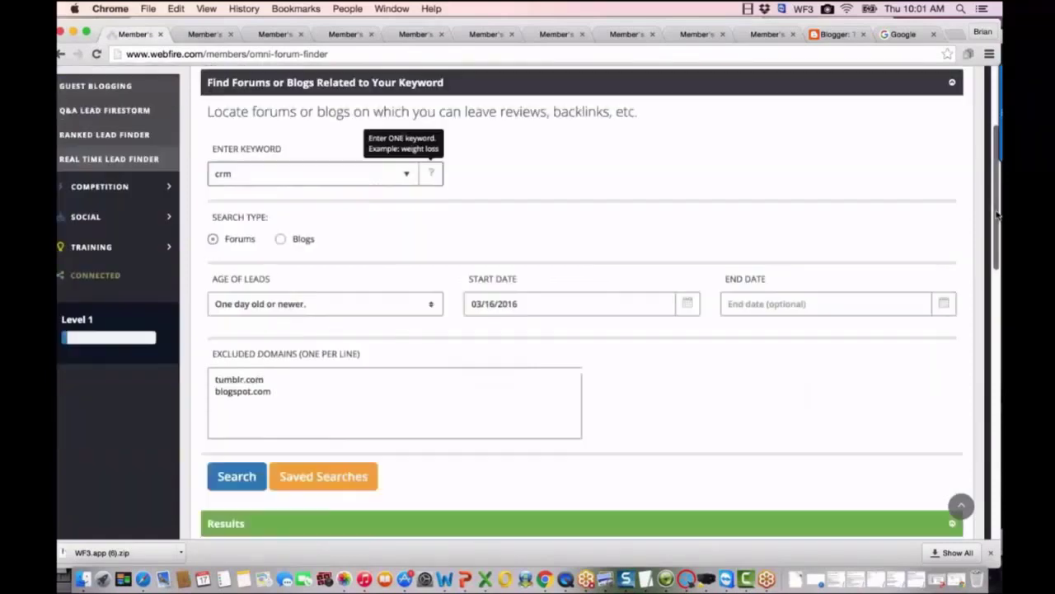
key(Return)
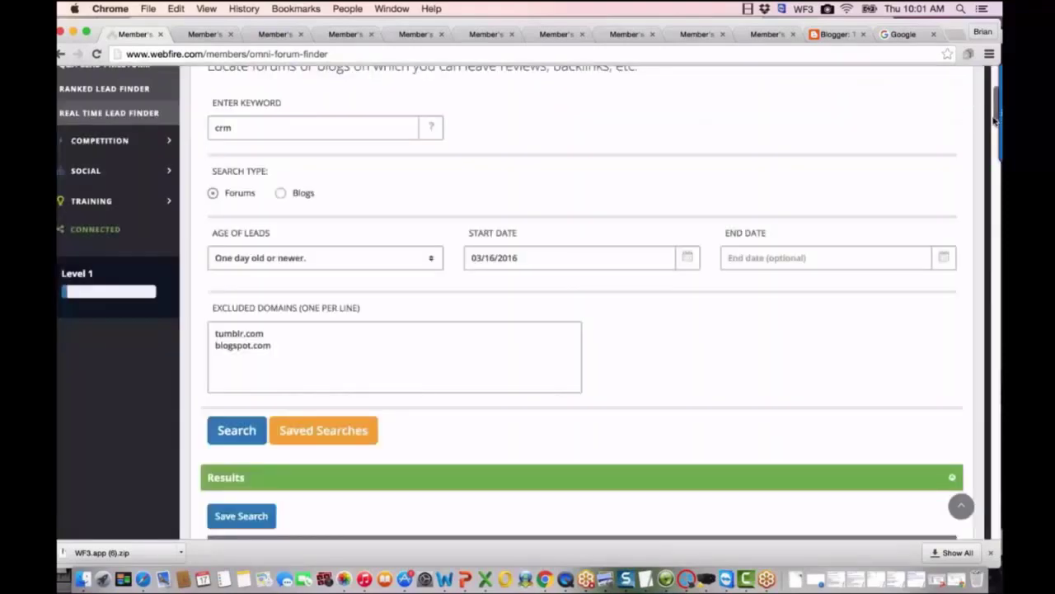
drag(994, 121, 954, 181)
Set the keyword to butterfly watch, limit the leads to one week old or newer and run the forum search.
double_click(281, 220)
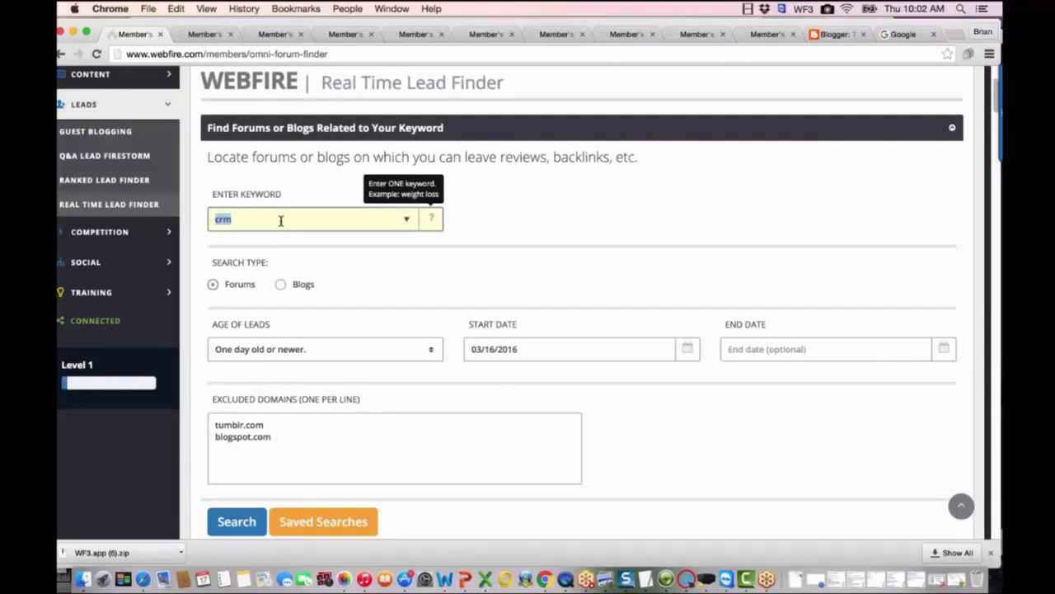
text(butterfly a)
key(BackSpace)
text(watch)
click(434, 353)
click(414, 361)
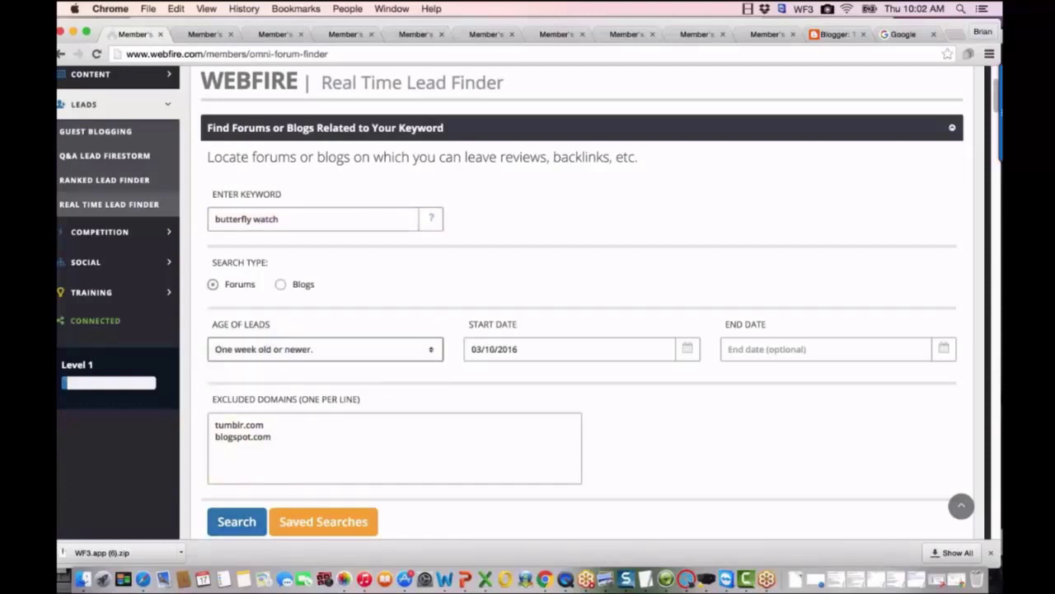
click(238, 521)
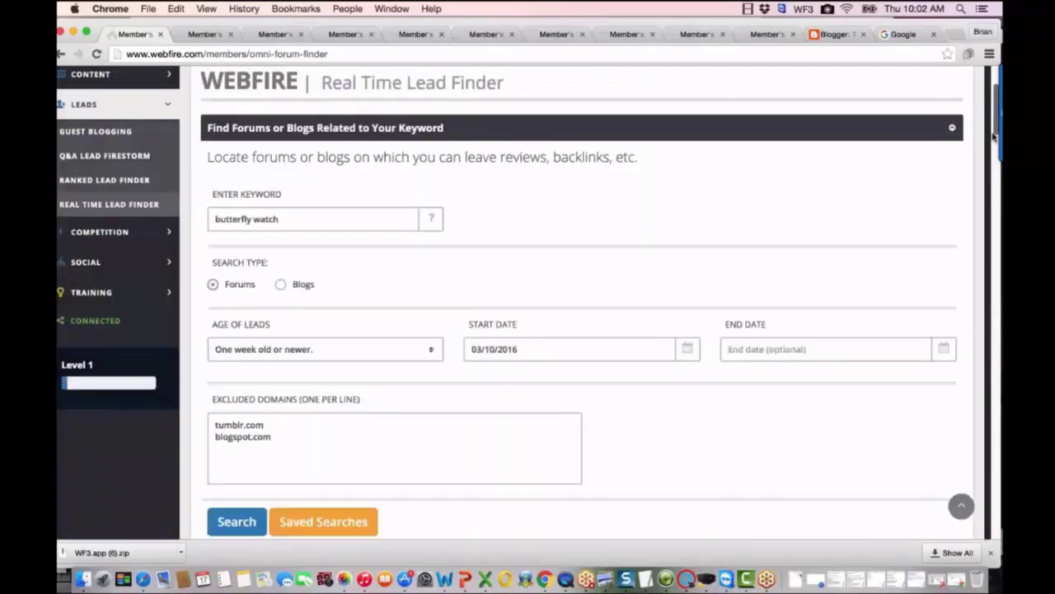
Look through the forum leads found for butterfly watch.
drag(995, 136, 996, 382)
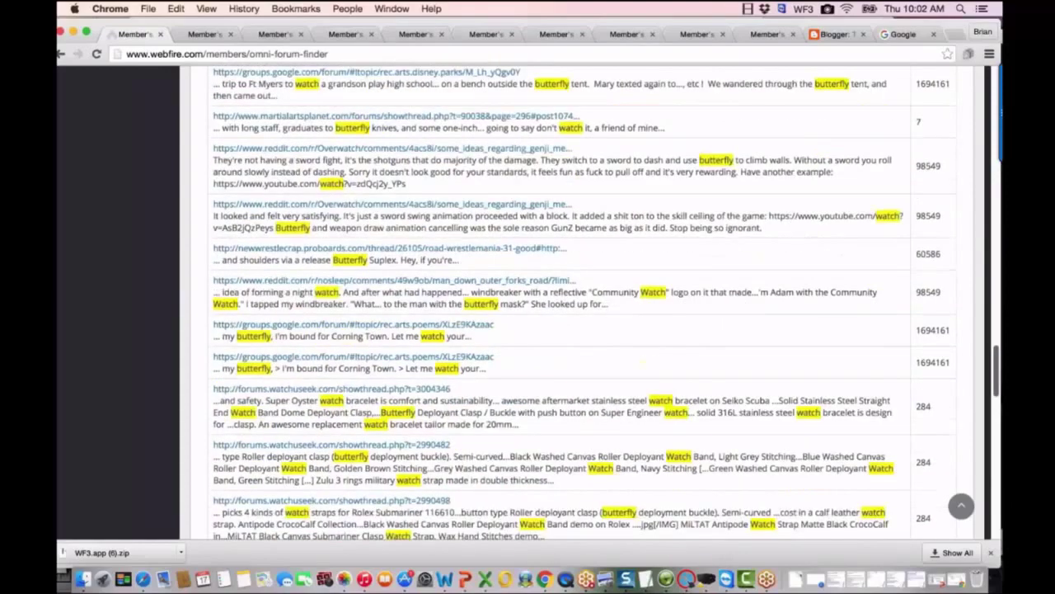
click(962, 505)
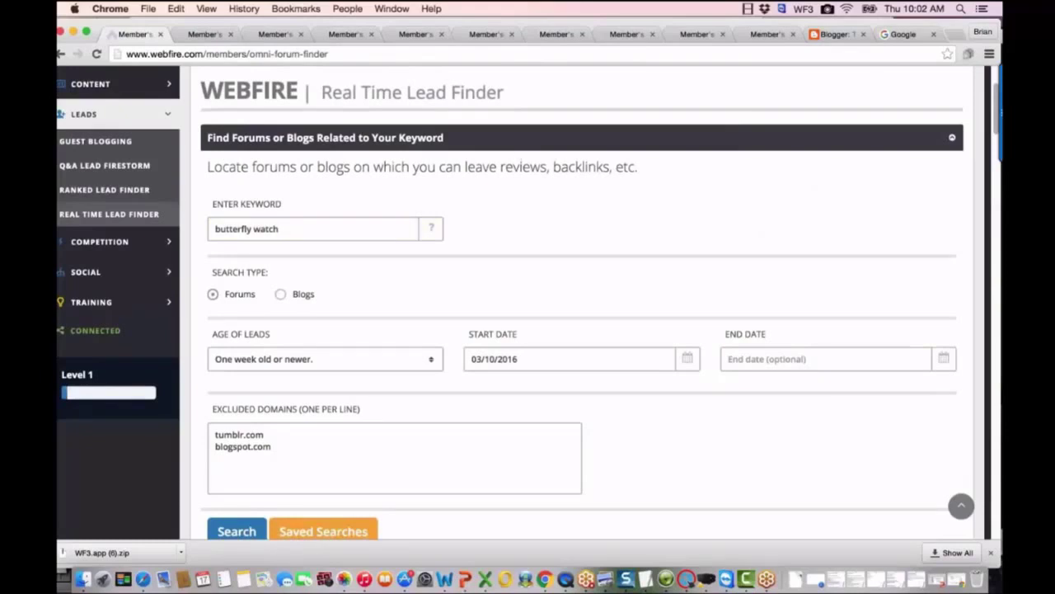
Replace the keyword with make money online, run the forum search and look through the leads.
click(288, 229)
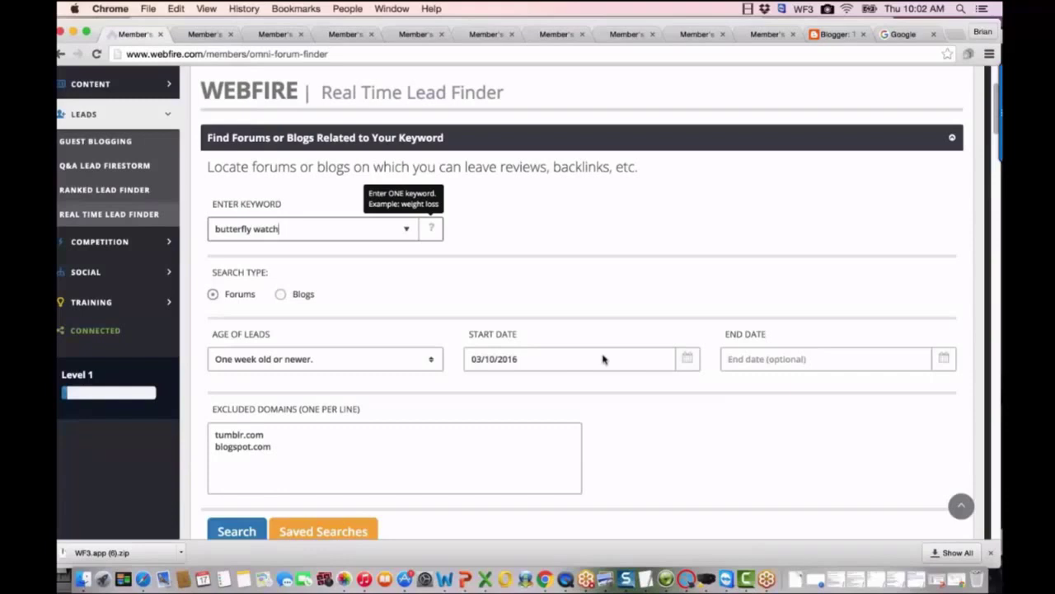
triple_click(254, 229)
text(make money online)
click(236, 530)
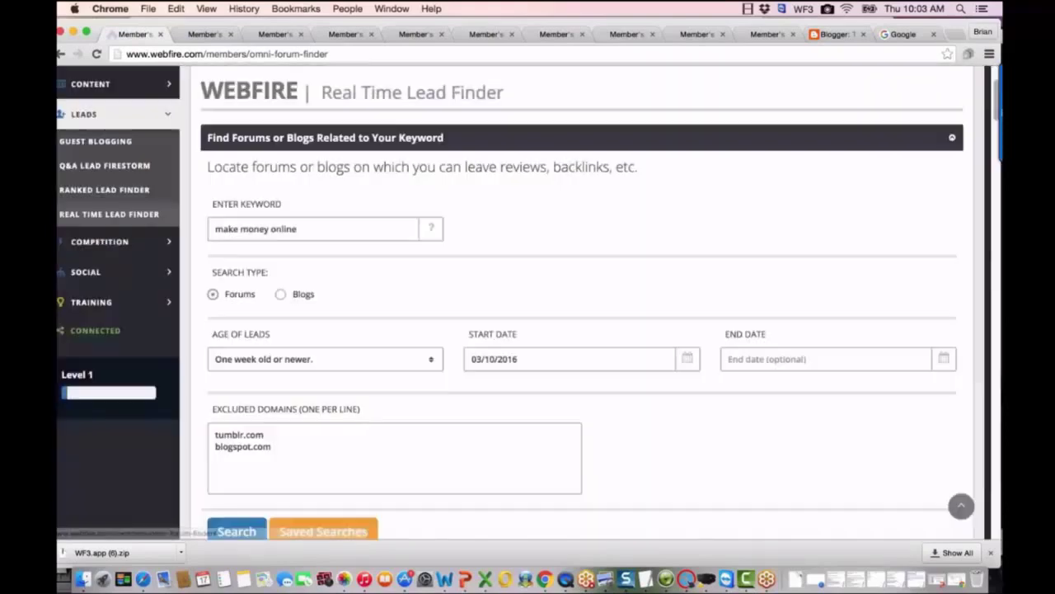
drag(994, 123, 995, 146)
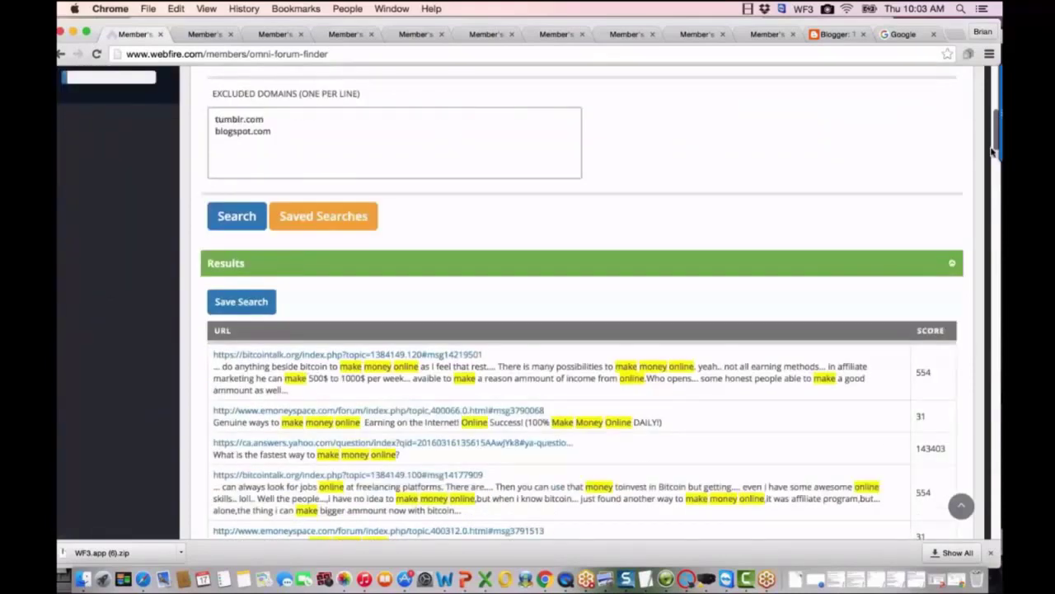
scroll(992, 148, down, 3)
scroll(993, 149, up, 2)
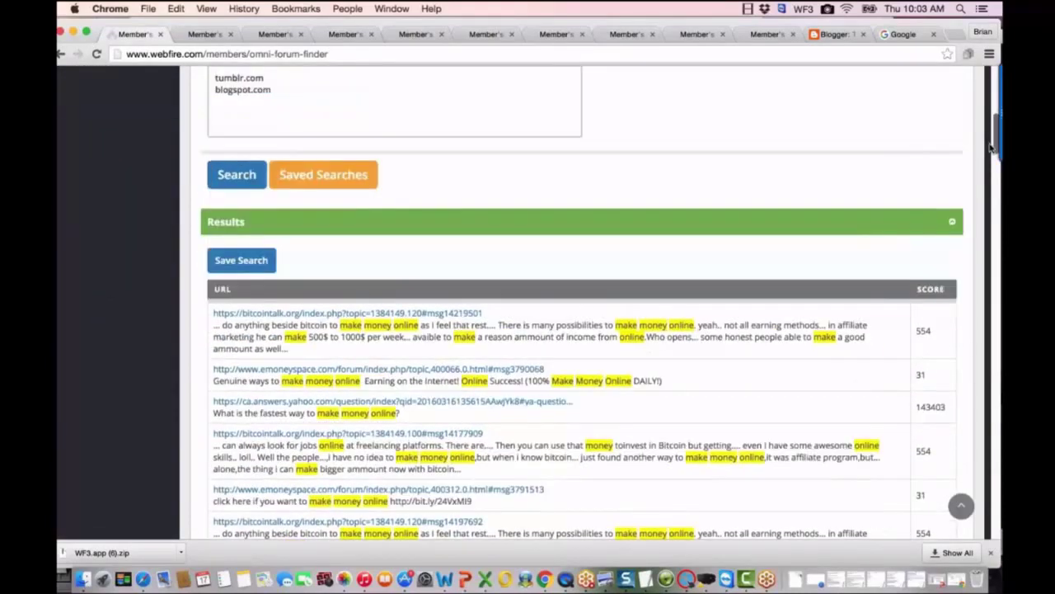
scroll(991, 145, down, 1)
scroll(992, 145, up, 5)
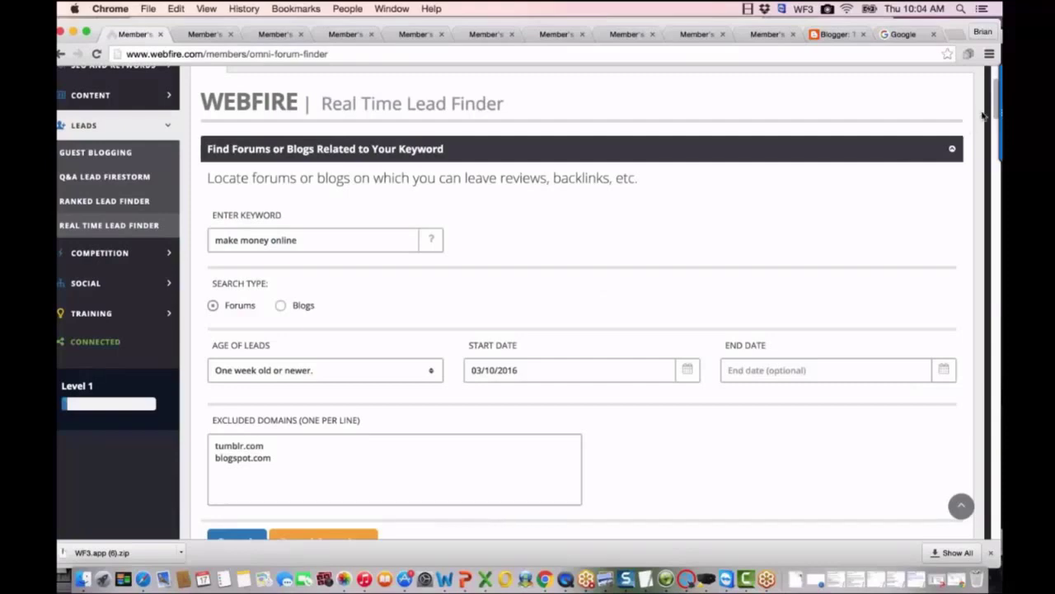
drag(995, 115, 955, 82)
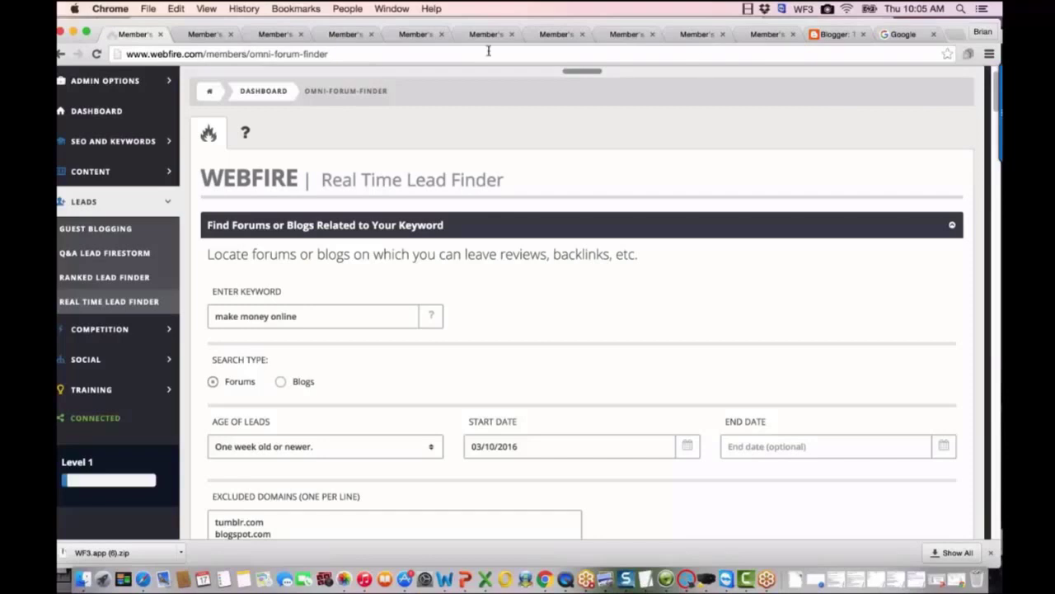
Switch to the Ranked Lead Finder results for weight loss and examine the sites, keywords, ranks and estimated reach.
click(343, 34)
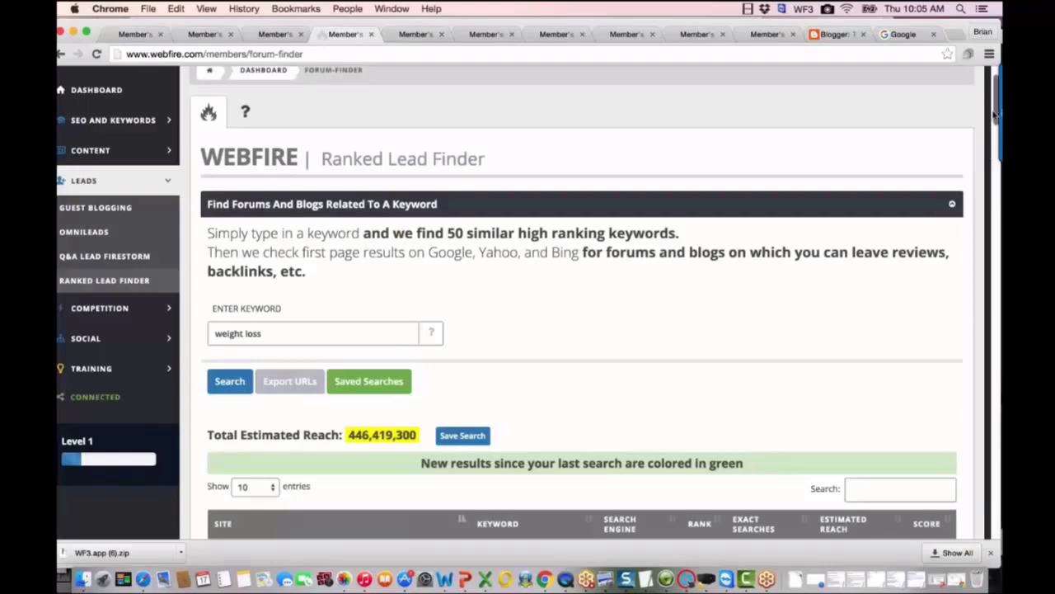
drag(995, 115, 992, 163)
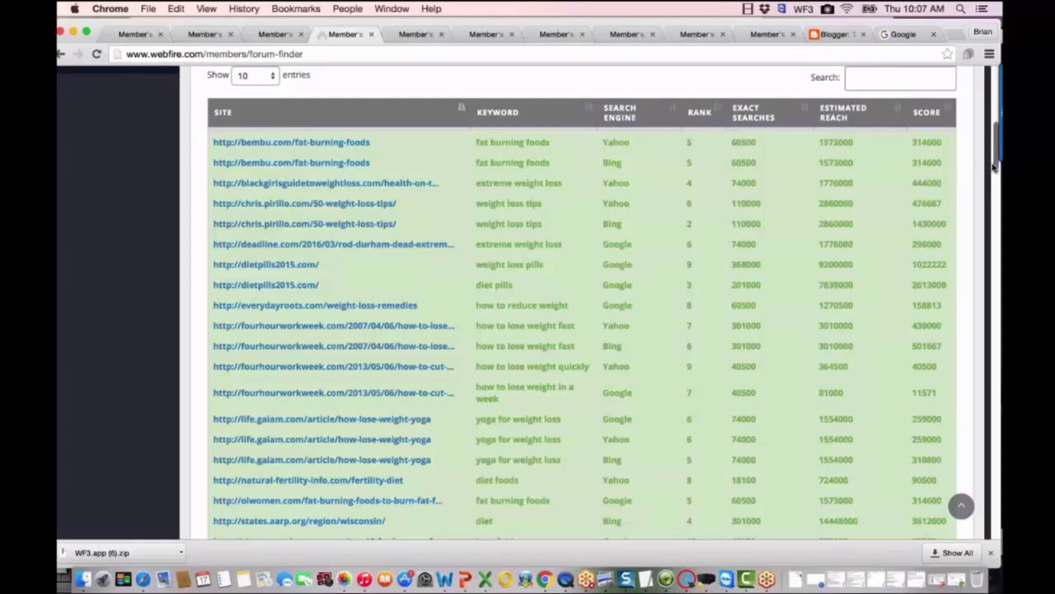
drag(994, 165, 993, 188)
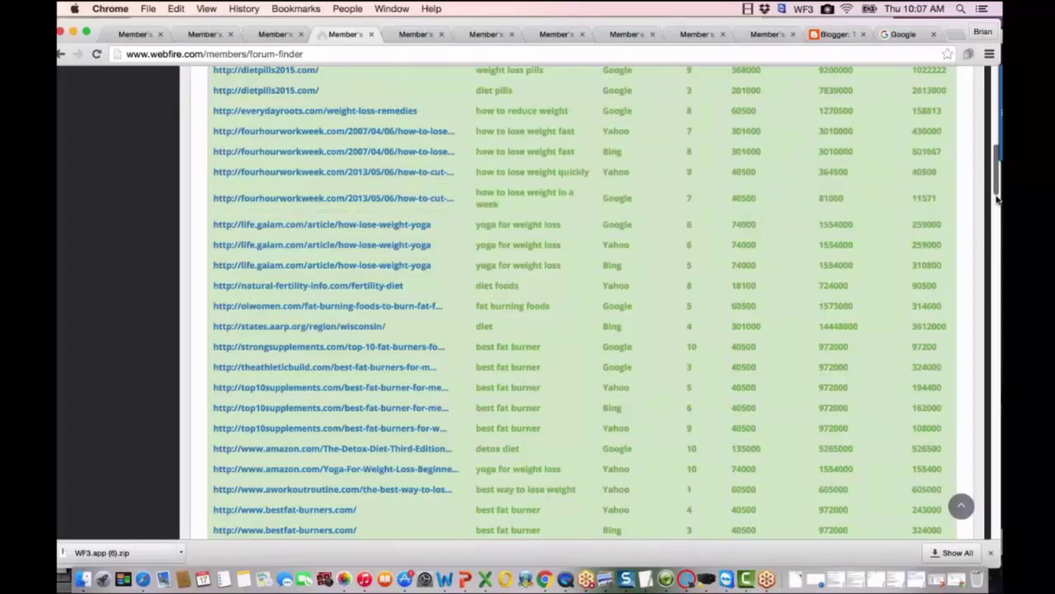
drag(997, 197, 958, 97)
scroll(961, 113, down, 20)
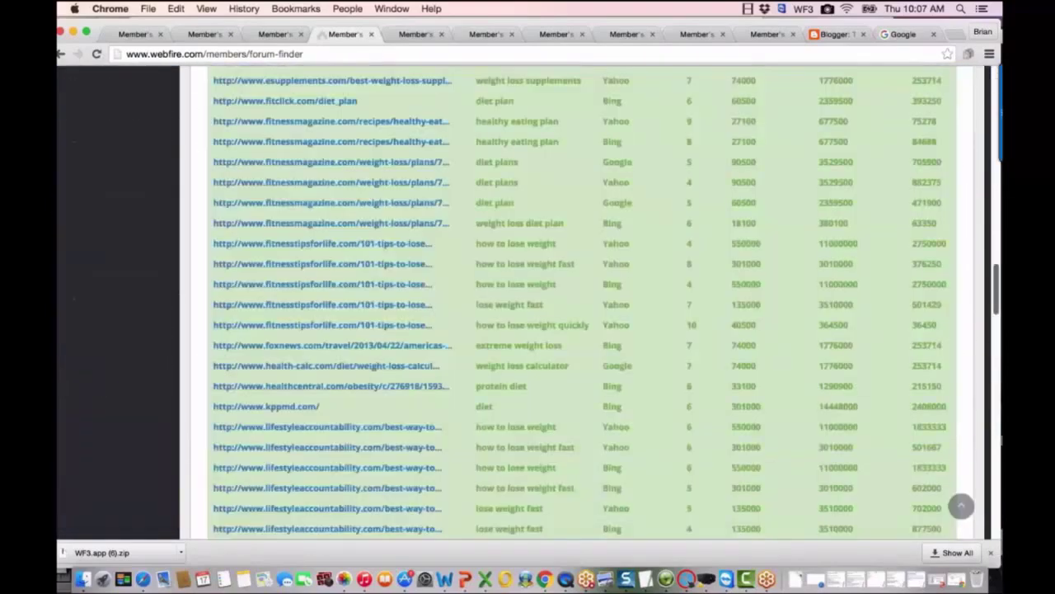
scroll(581, 305, down, 5)
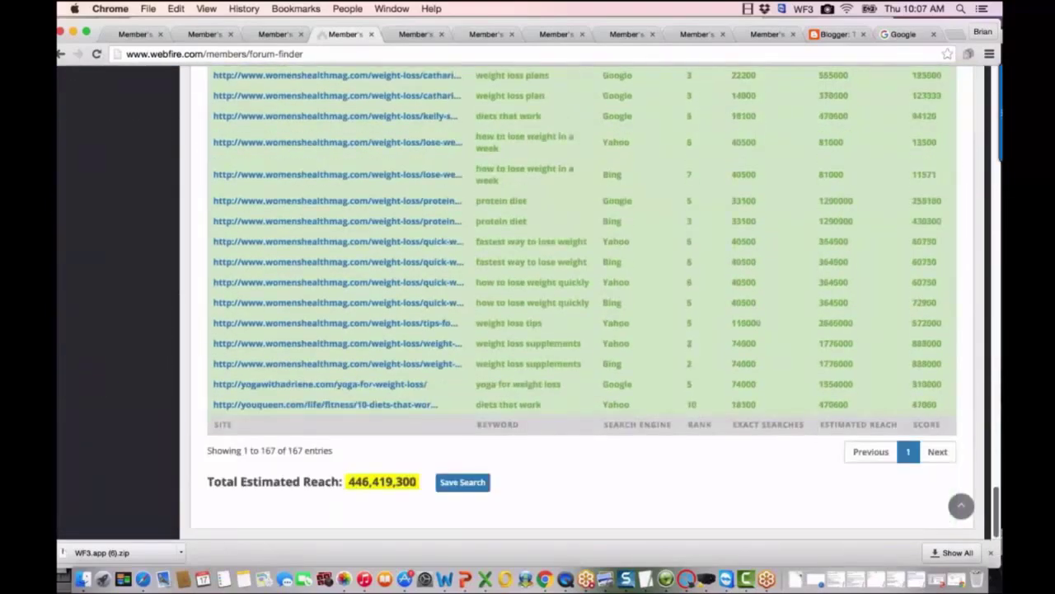
scroll(969, 259, up, 10)
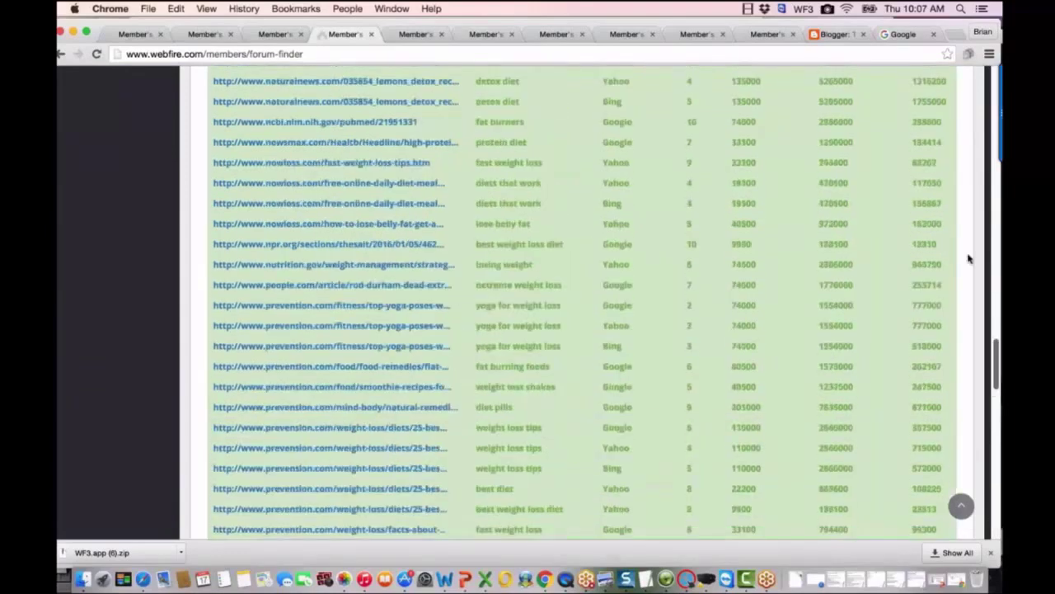
scroll(969, 259, up, 8)
scroll(955, 191, up, 10)
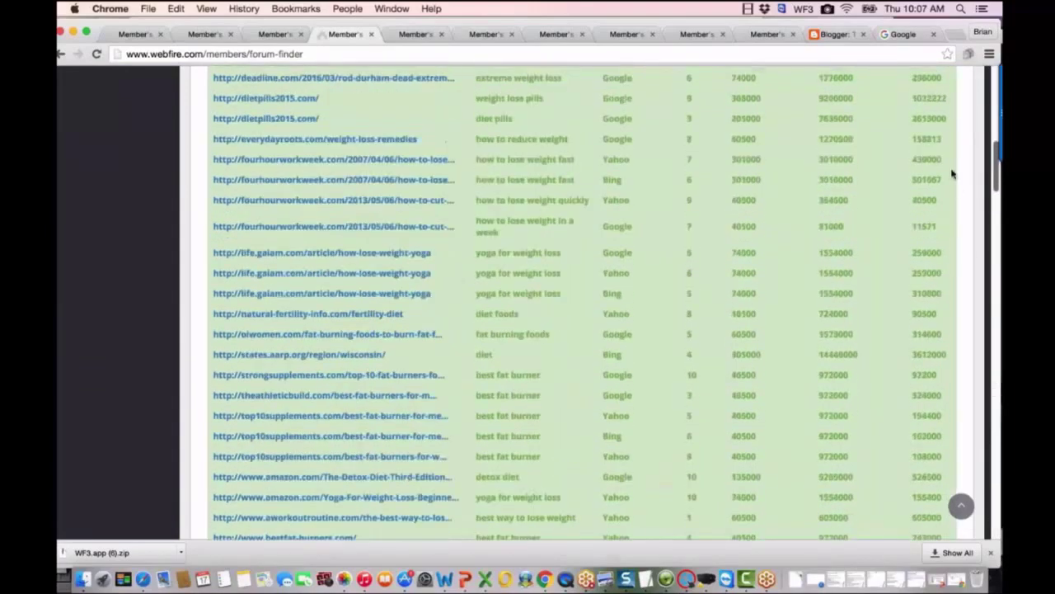
scroll(952, 155, down, 2)
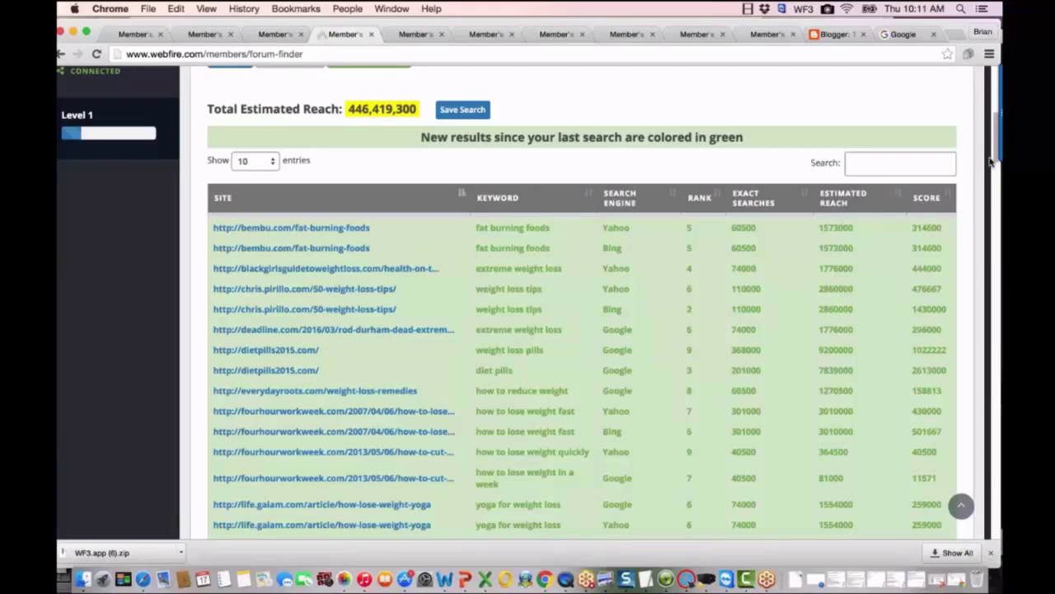
drag(994, 162, 991, 134)
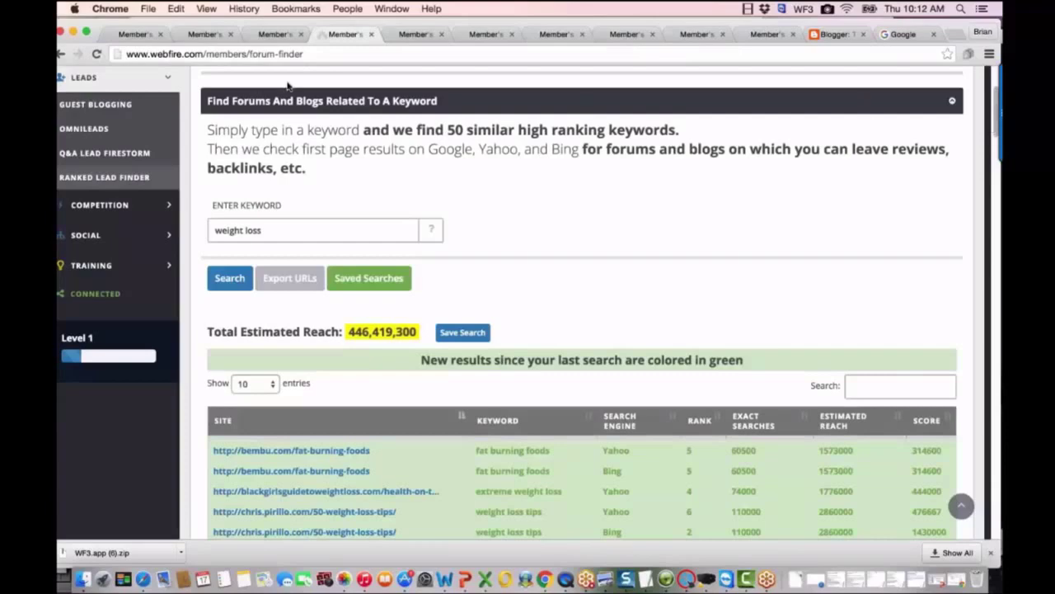
Switch to the Answer Finder results for lose weight and examine the Answer.com and Yahoo.com questions.
click(622, 34)
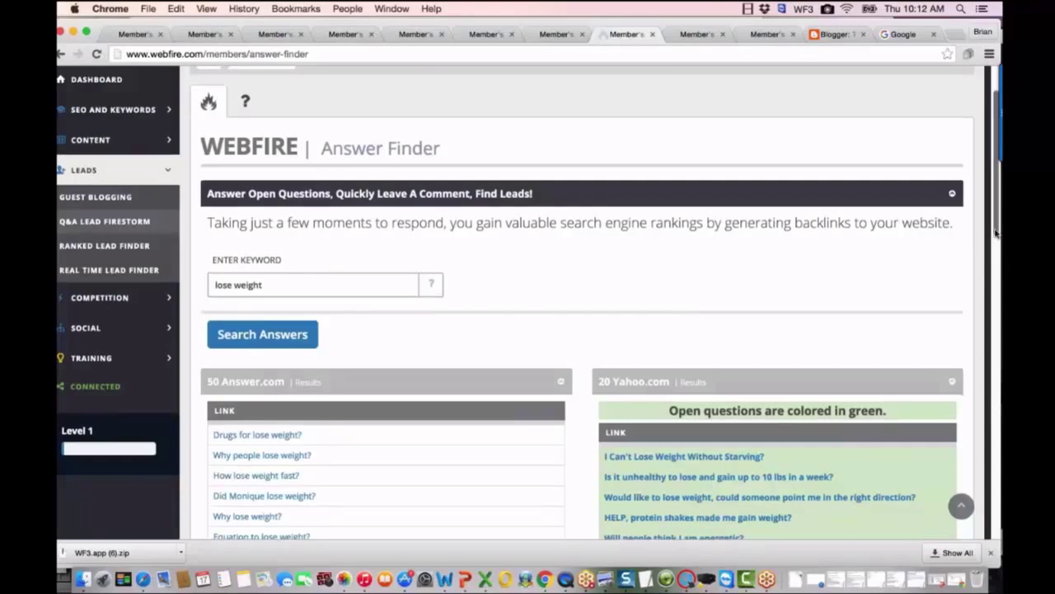
drag(996, 221, 994, 259)
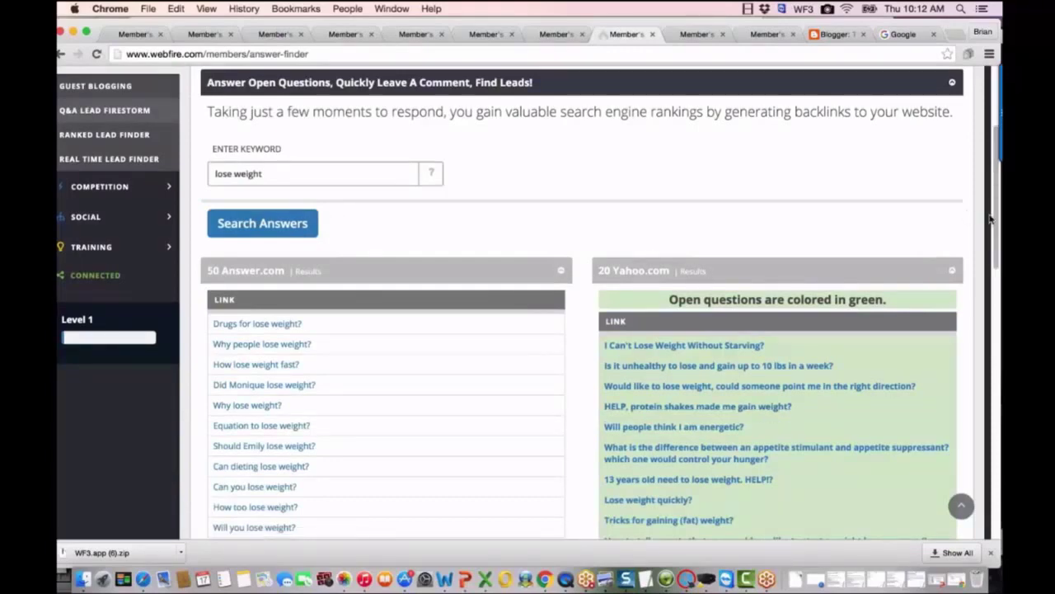
drag(994, 236, 996, 270)
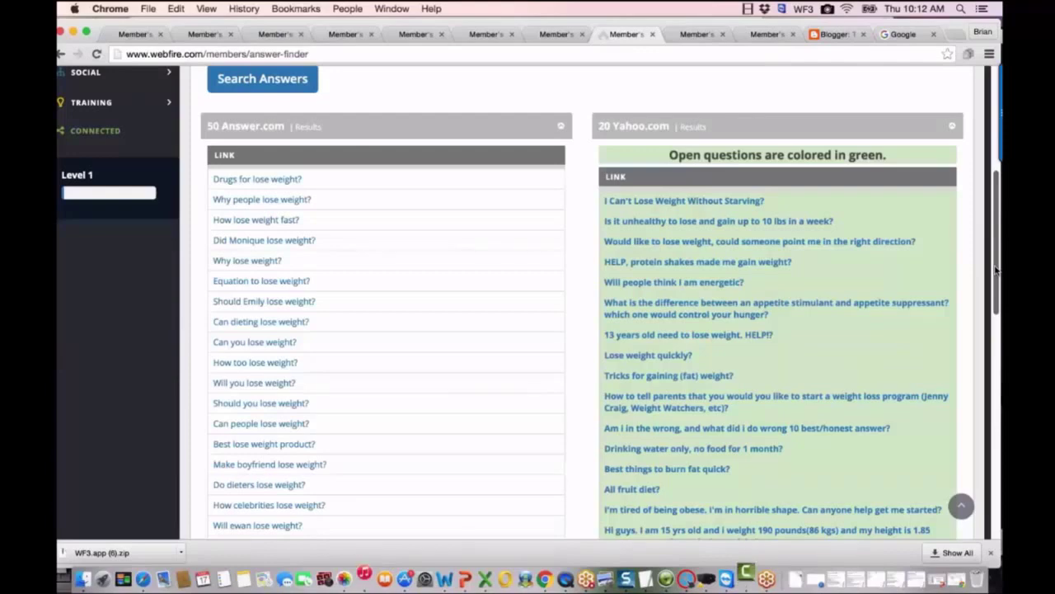
drag(996, 271, 993, 316)
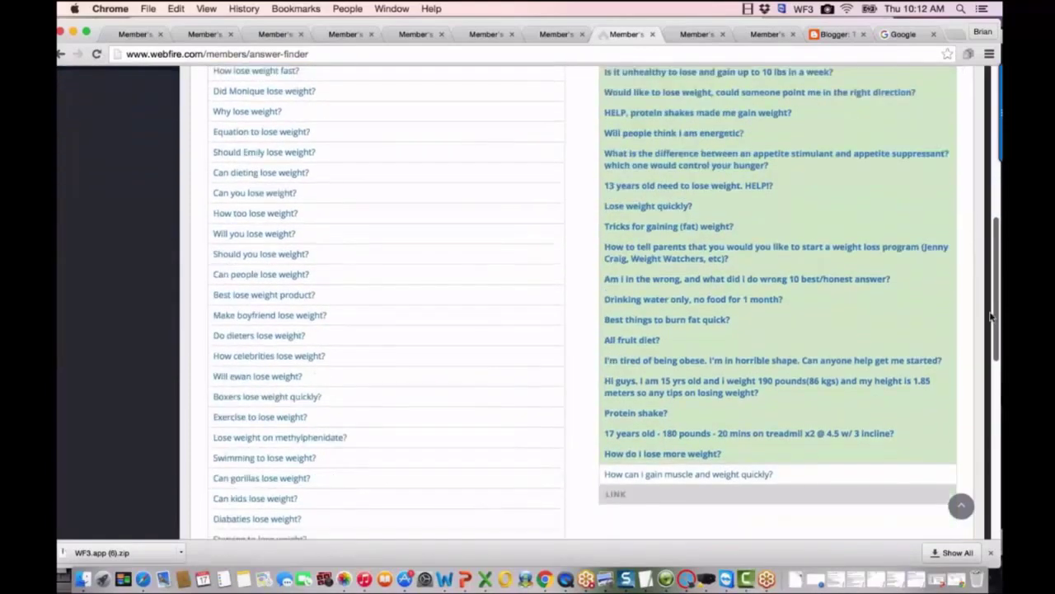
scroll(782, 175, up, 3)
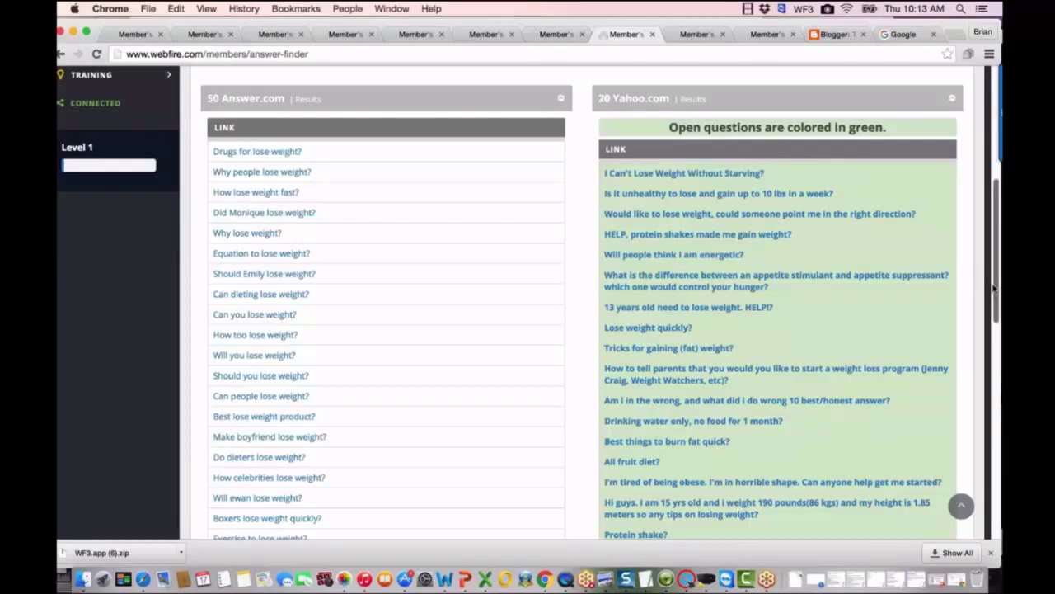
scroll(994, 288, up, 2)
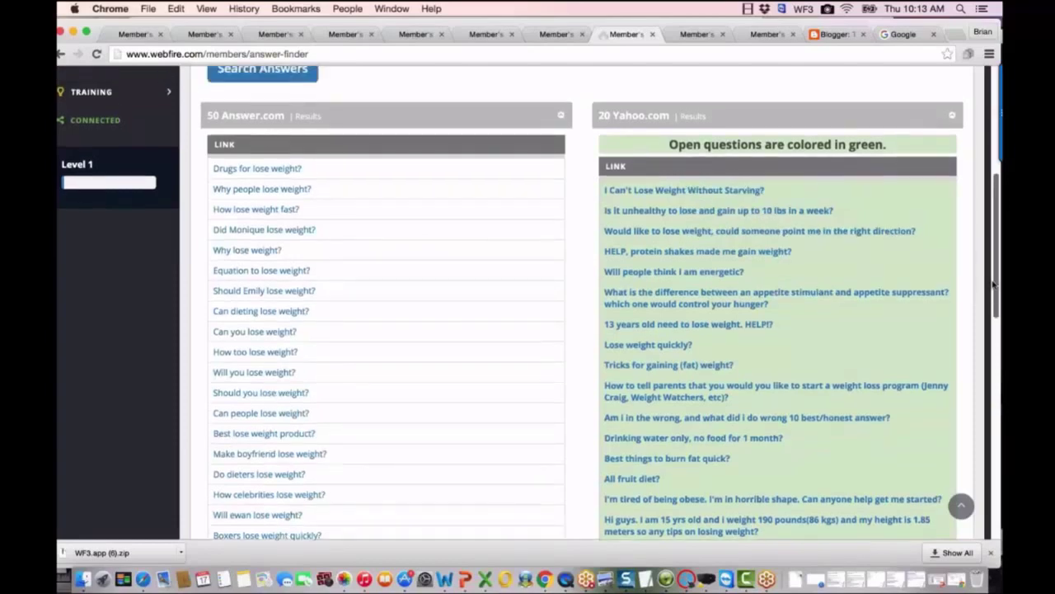
scroll(993, 286, down, 1)
drag(993, 284, 987, 227)
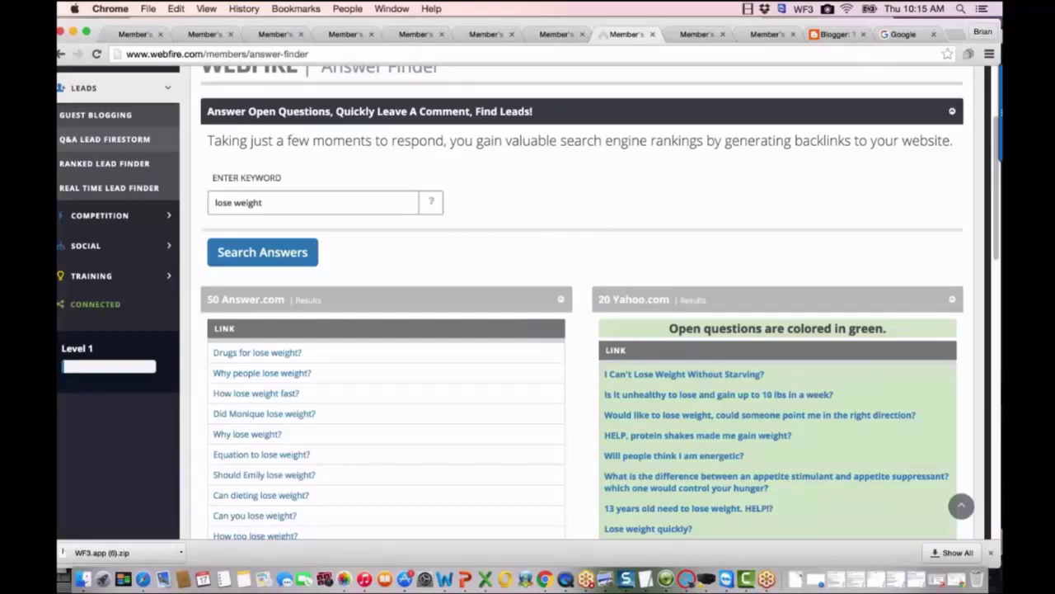
Return to the Real Time Lead Finder page and show the available Competition tools.
click(136, 34)
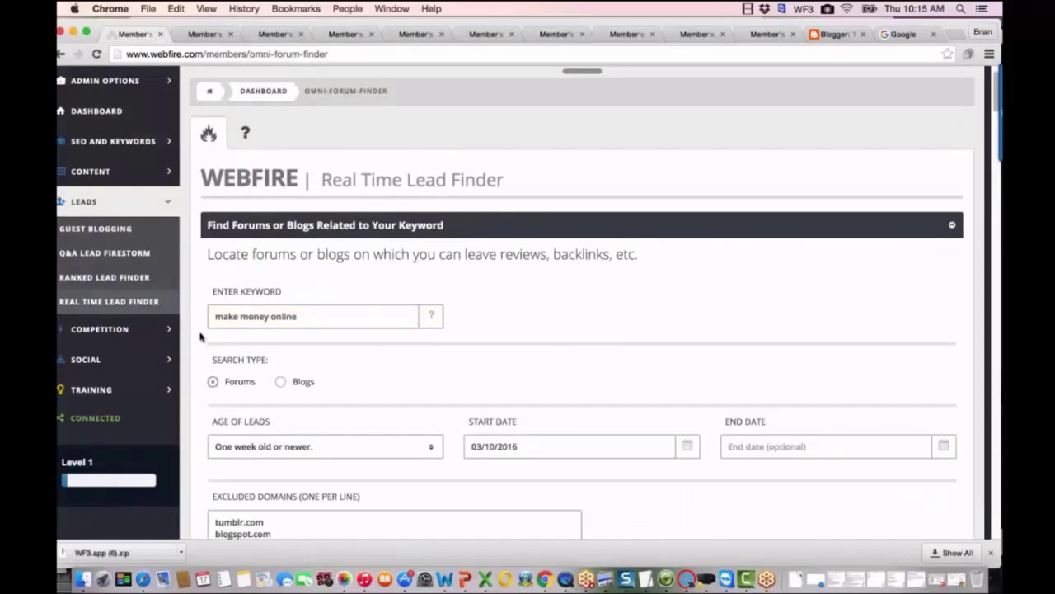
click(114, 331)
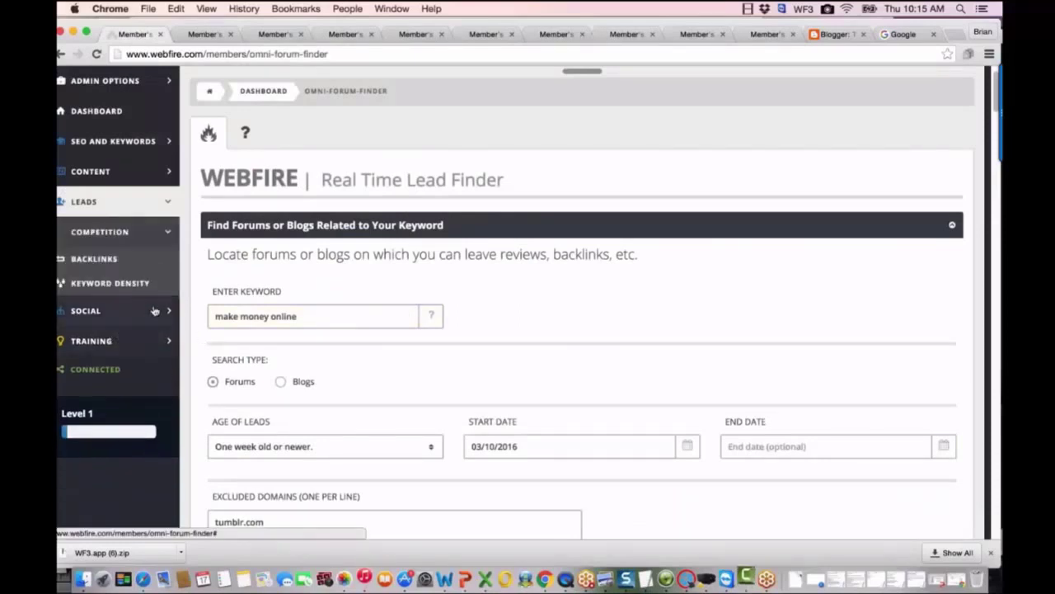
click(105, 268)
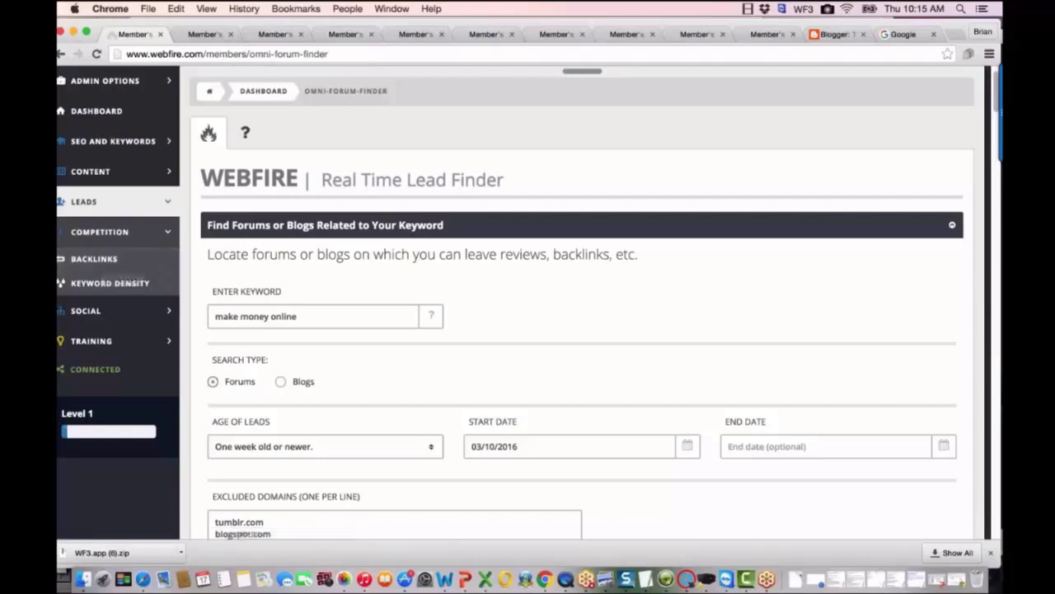
Review the competitor backlink comparison for mobile autoresponder and view the sites linking to mobileautoresponder.com.
click(551, 34)
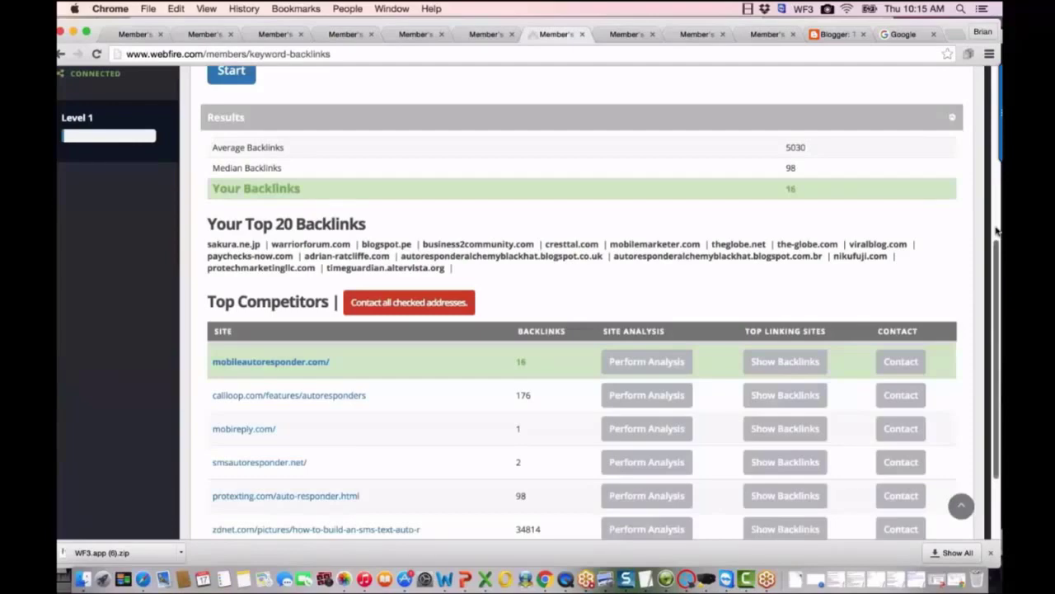
scroll(998, 233, up, 5)
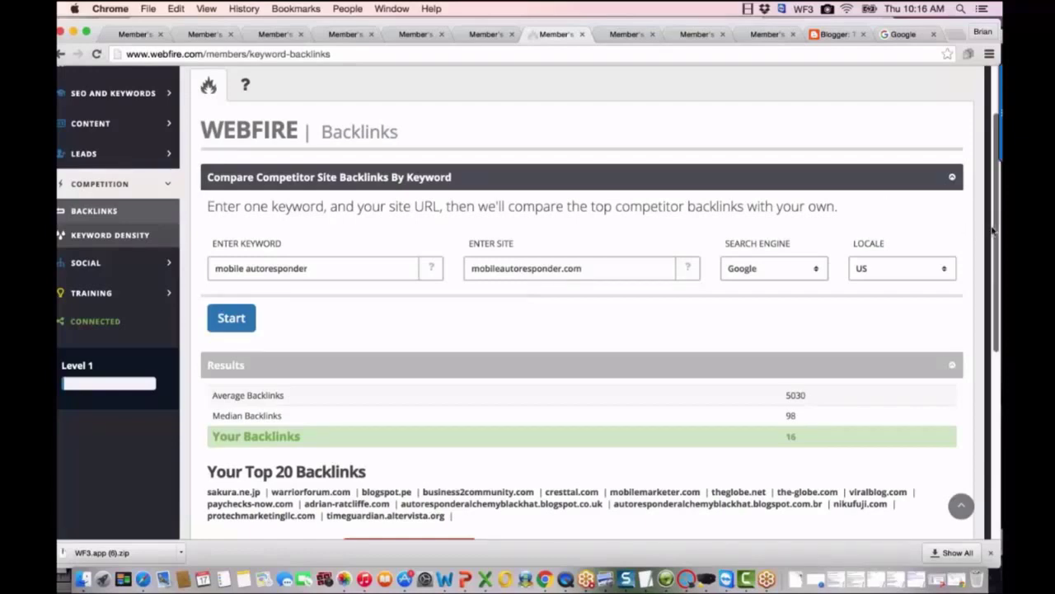
drag(992, 230, 988, 356)
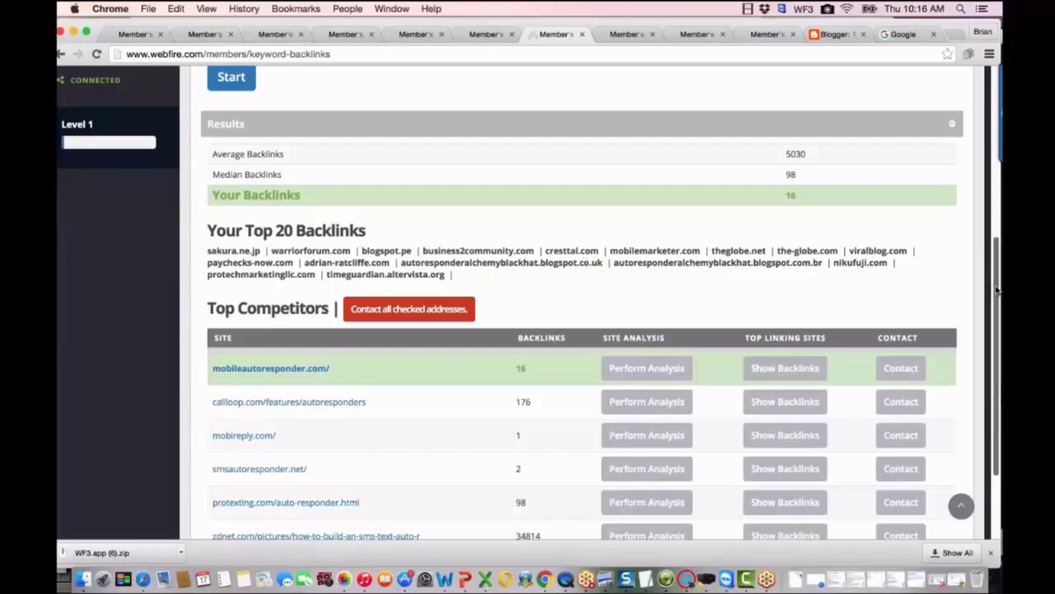
drag(997, 290, 995, 349)
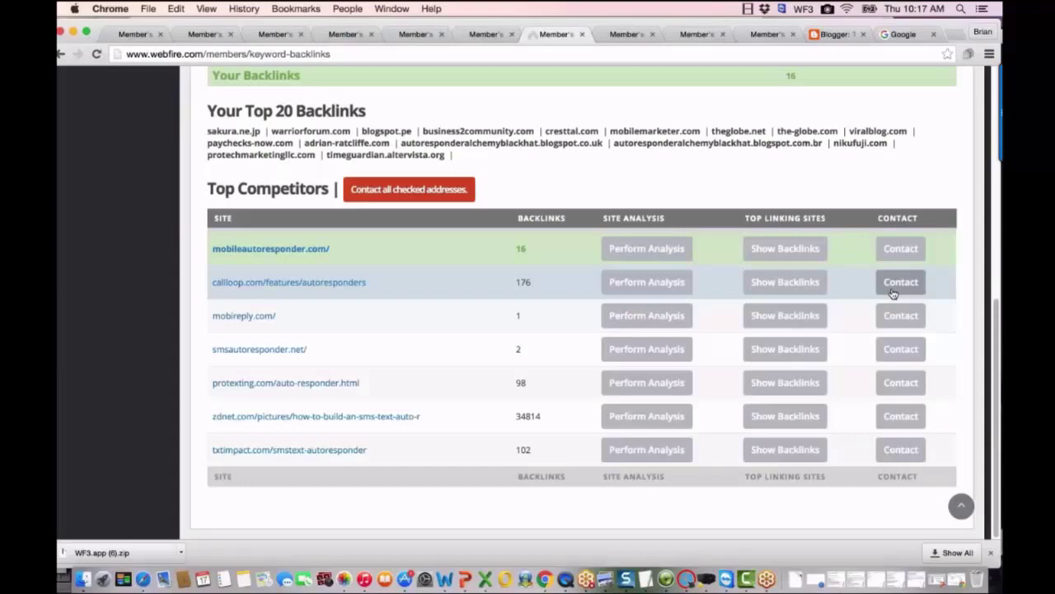
click(773, 249)
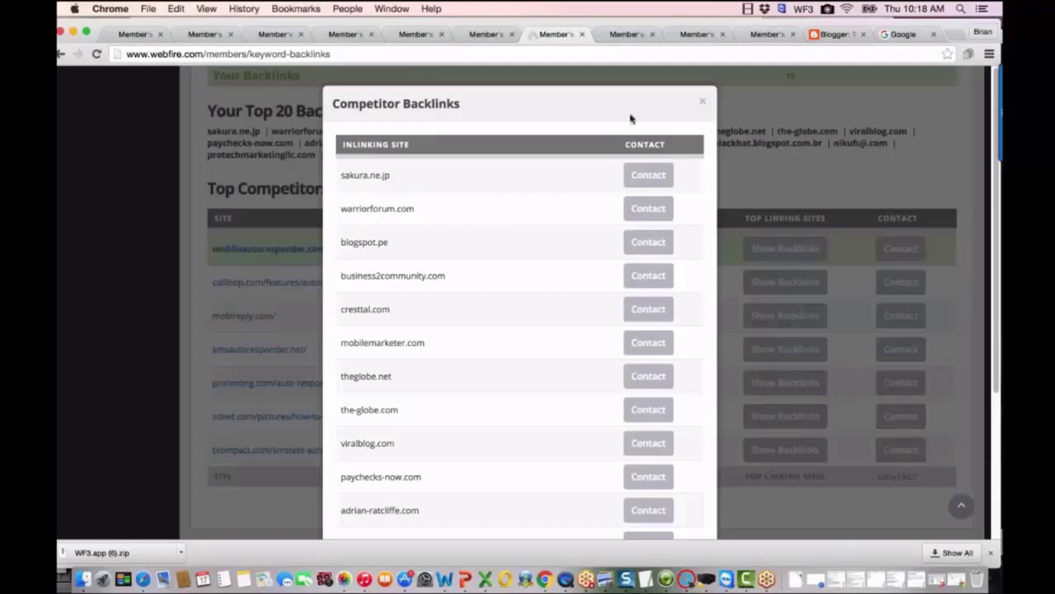
click(701, 103)
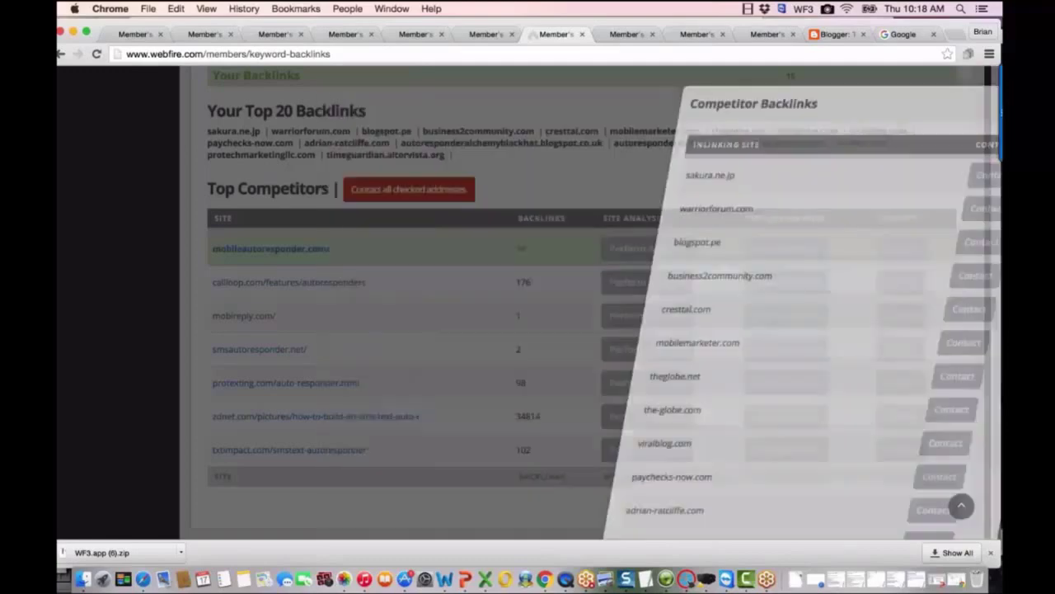
Leave the backlink comparison and open the WebFire Dashboard from the Real Time Lead Finder page.
click(126, 35)
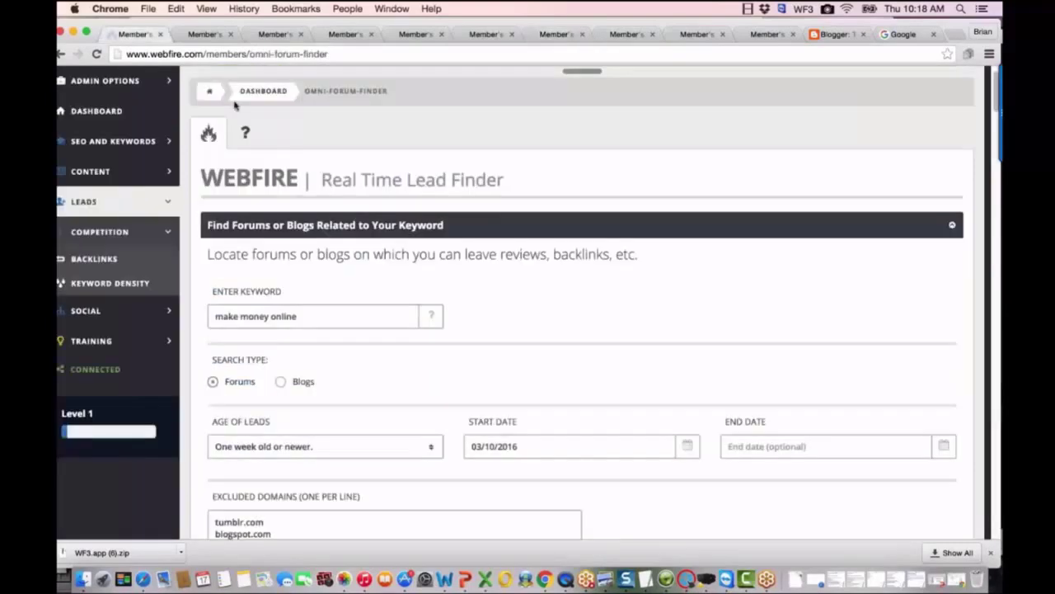
click(111, 115)
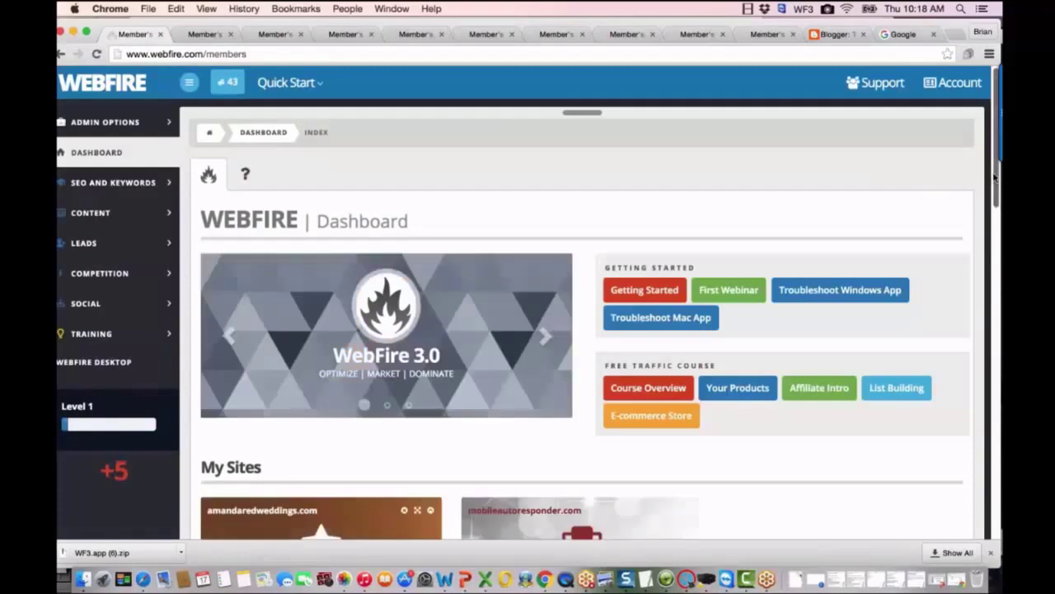
Look over the Dashboard's My Sites, My Leads and Activity sections and the Getting Started and Free Traffic Course options.
scroll(996, 177, down, 3)
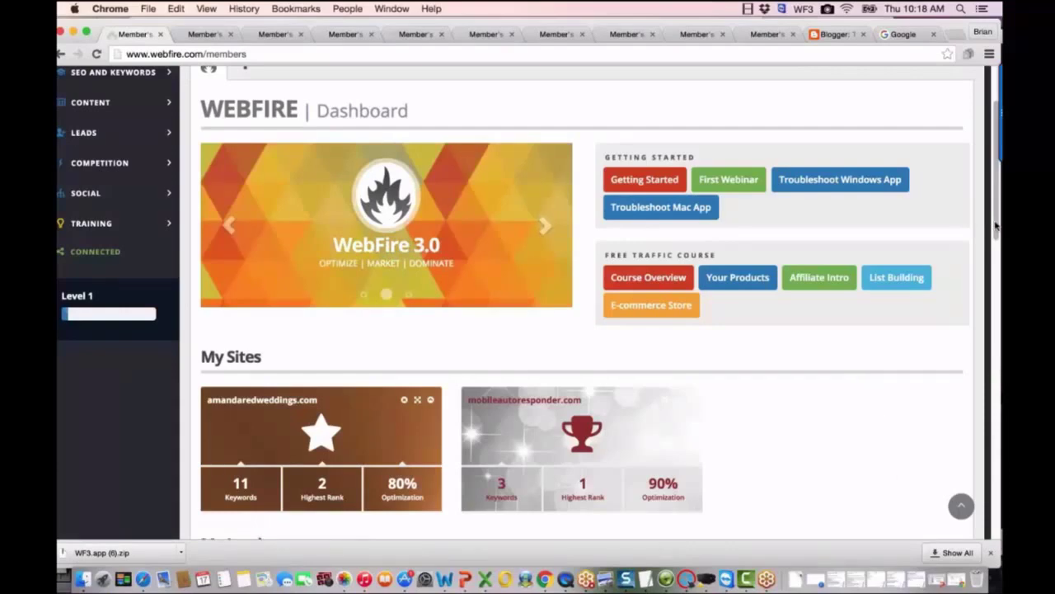
drag(996, 227, 994, 303)
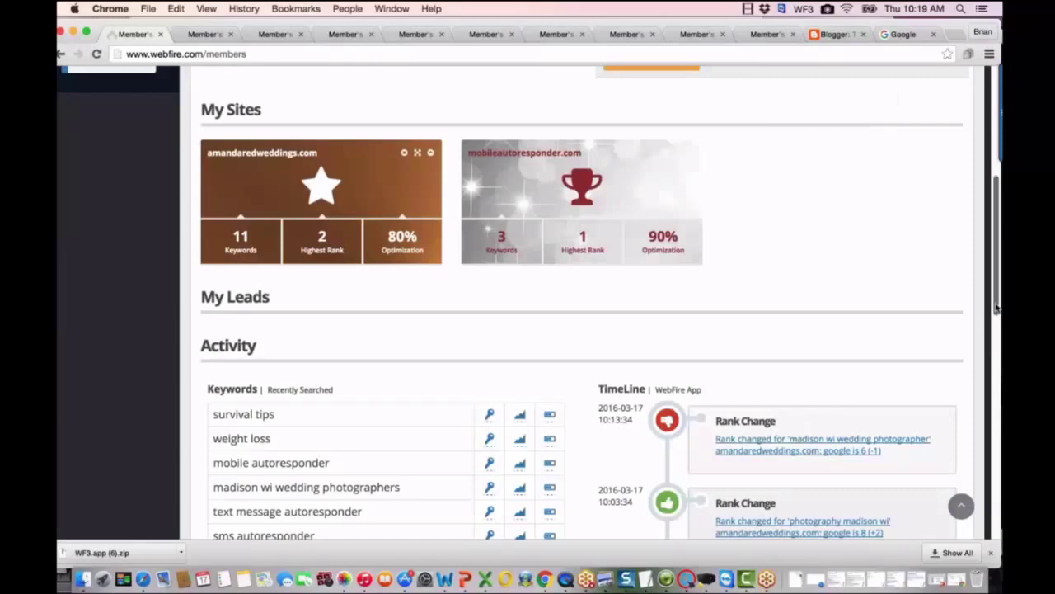
drag(996, 306, 961, 201)
scroll(962, 201, down, 3)
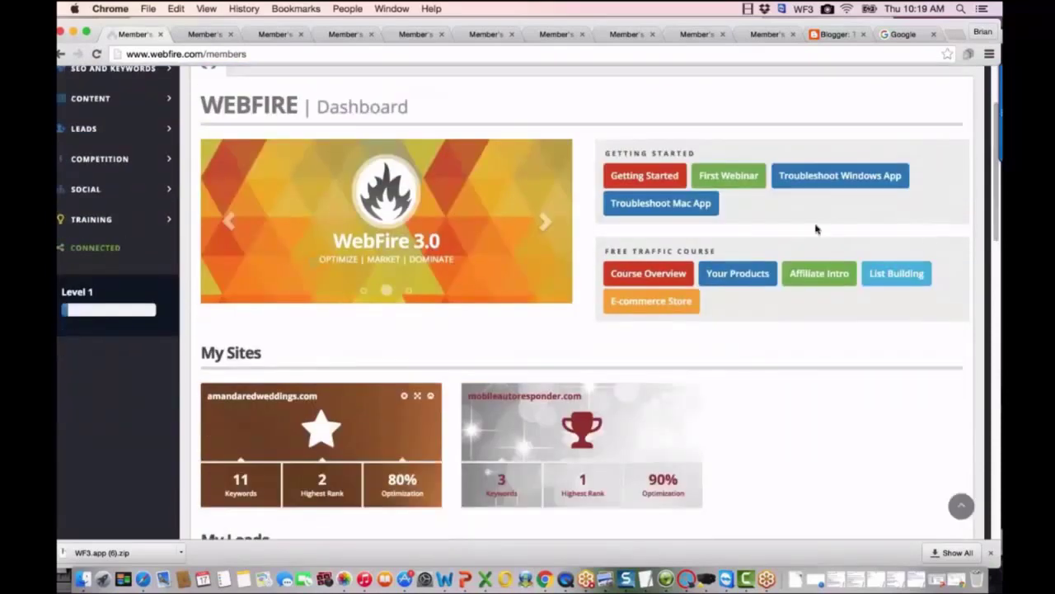
Start the Getting Started guide, answer Yes to already having a website, and proceed to adding a domain.
click(643, 175)
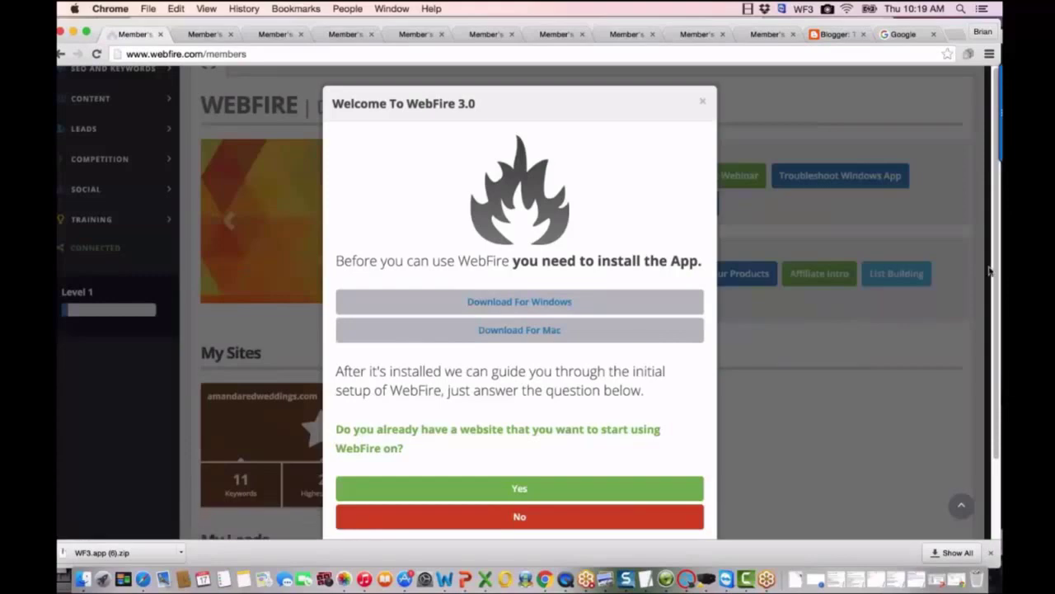
scroll(993, 310, down, 2)
scroll(993, 311, down, 3)
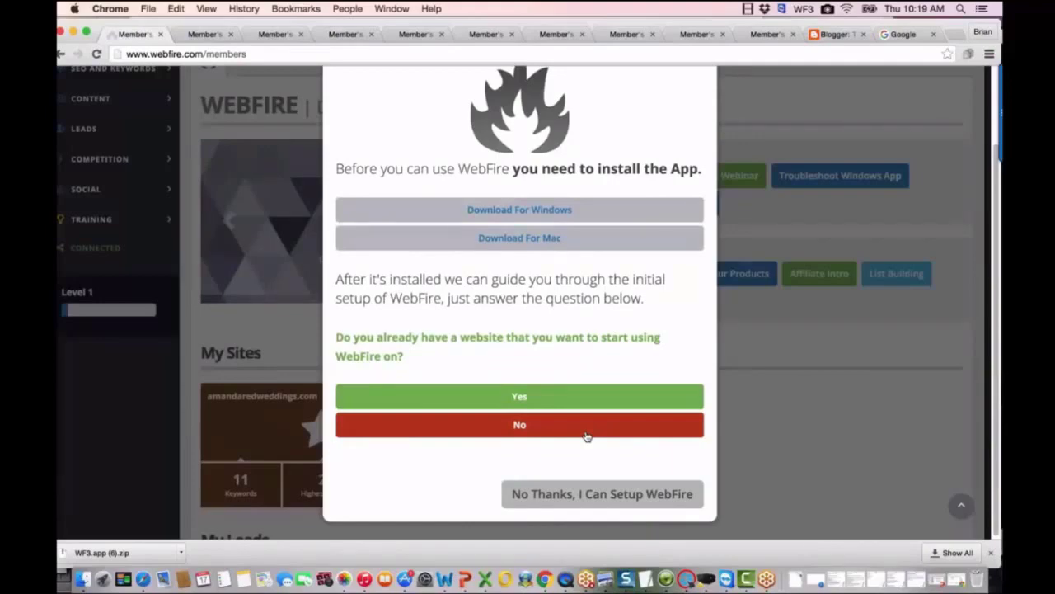
click(543, 397)
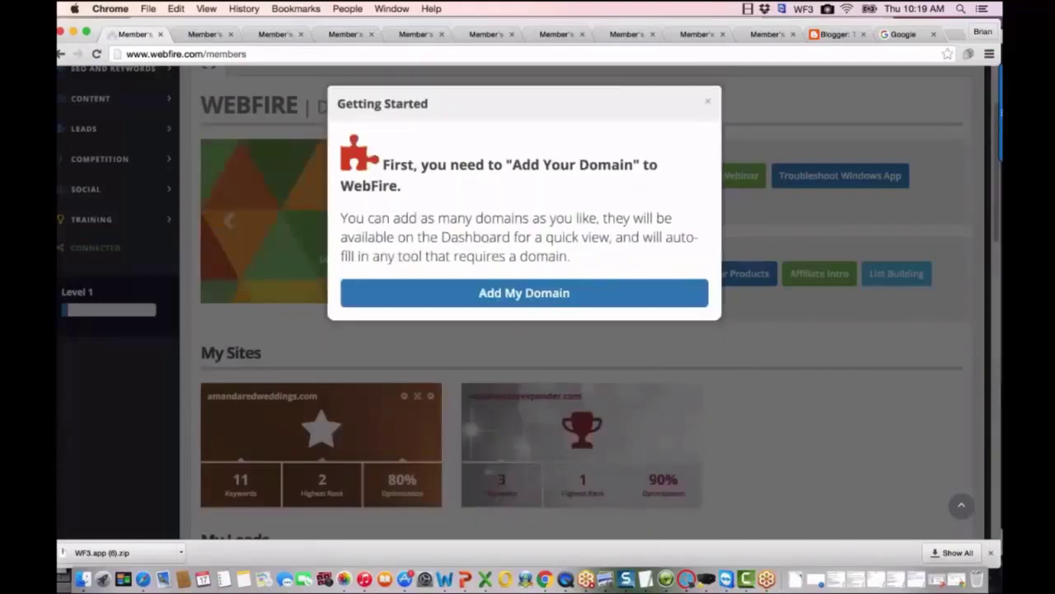
click(507, 293)
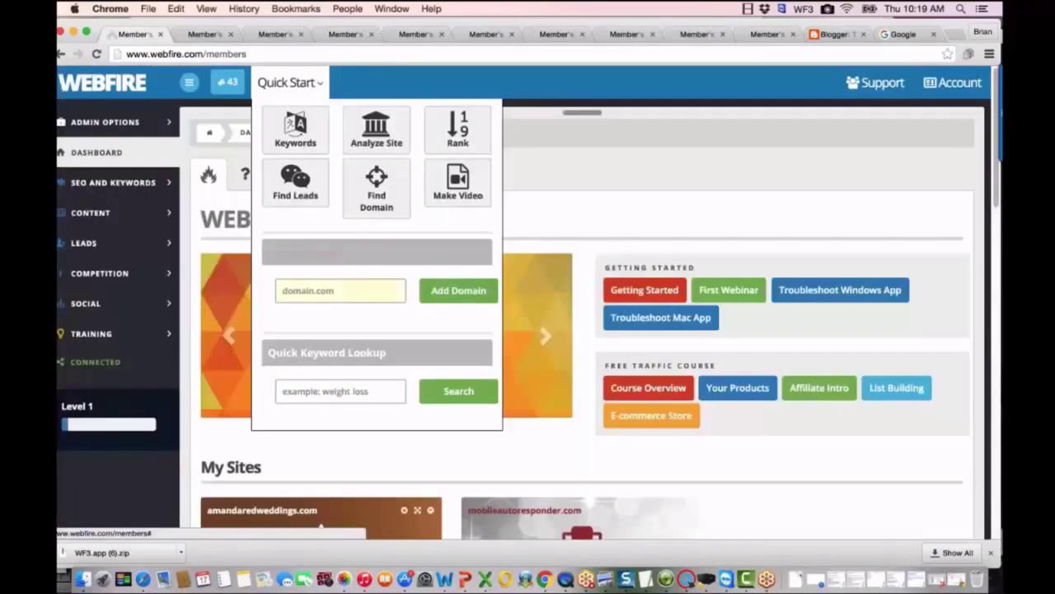
Try to add the domain mobileautoresponder.com through Quick Start and dismiss the resulting alert.
click(340, 290)
text(mo)
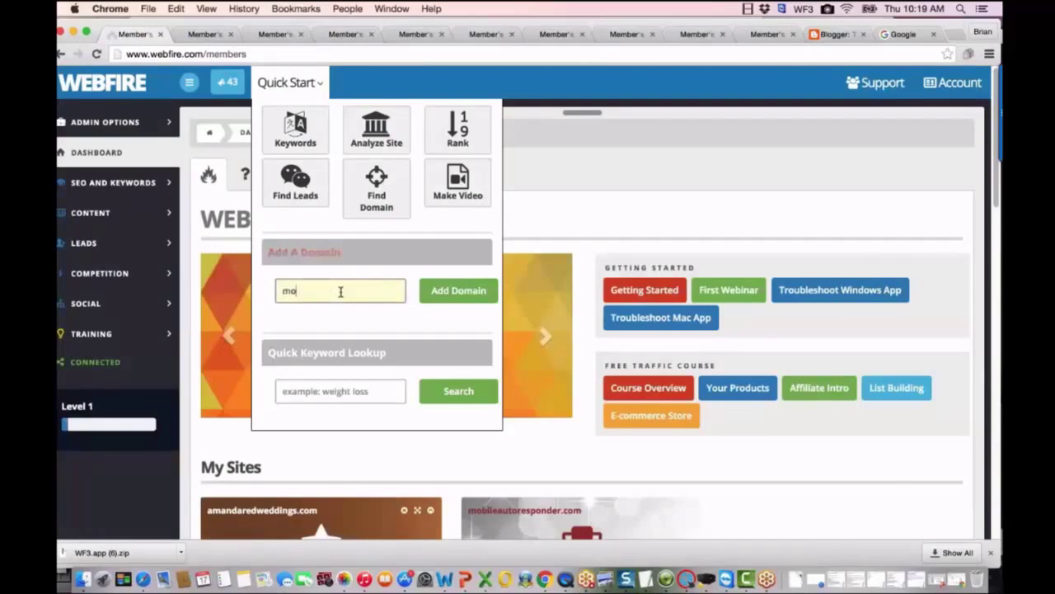
text(bileatores)
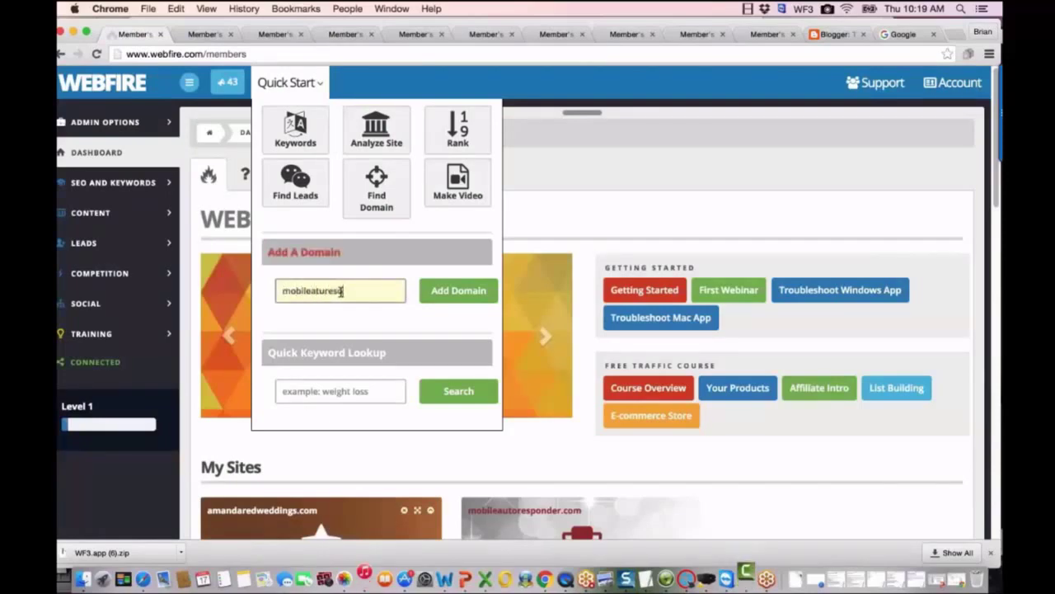
key(BackSpace)
key(BackSpace)
key(BackSpace)
key(BackSpace)
key(BackSpace)
text(utoresponder.com)
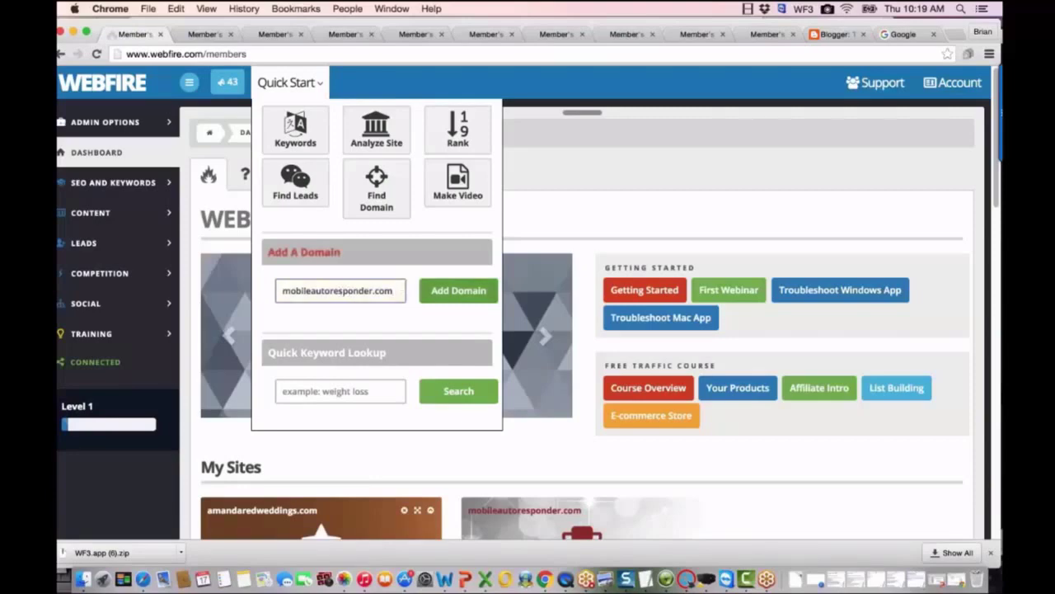
click(456, 291)
click(636, 216)
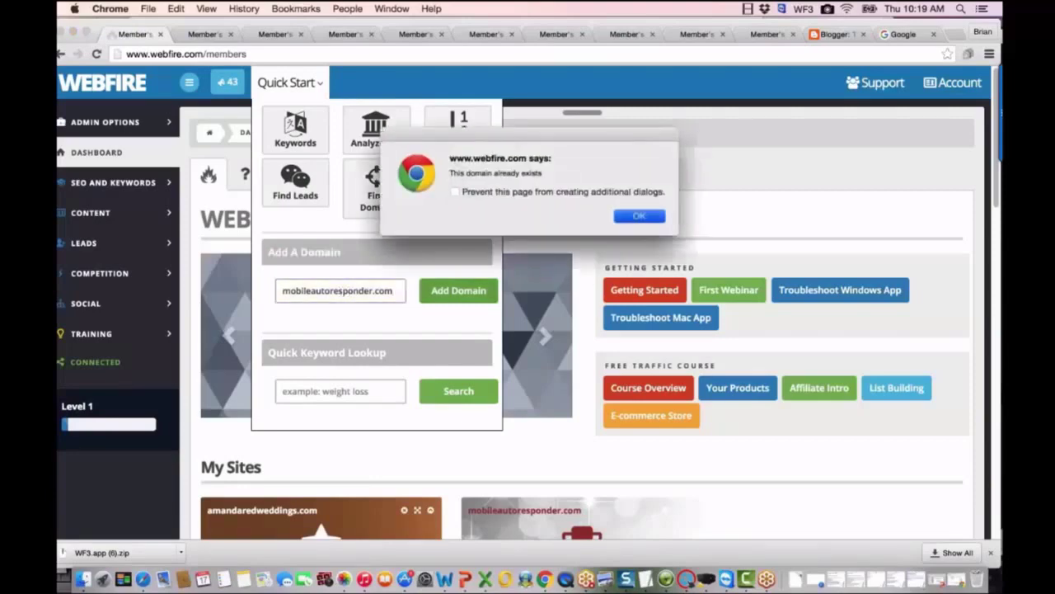
Run a Quick Keyword Lookup for mobile autoresponder, close its results, and review the Quick Start tools.
click(333, 390)
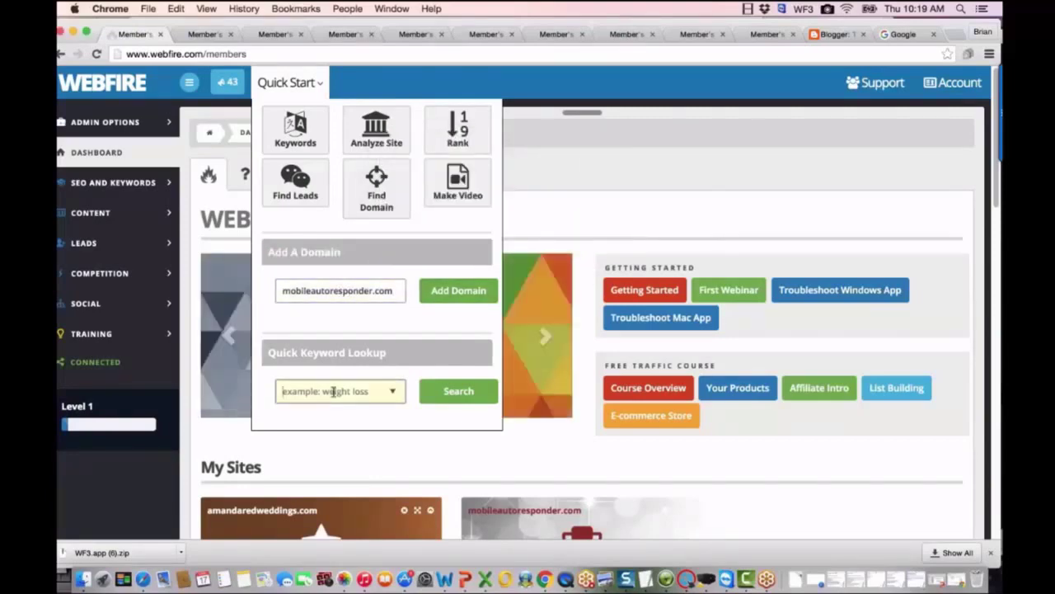
text(mobi)
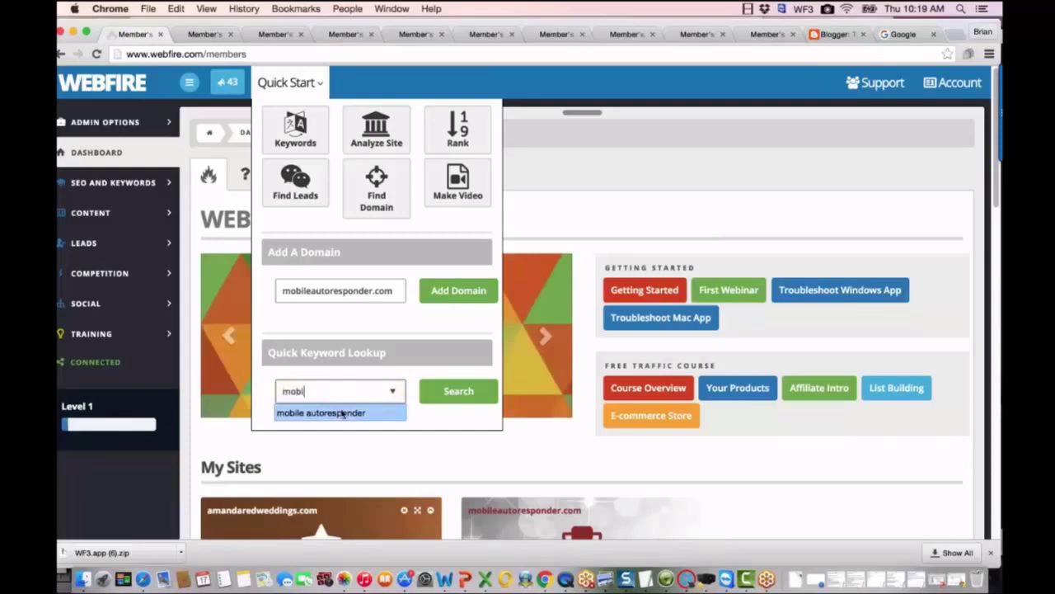
click(330, 411)
click(459, 391)
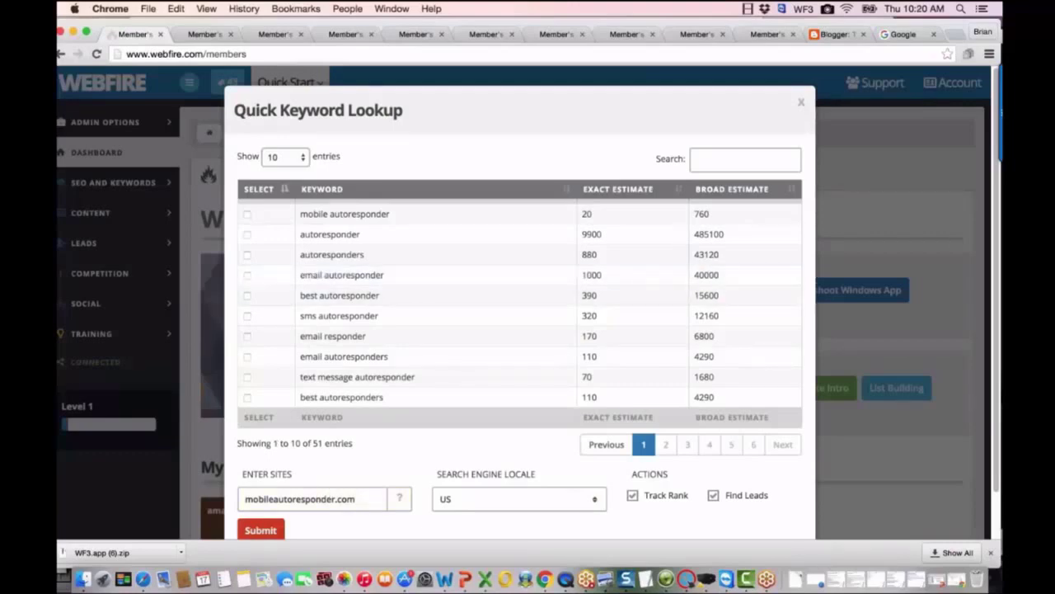
click(802, 105)
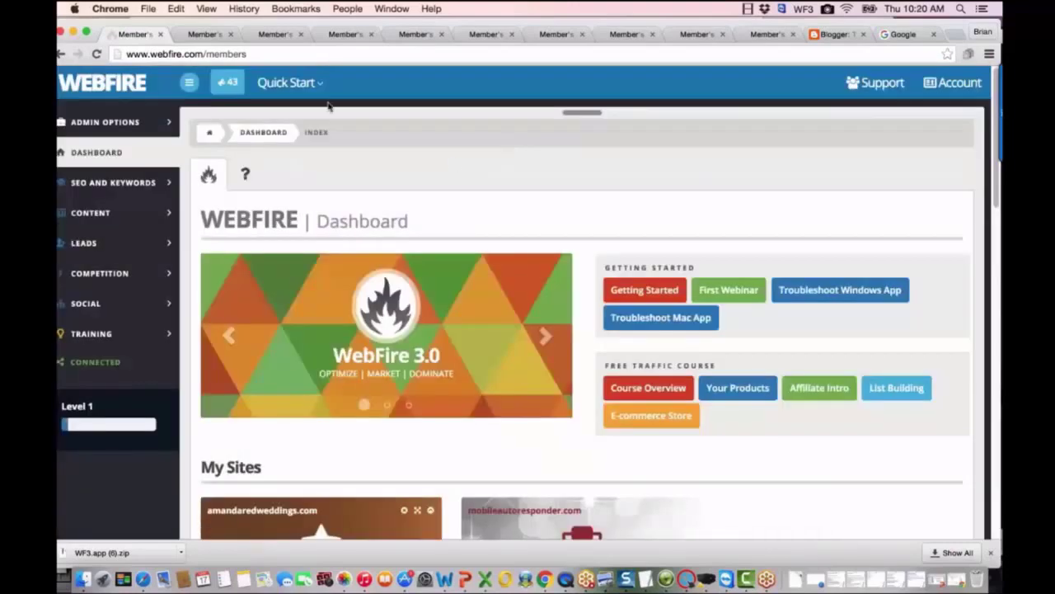
click(318, 86)
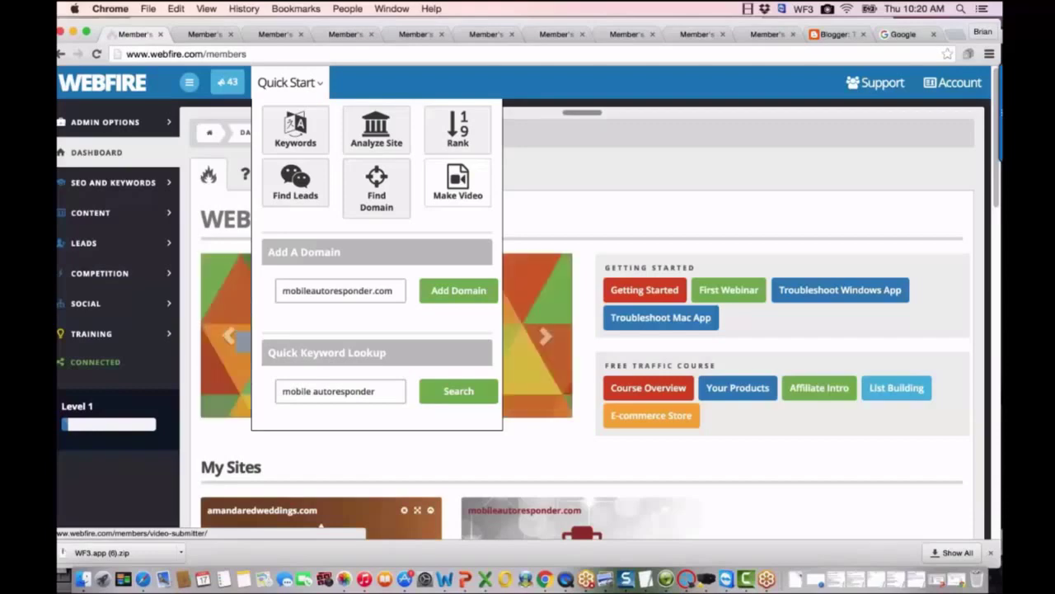
click(557, 215)
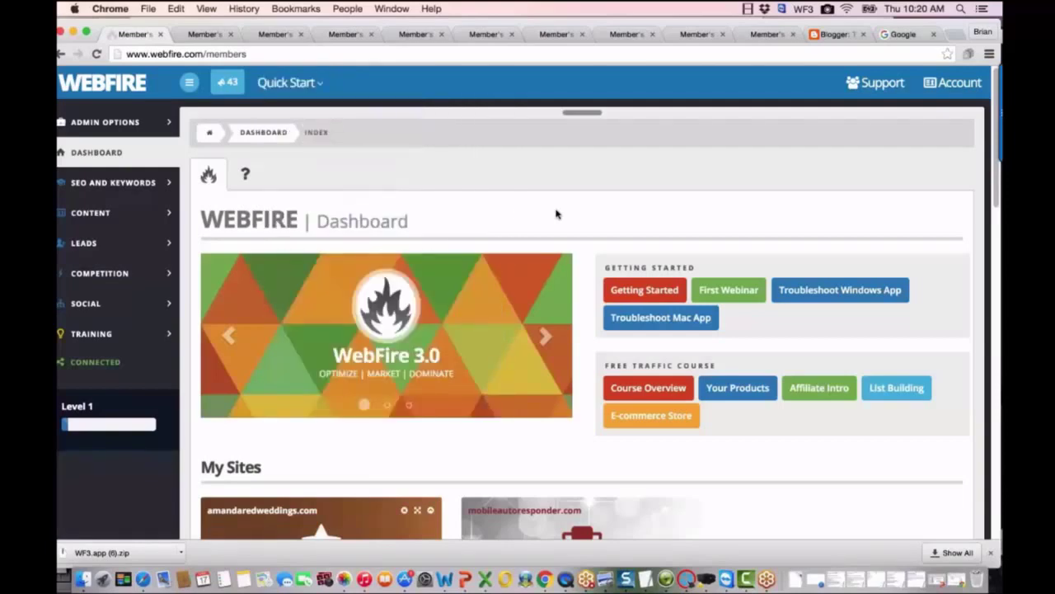
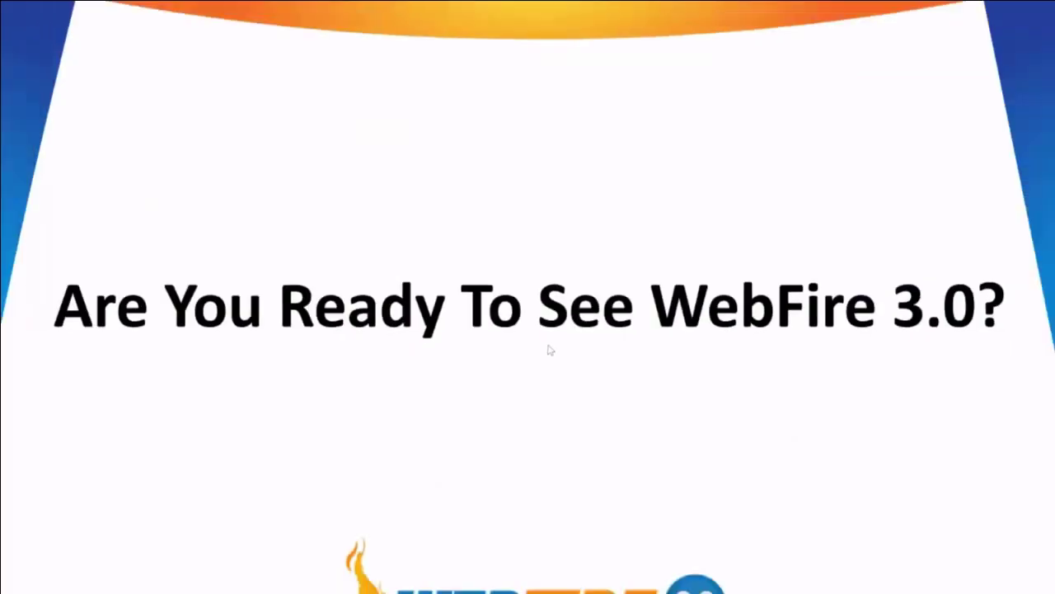
click(852, 264)
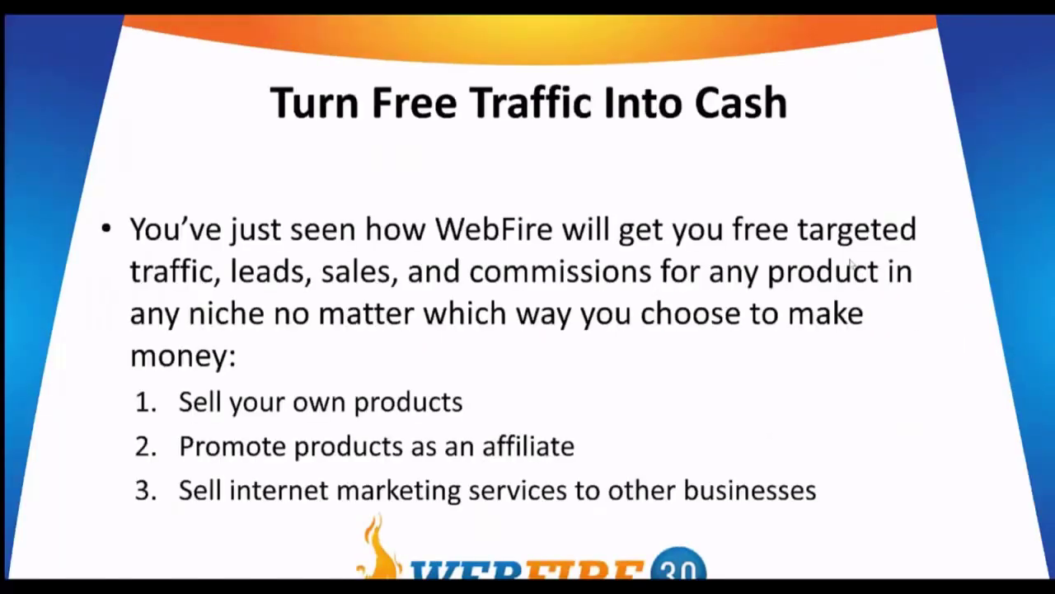